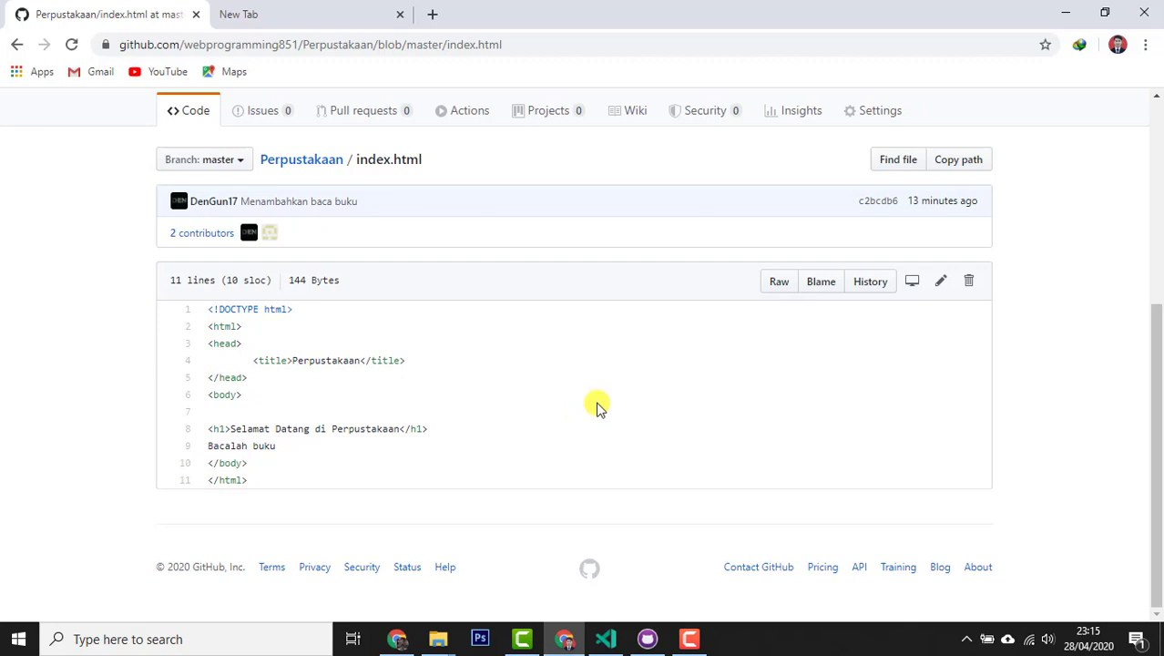
- Go from index.html back to the Perpustakaan repository's main page and look over its file list
scroll(588, 401, "up", 1)
left_click(309, 253)
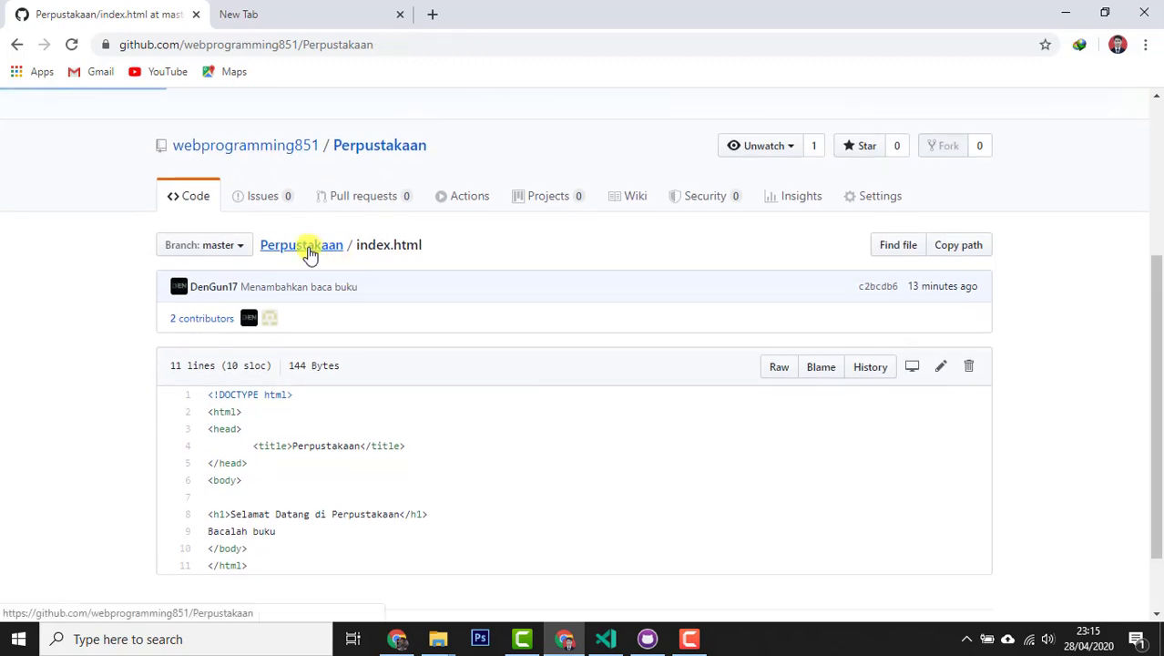
scroll(476, 314, "down", 3)
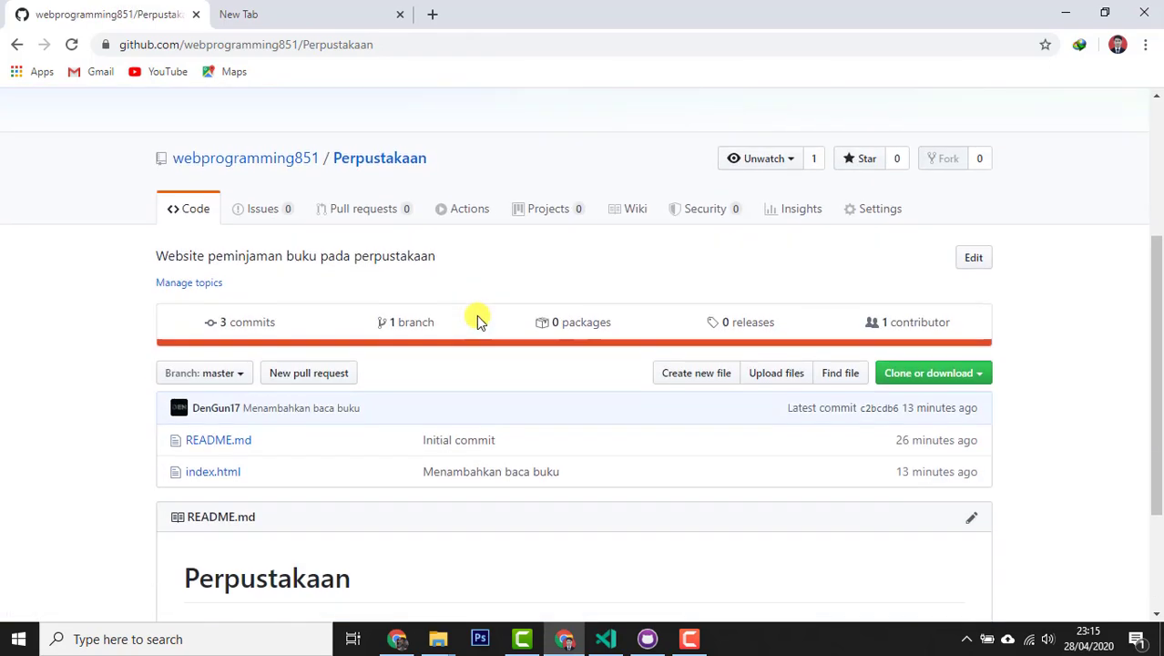
scroll(478, 317, "down", 1)
scroll(477, 331, "up", 1)
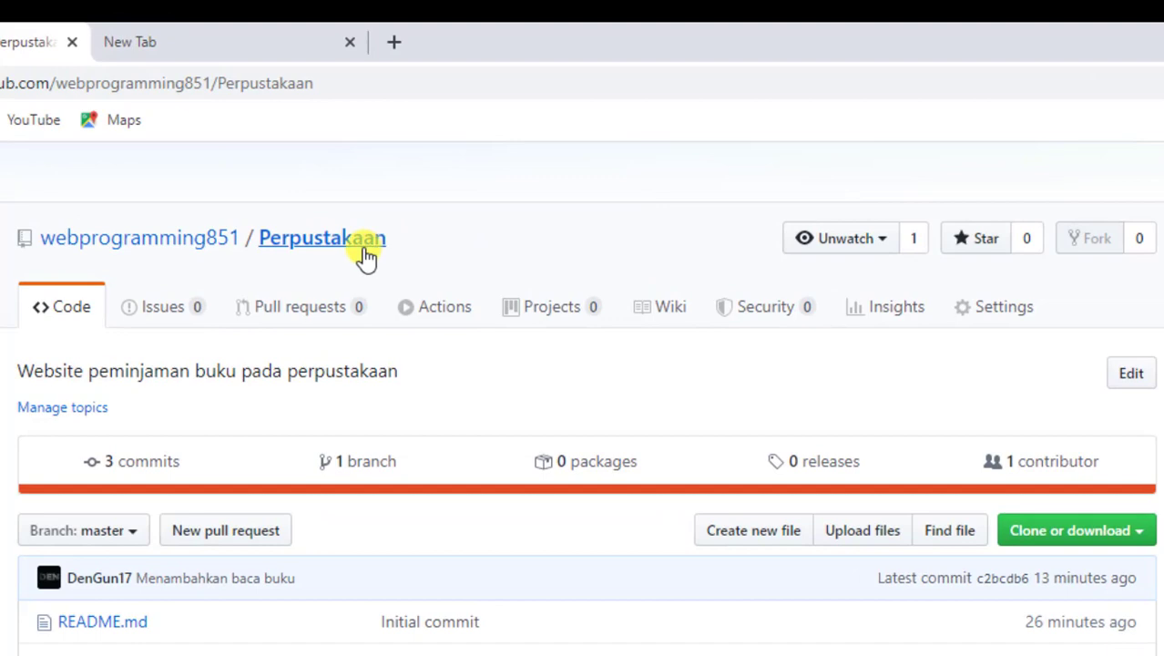
- Open the Perpustakaan repository's settings and view its access management page
left_click(993, 324)
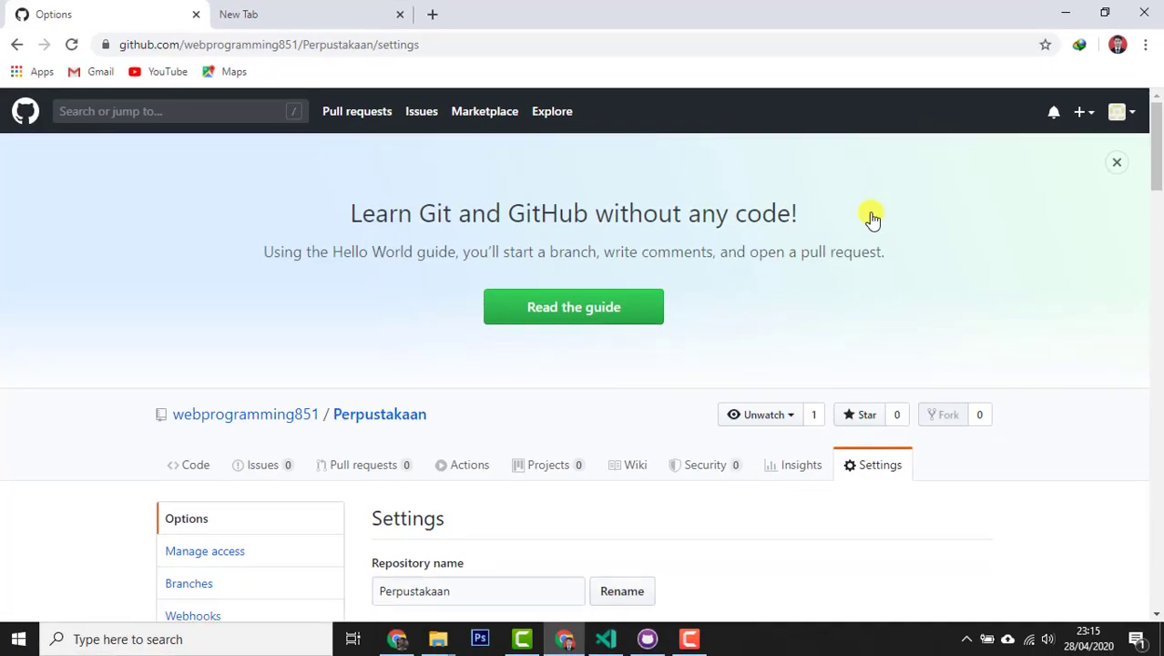
scroll(870, 224, "down", 3)
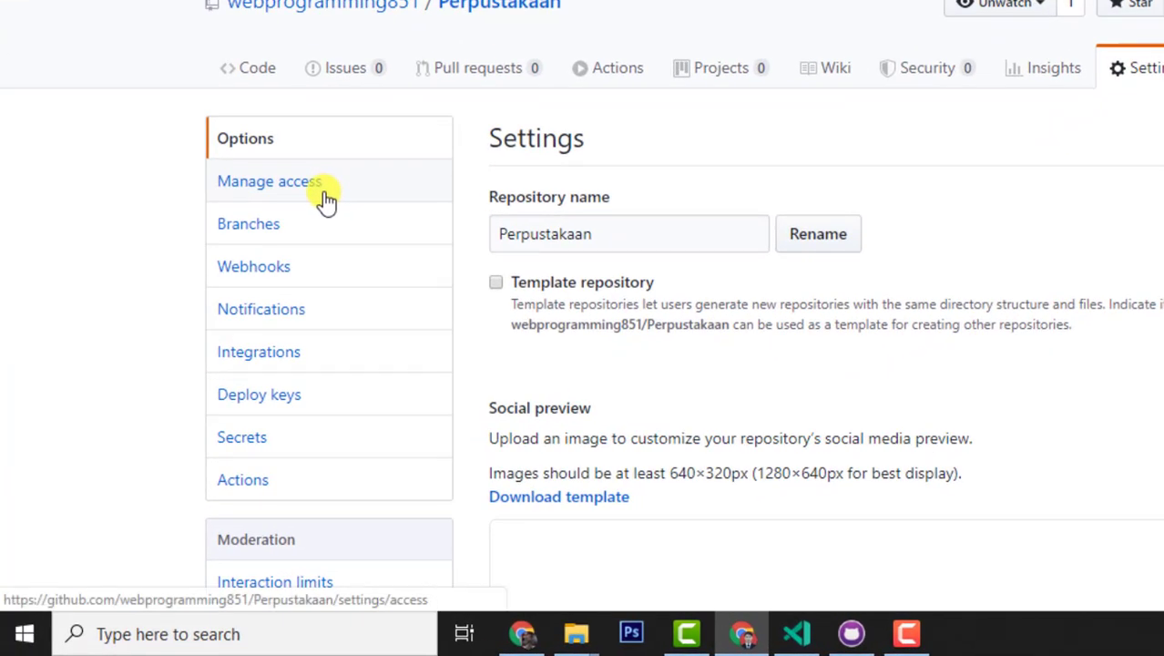
left_click(326, 199)
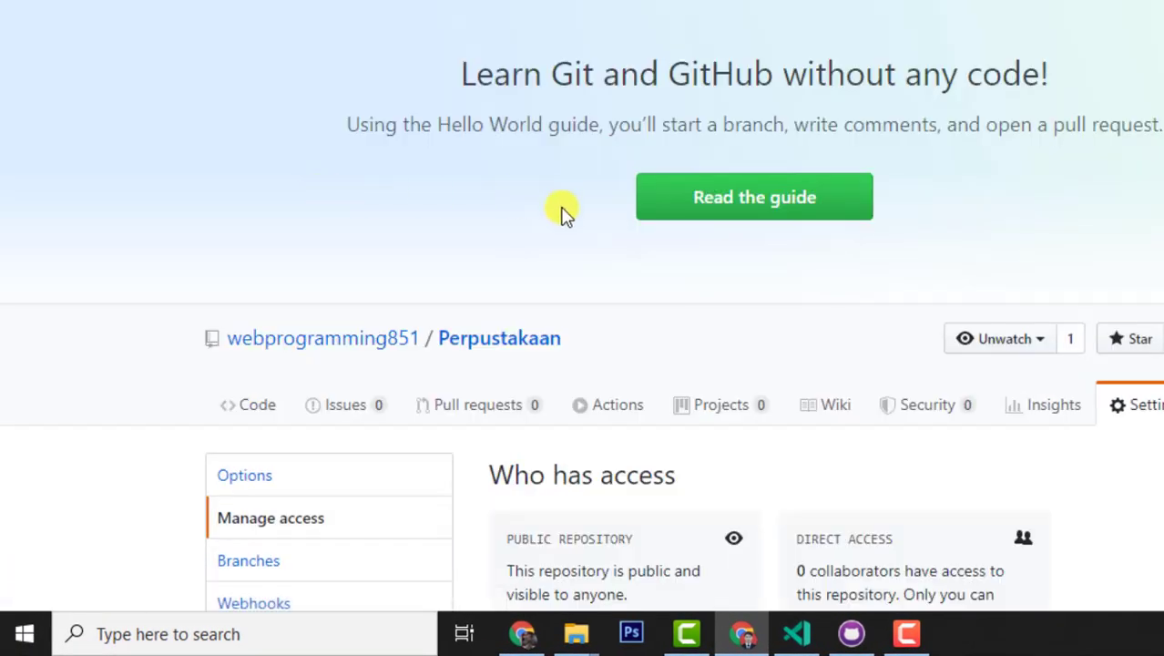
scroll(561, 211, "down", 3)
scroll(613, 251, "down", 2)
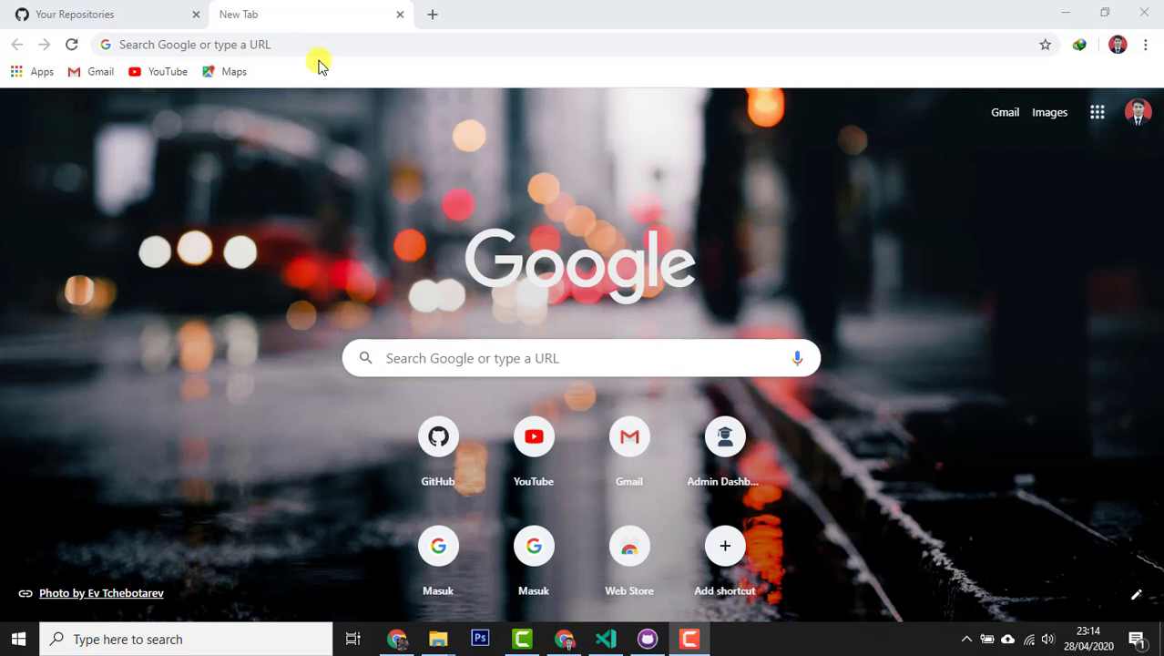
- Open the Perpustakaan repository from the account's repository list
left_click(137, 17)
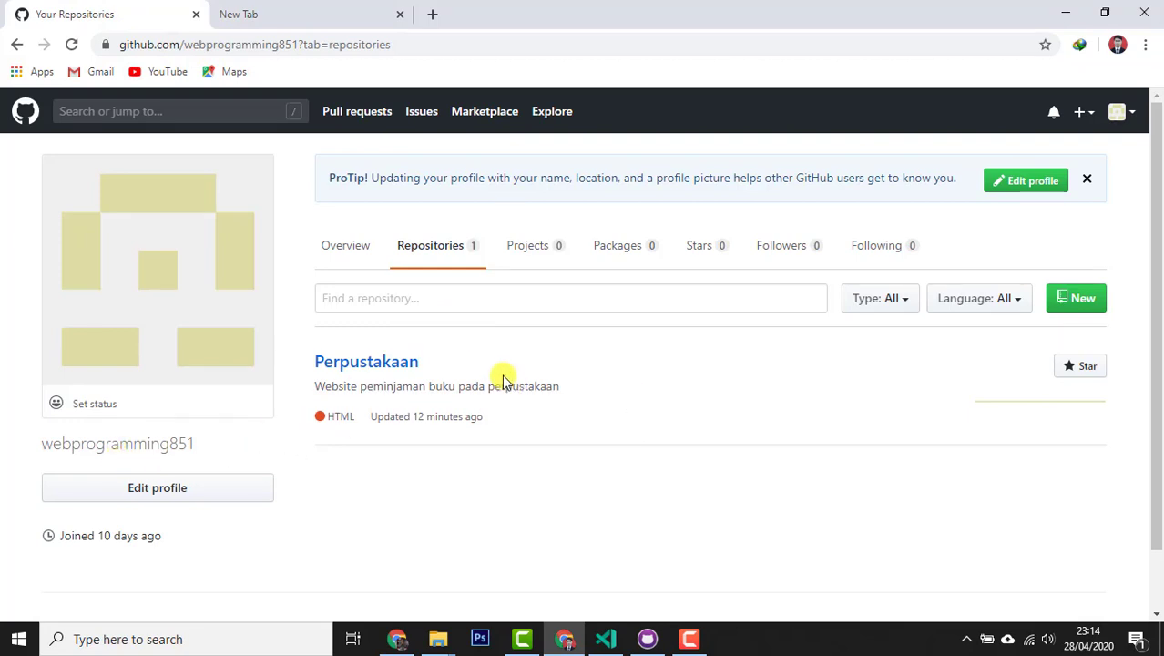
left_click(379, 364)
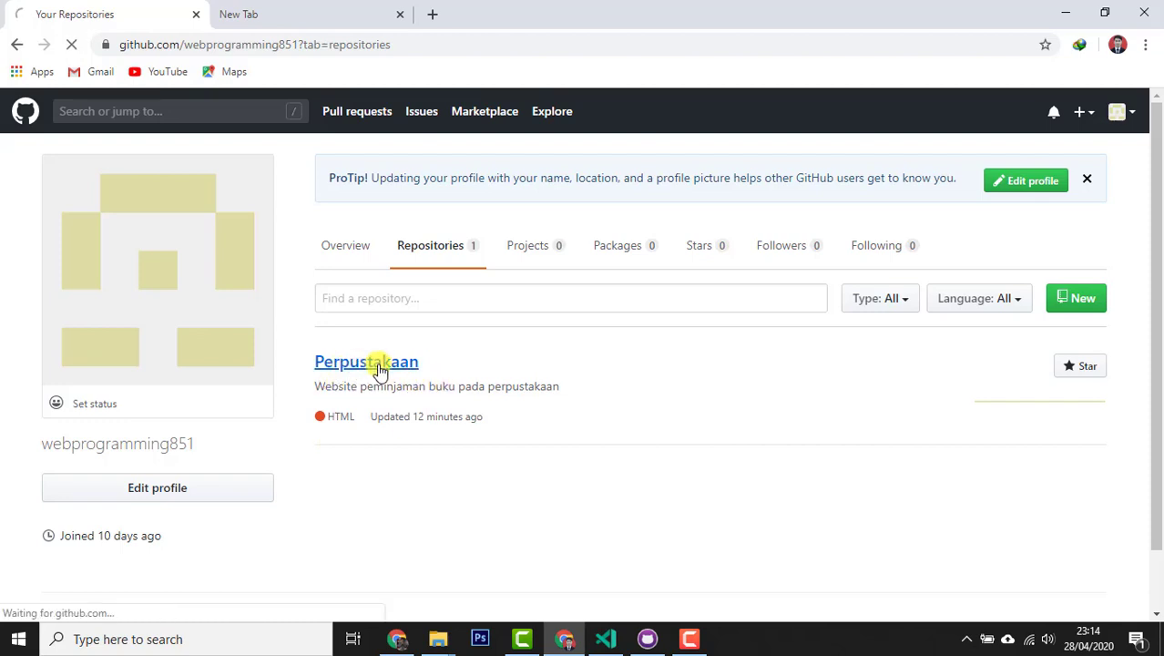
scroll(403, 364, "down", 4)
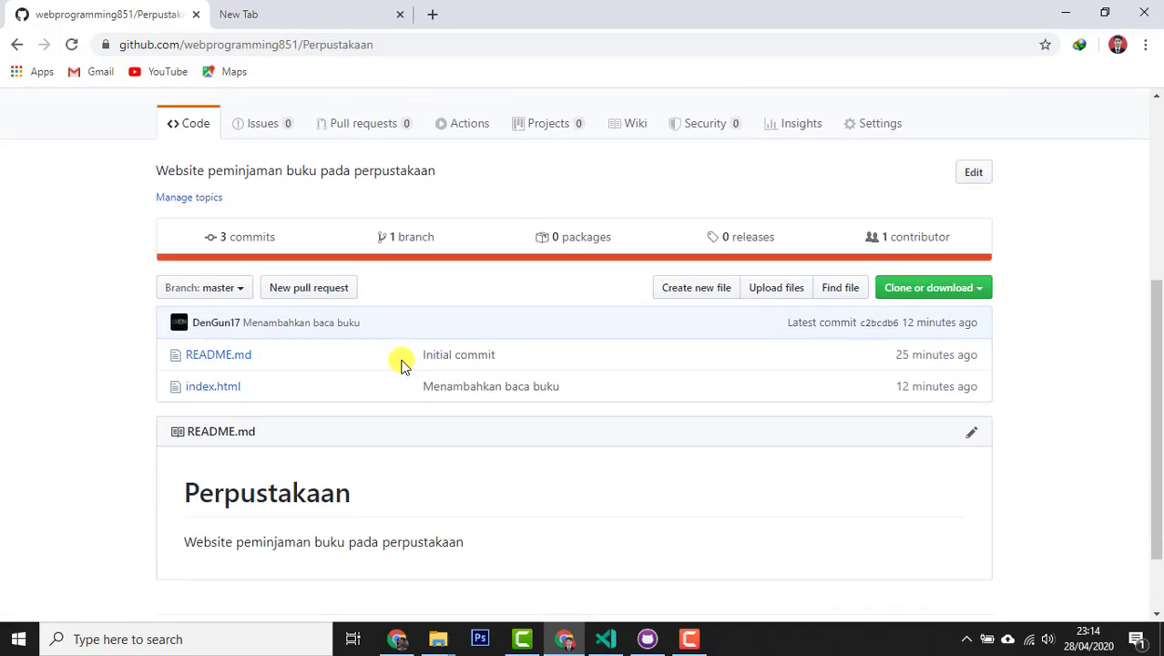
- Open the repository's index.html file and examine its HTML code and contributors
left_click(212, 391)
scroll(346, 393, "down", 5)
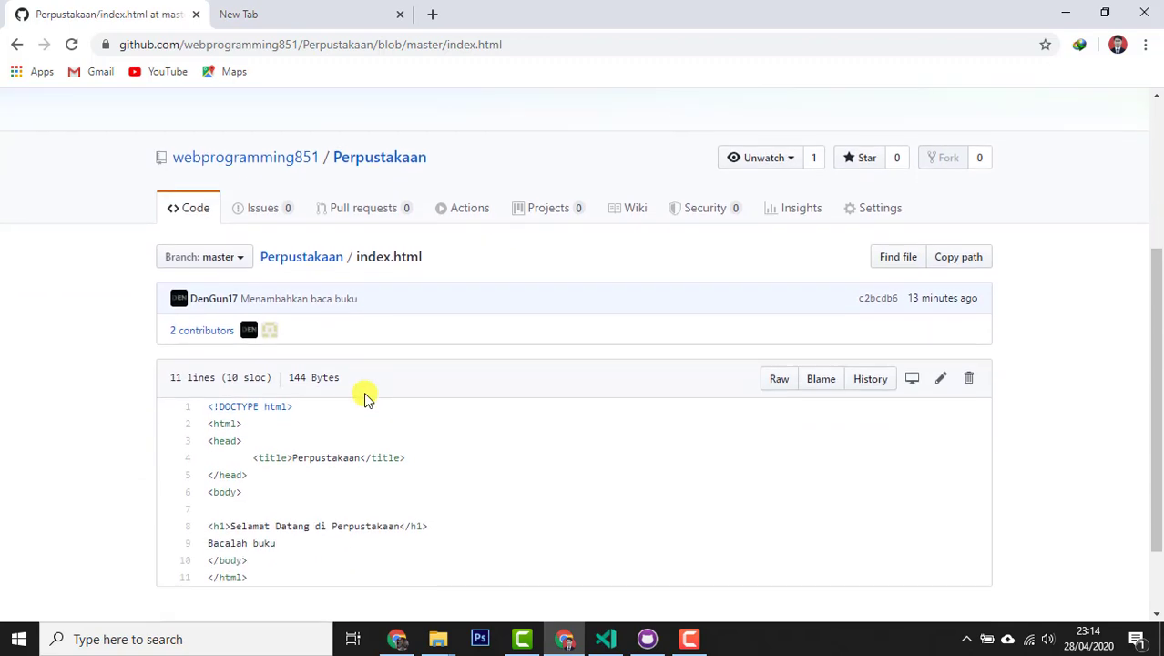
scroll(364, 398, "down", 1)
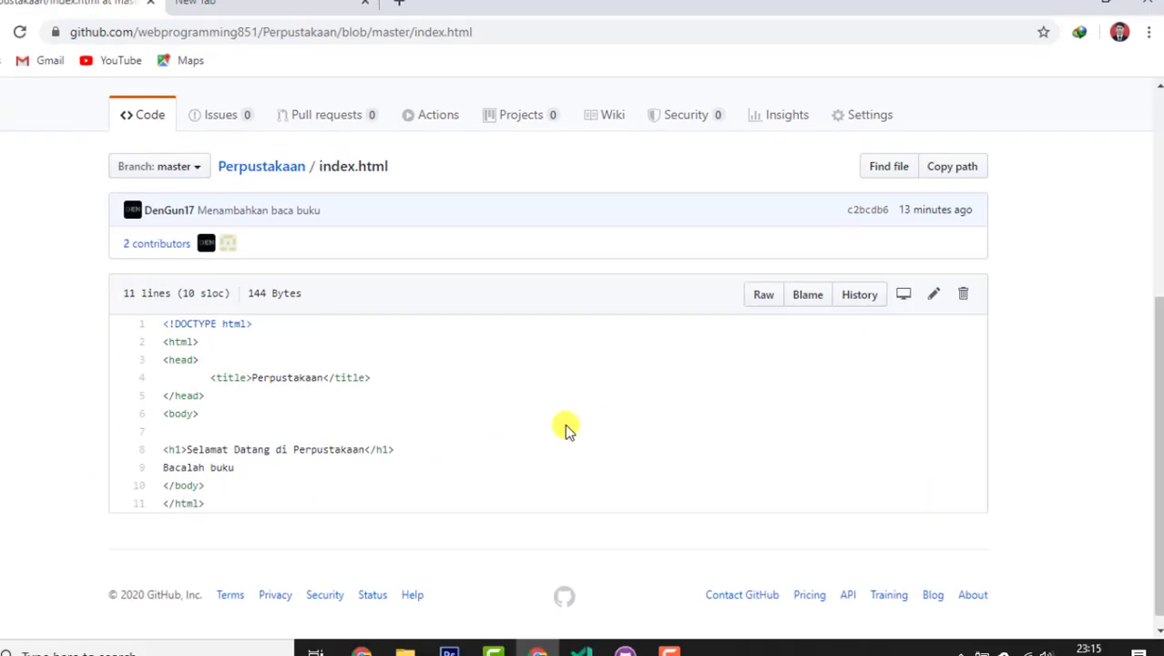
scroll(590, 422, "down", 1)
scroll(588, 422, "up", 1)
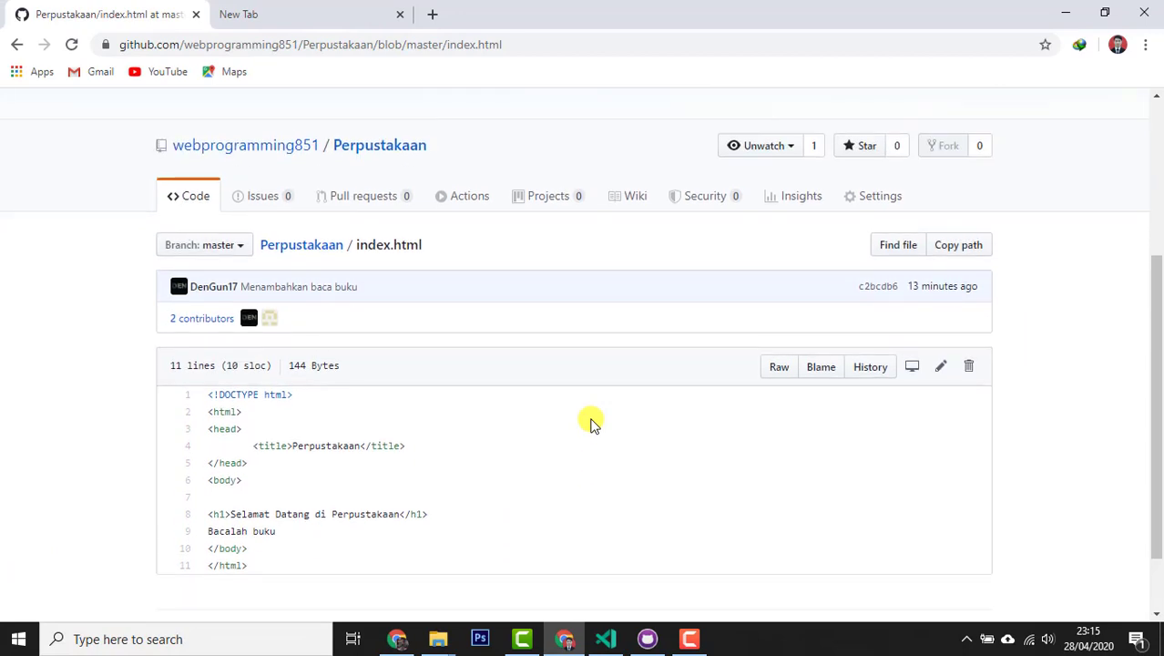
scroll(585, 419, "down", 1)
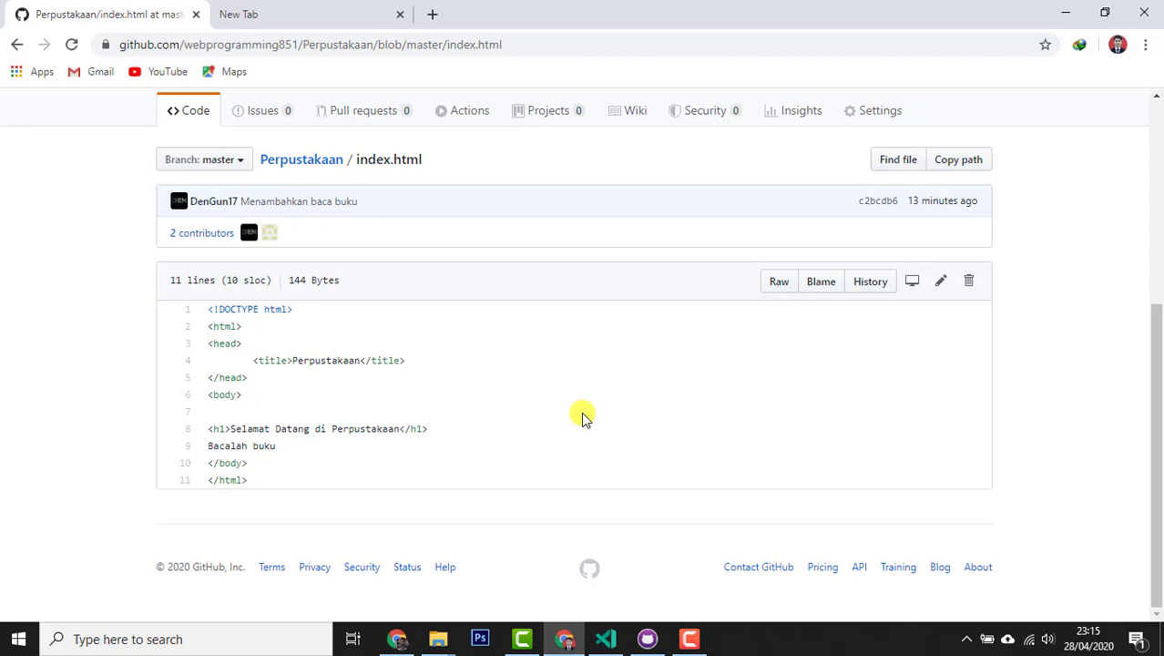
- Return from index.html to the Perpustakaan repository's overview and review its files and description
scroll(590, 400, "up", 1)
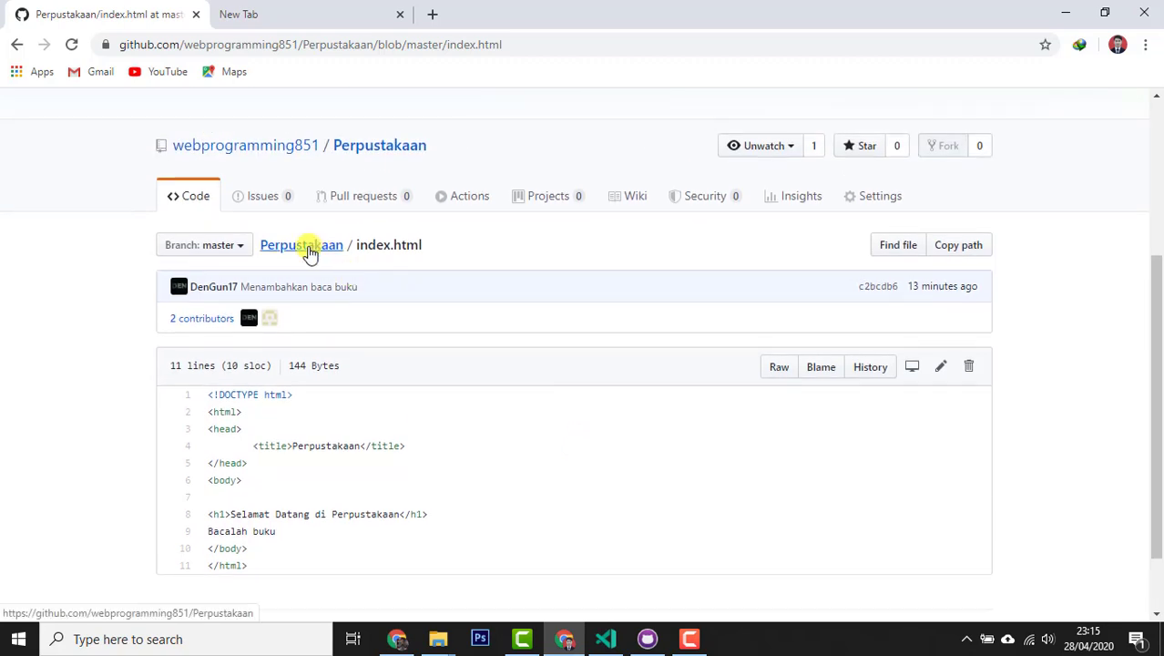
left_click(310, 253)
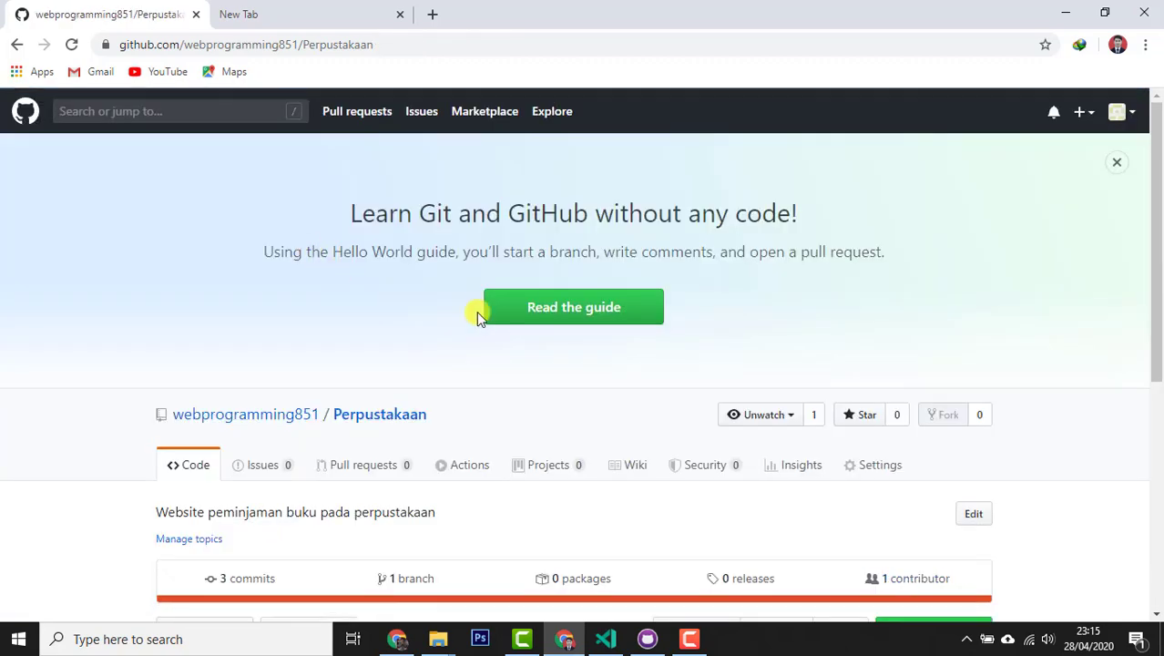
scroll(477, 314, "down", 3)
scroll(477, 319, "down", 1)
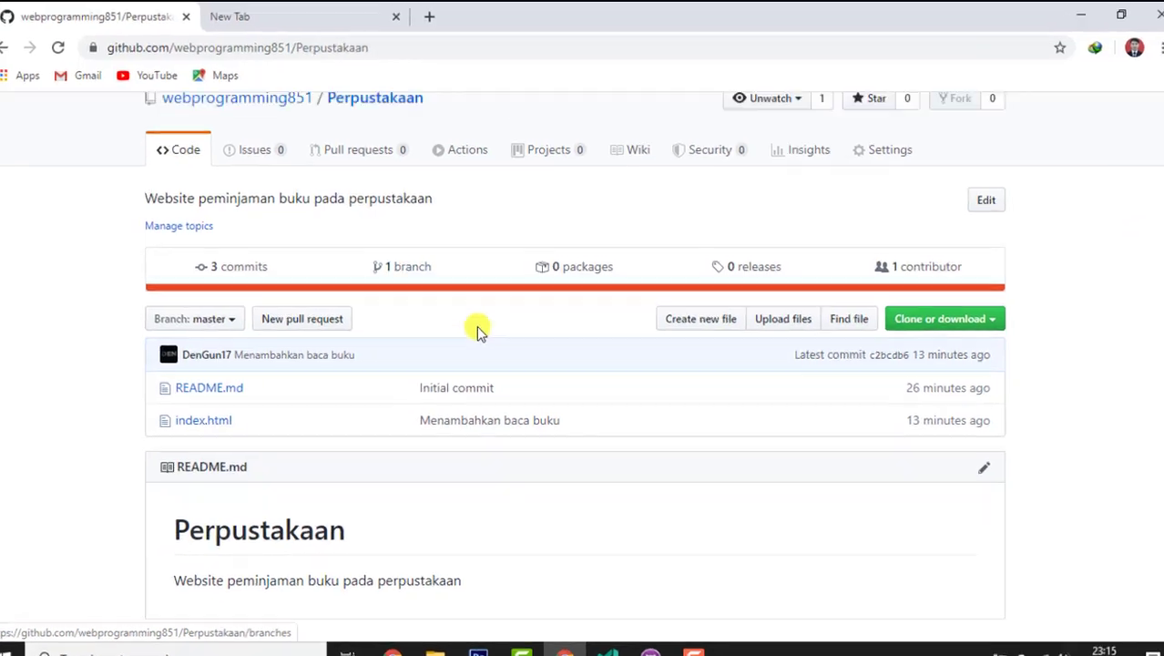
scroll(476, 330, "up", 1)
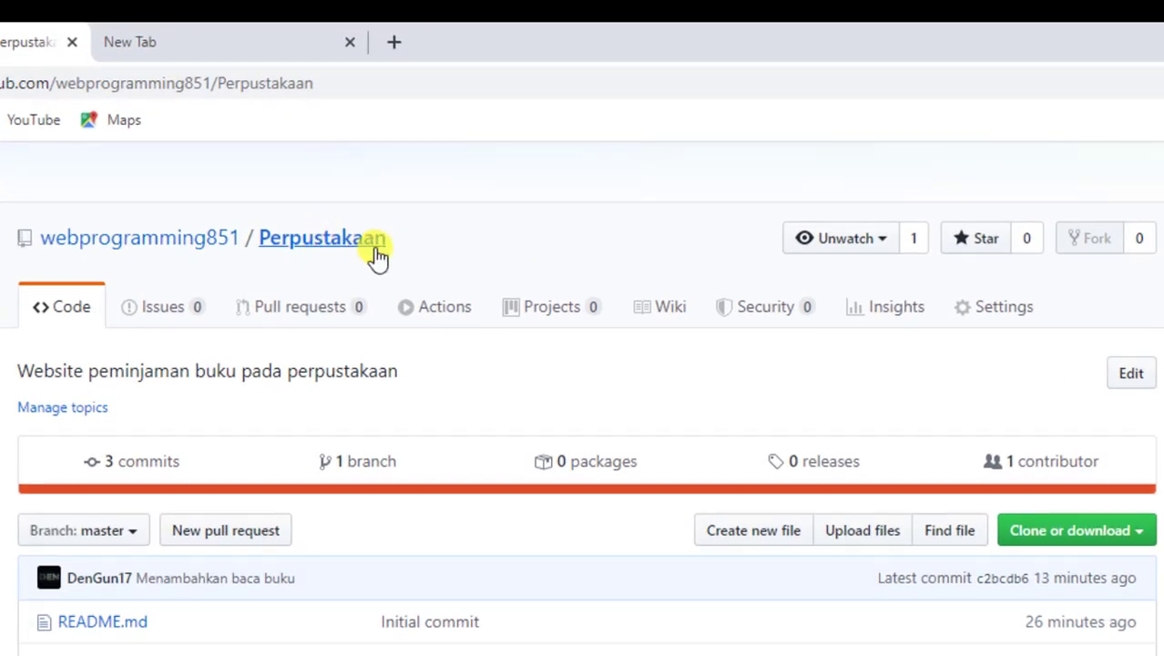
- Open the access management page in the Perpustakaan repository's settings and check who has access
left_click(993, 319)
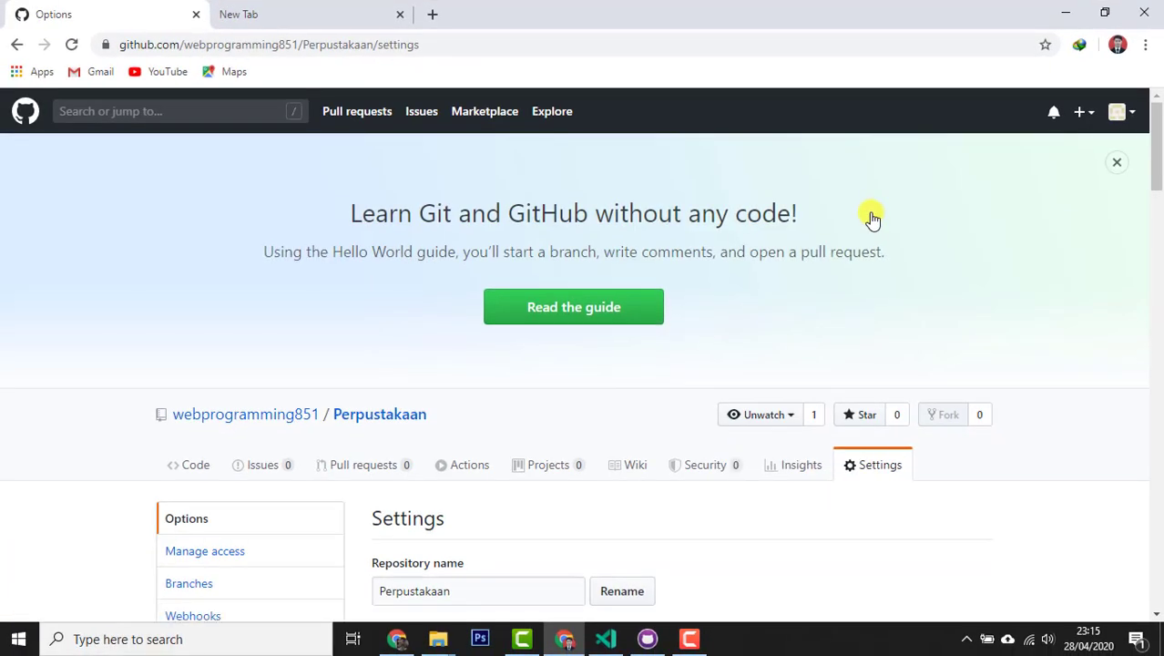
scroll(872, 219, "down", 3)
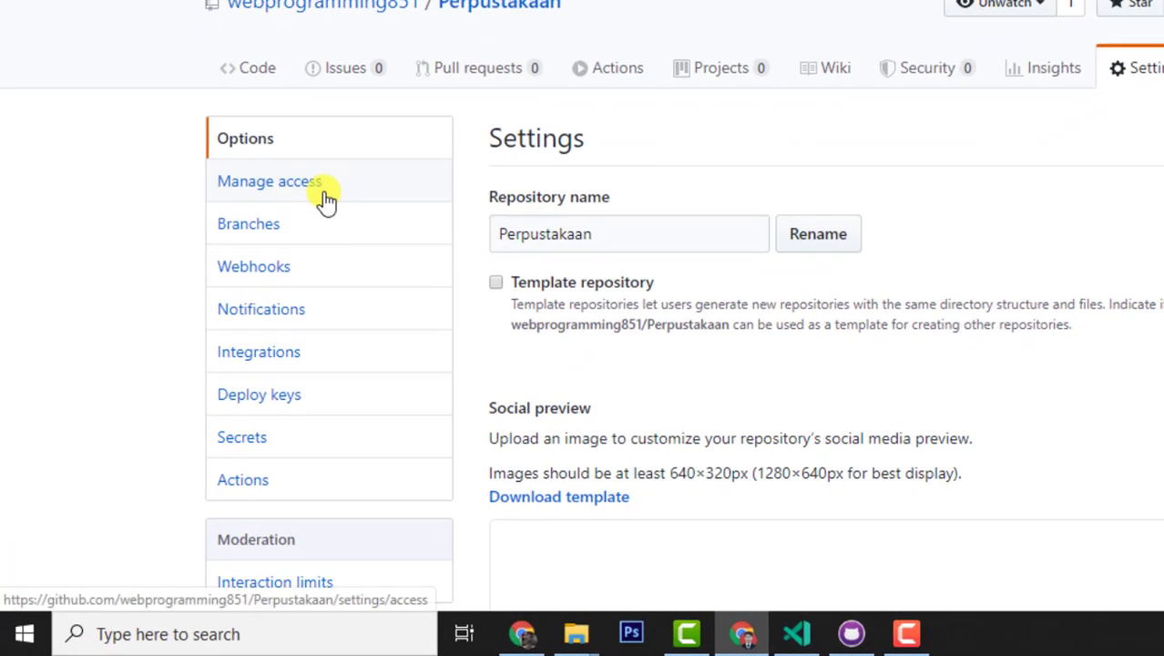
left_click(326, 200)
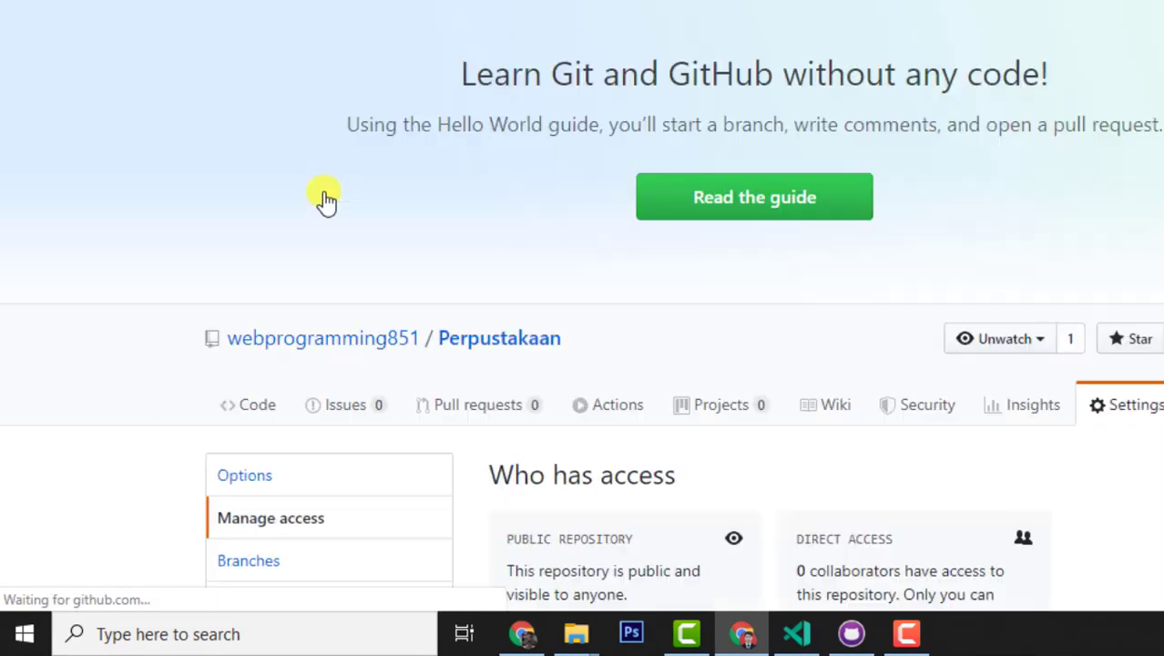
scroll(583, 237, "down", 3)
scroll(601, 252, "down", 3)
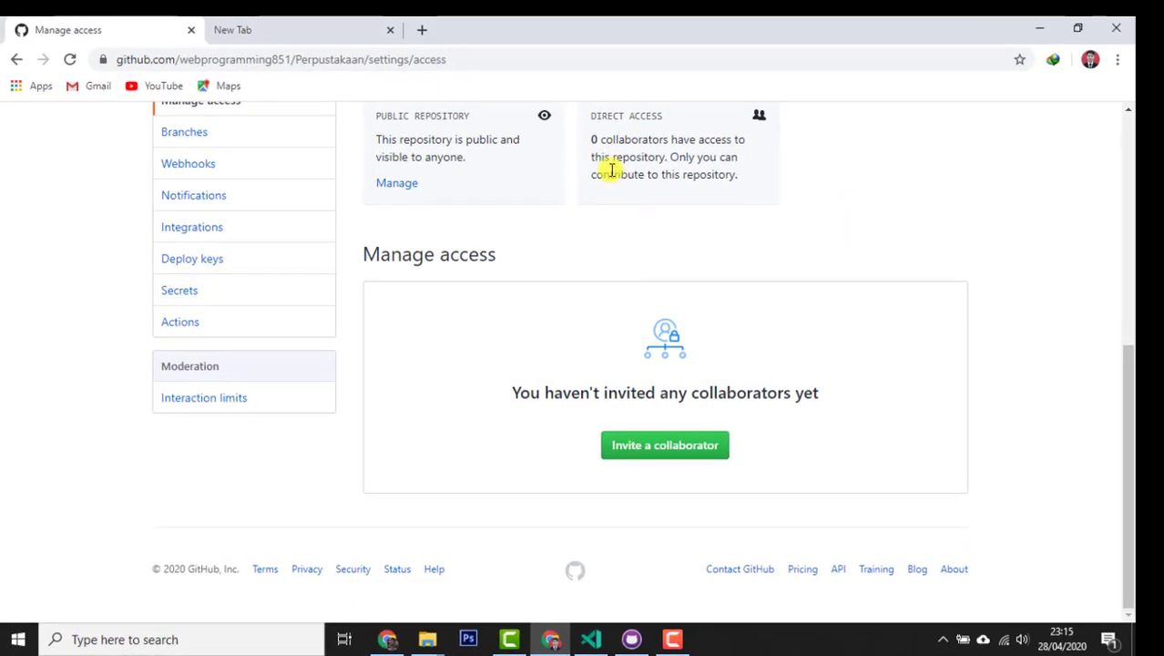
scroll(642, 195, "up", 1)
scroll(641, 195, "up", 1)
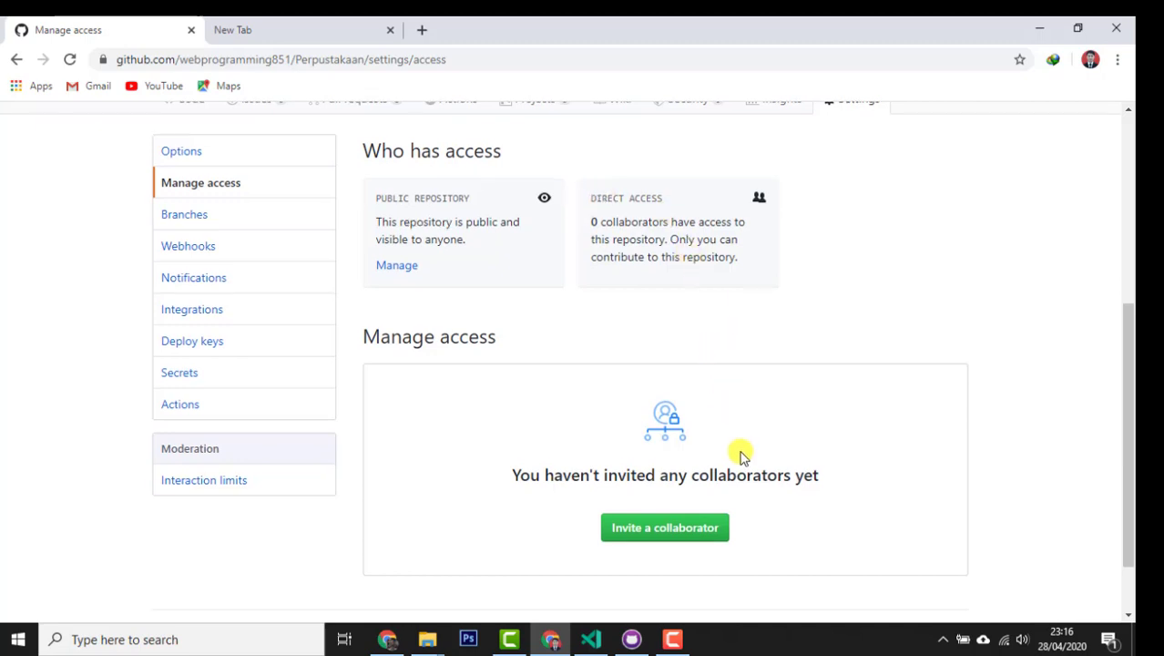
- Invite a collaborator to Perpustakaan by searching for their GitHub username, then check their entry in the access list
scroll(740, 455, "down", 1)
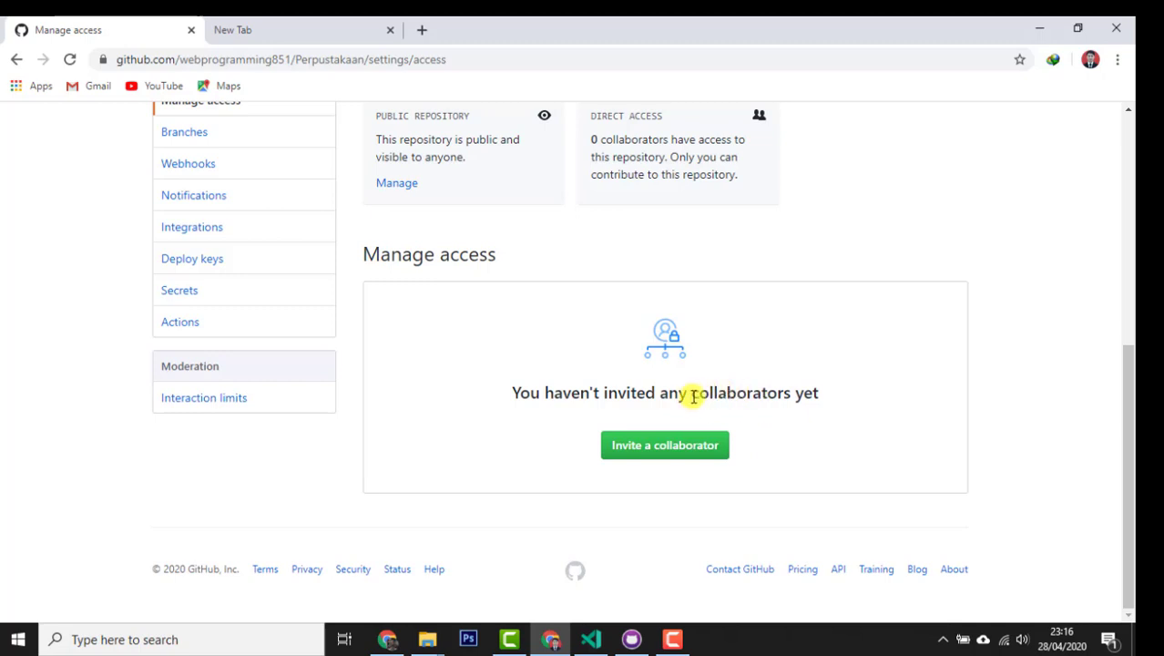
left_click(675, 453)
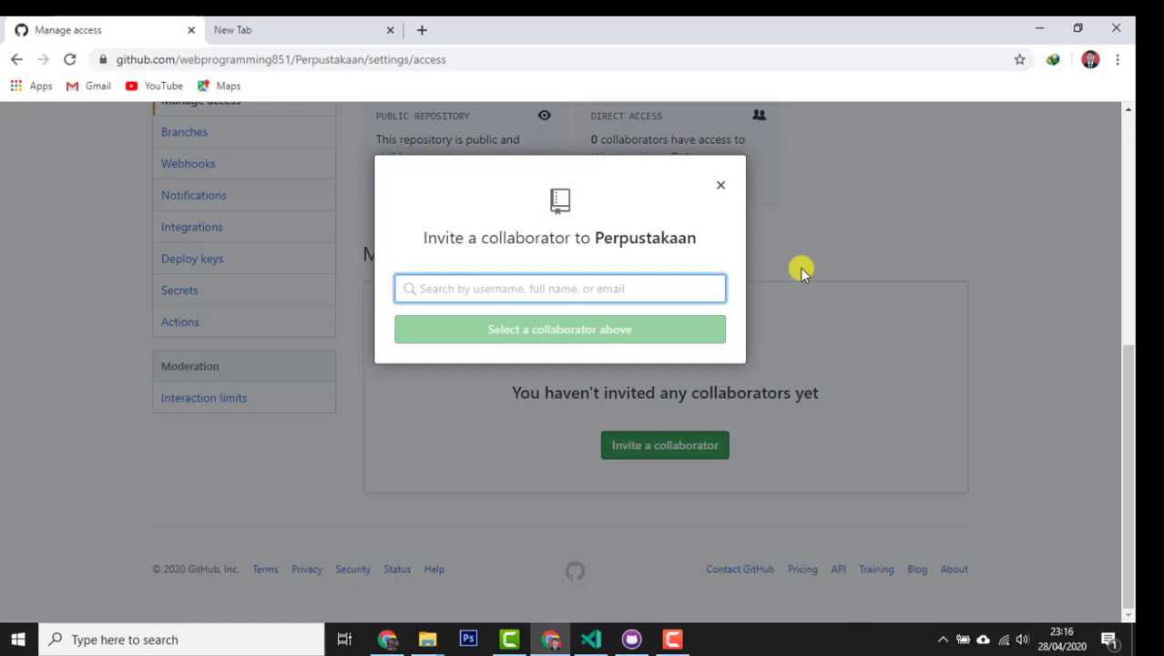
type("De")
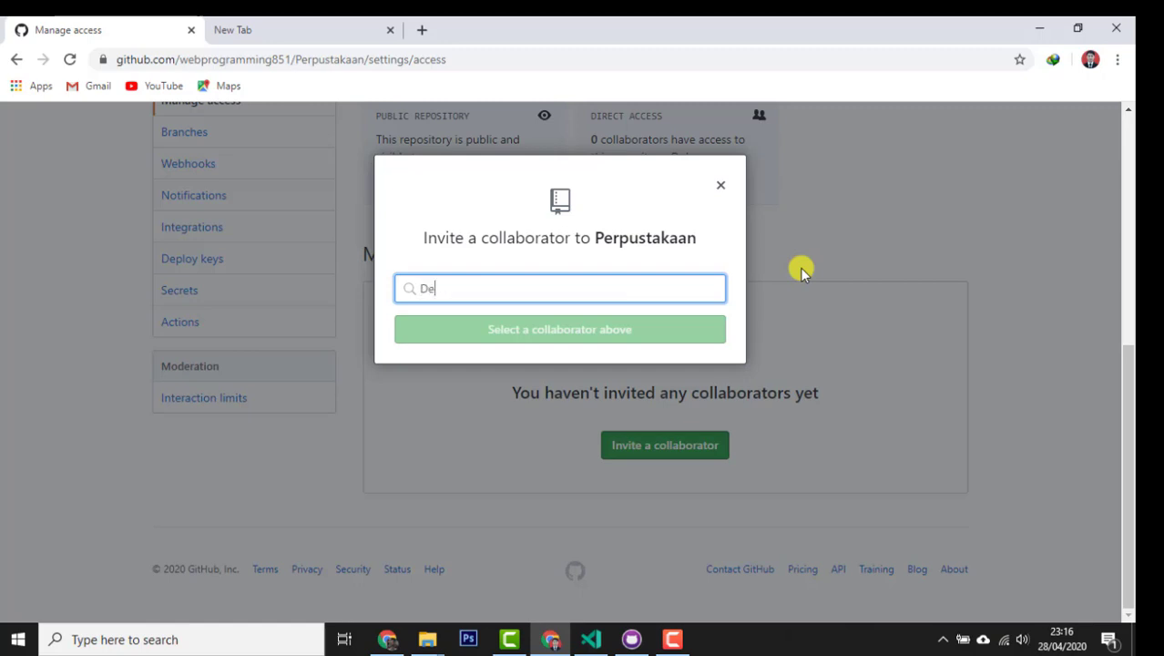
type("nG")
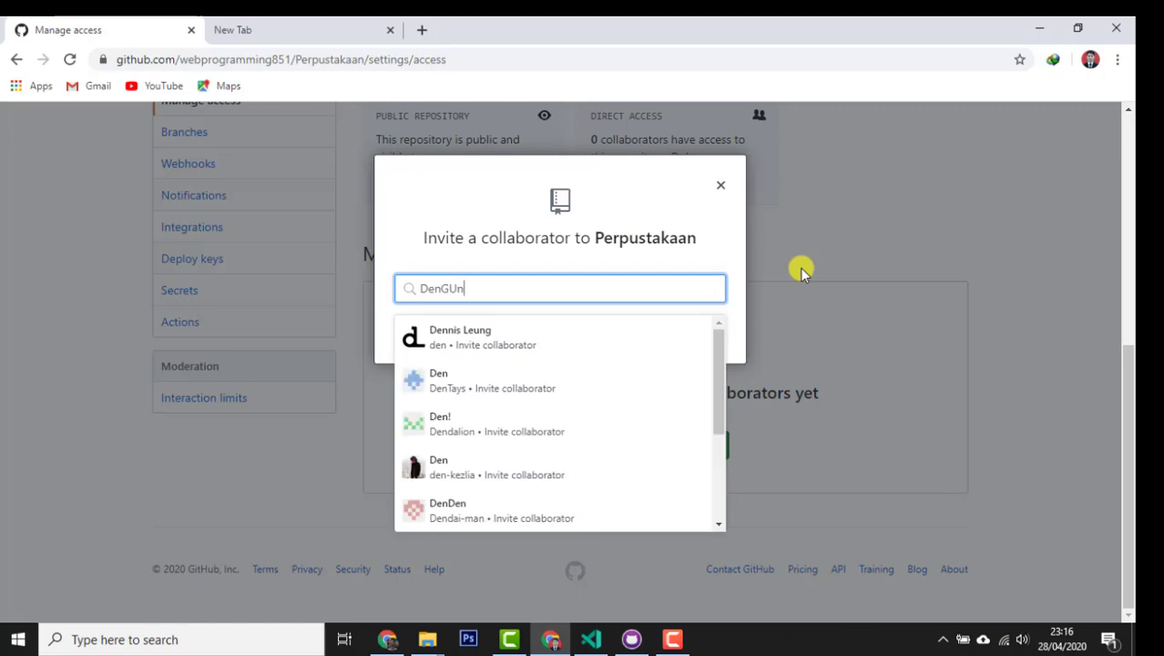
type("un17")
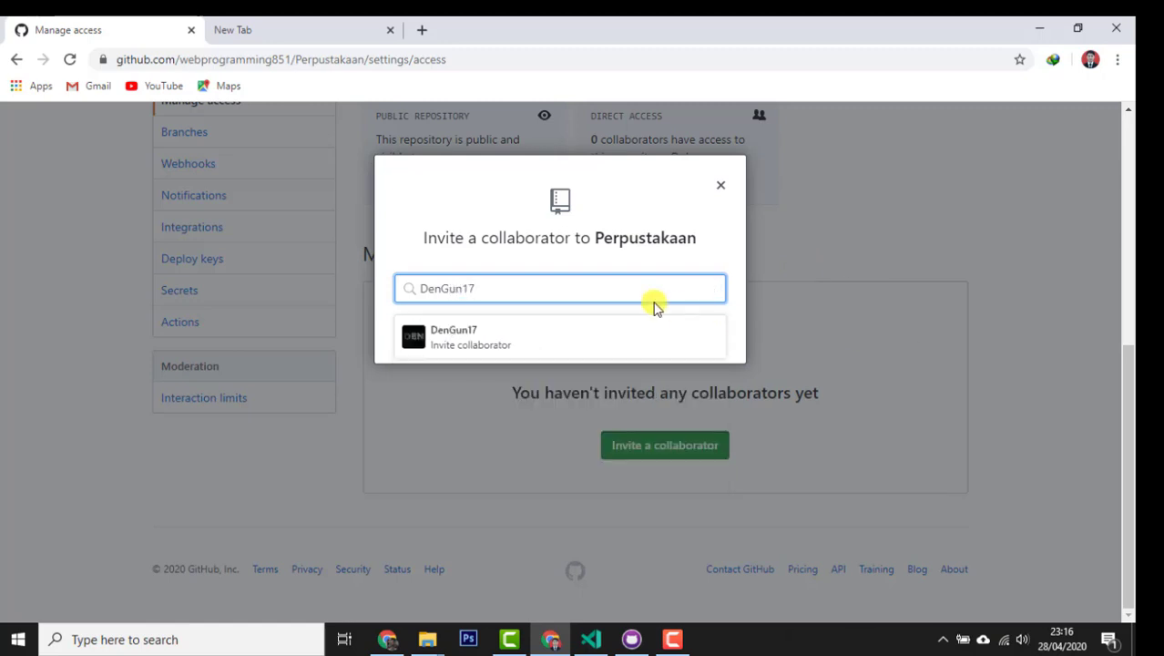
left_click(524, 346)
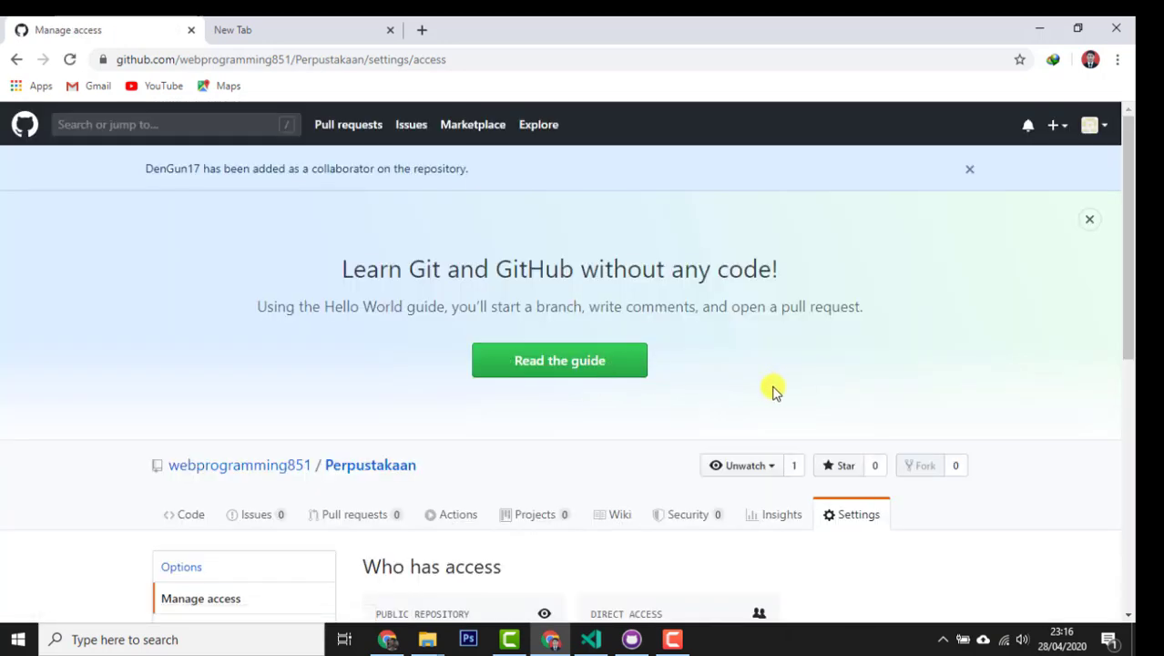
scroll(773, 390, "down", 6)
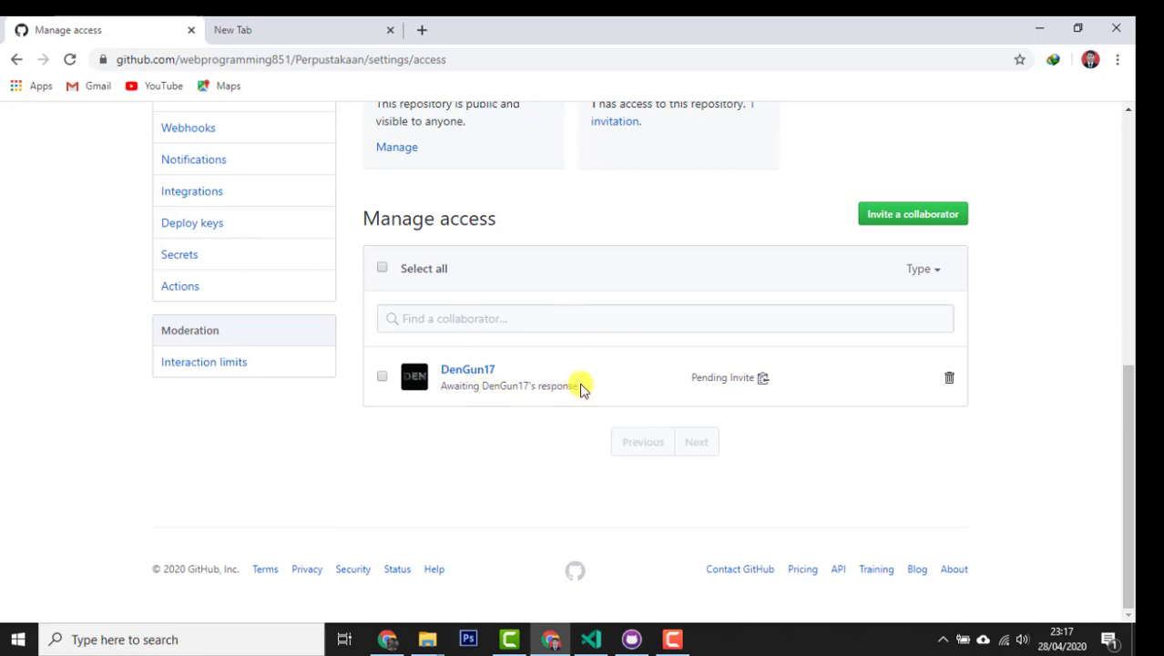
- Switch to the invited collaborator's Gmail inbox, open the Perpustakaan invitation email from webprogramming851 and expand its hidden content
left_click(382, 642)
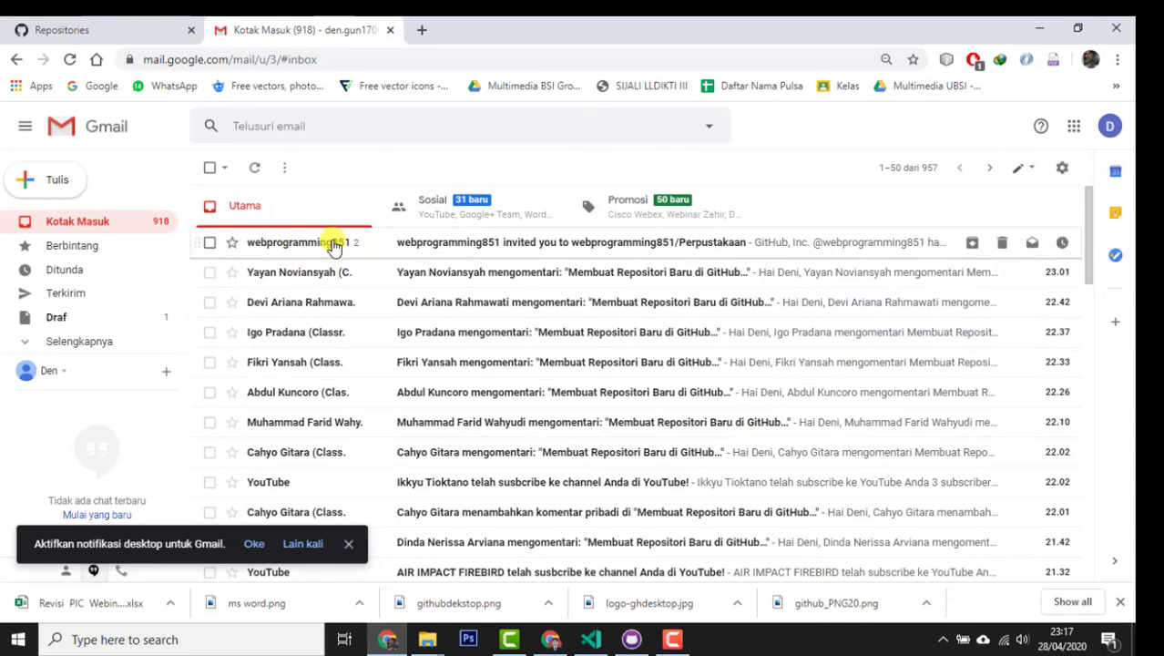
left_click(311, 246)
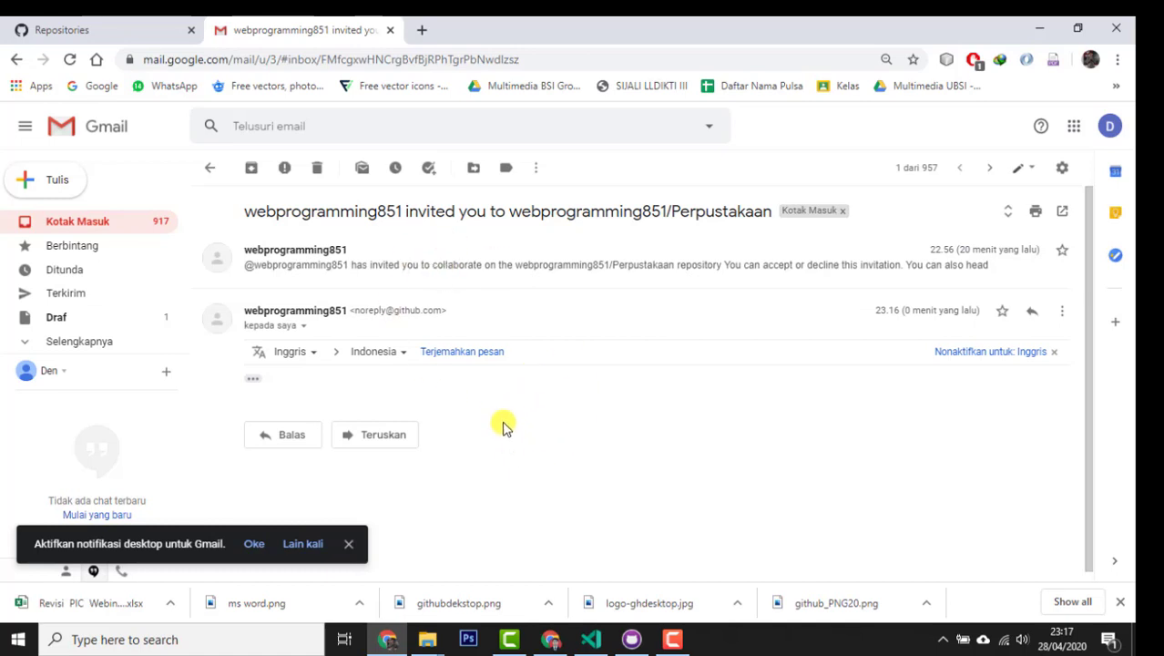
scroll(504, 424, "down", 1)
left_click(252, 368)
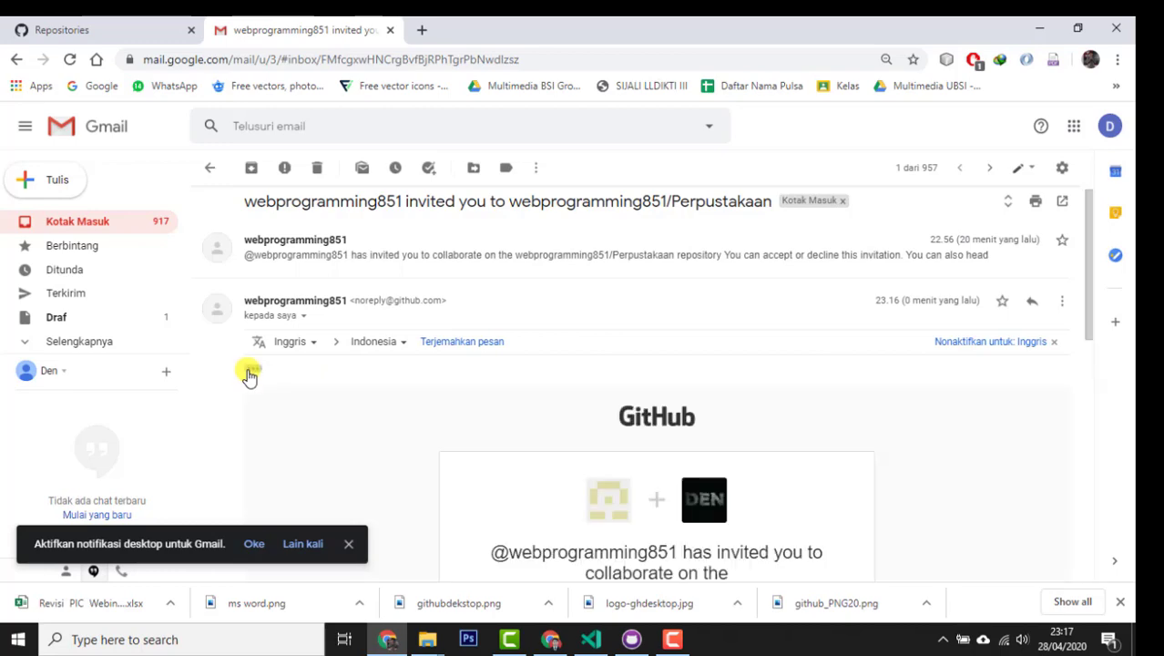
scroll(499, 380, "down", 3)
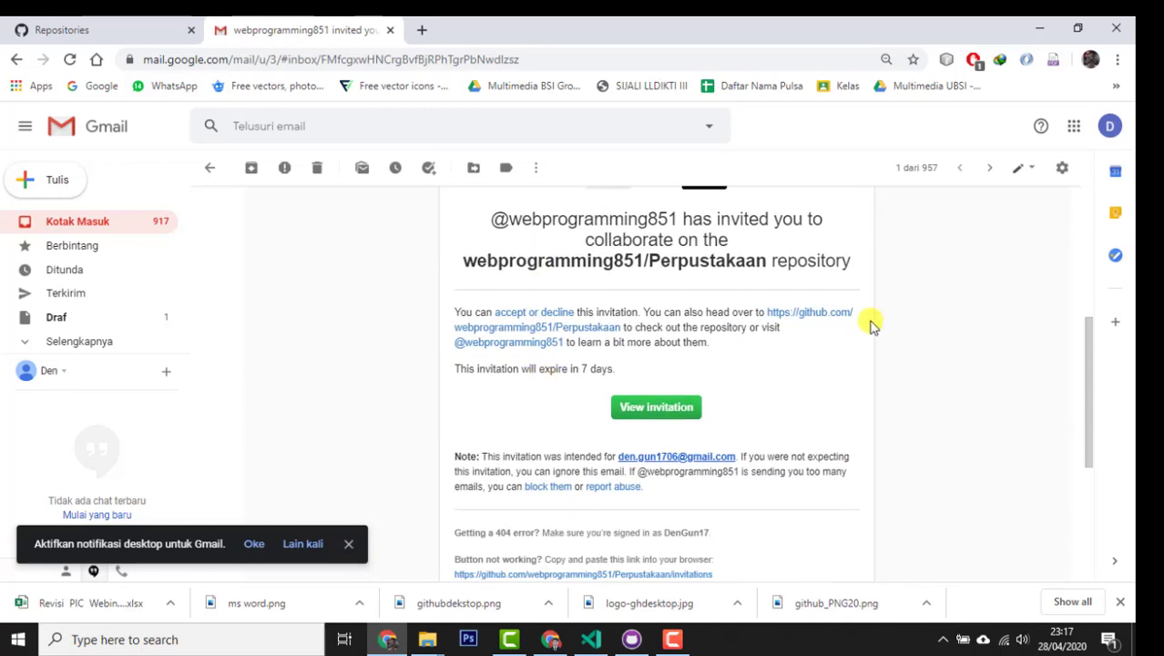
scroll(747, 332, "up", 1)
scroll(730, 333, "down", 4)
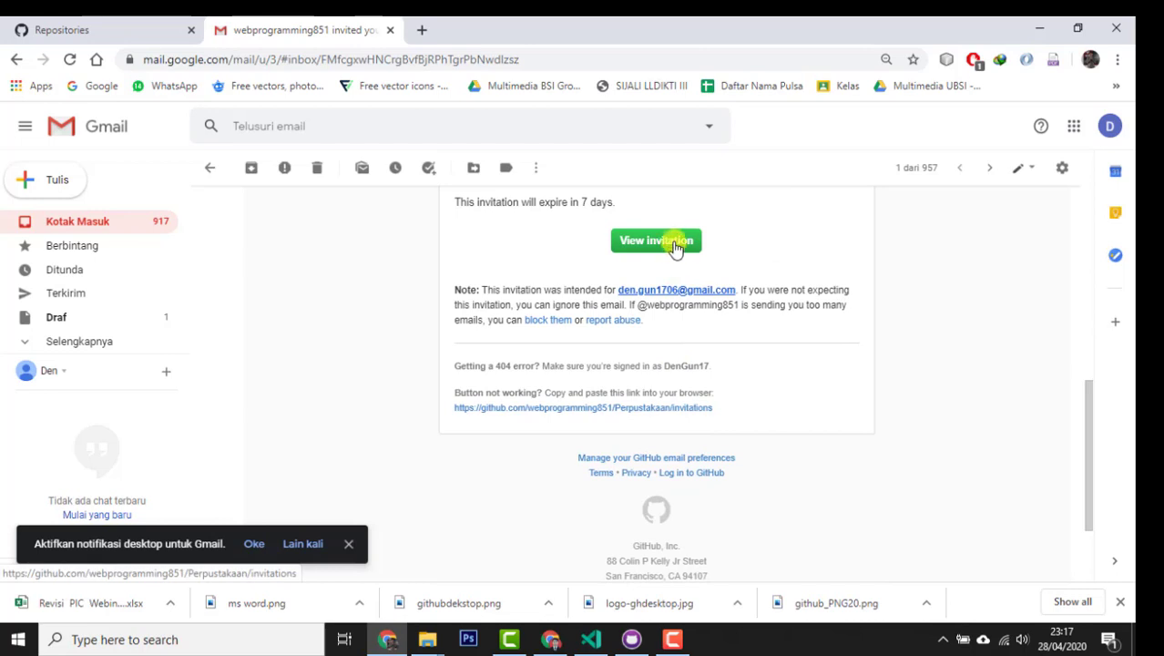
- Open the Perpustakaan collaboration invitation from the email, review its details and accept it
left_click(675, 249)
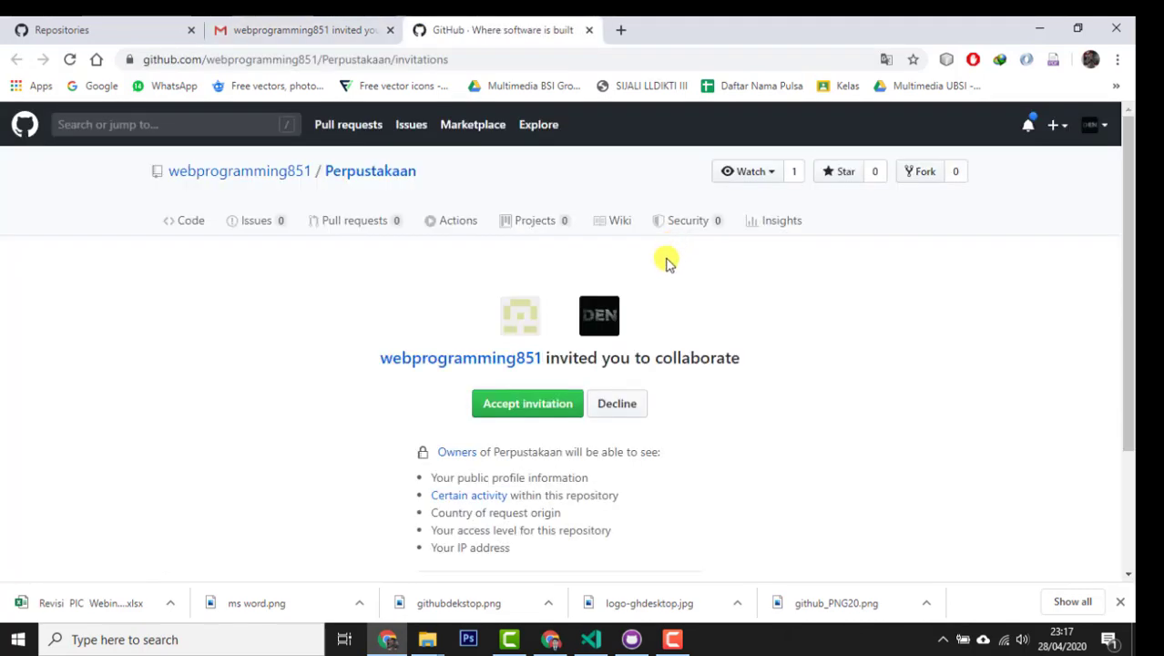
scroll(720, 317, "down", 3)
scroll(720, 316, "up", 3)
scroll(720, 316, "down", 1)
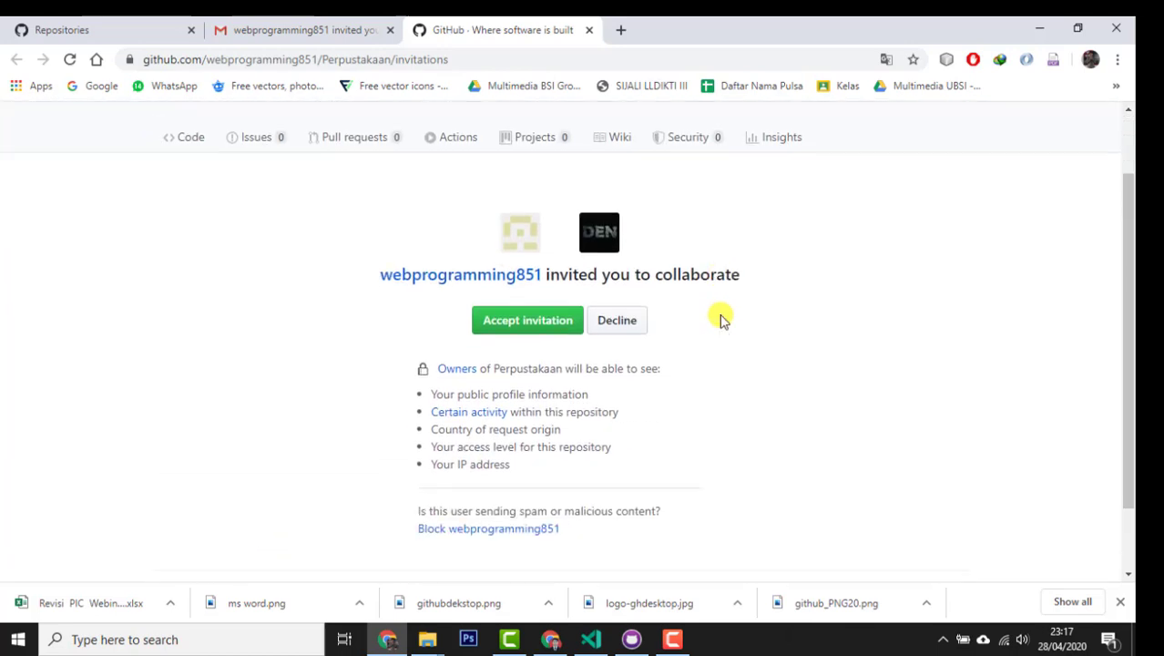
scroll(719, 316, "up", 1)
scroll(624, 330, "down", 2)
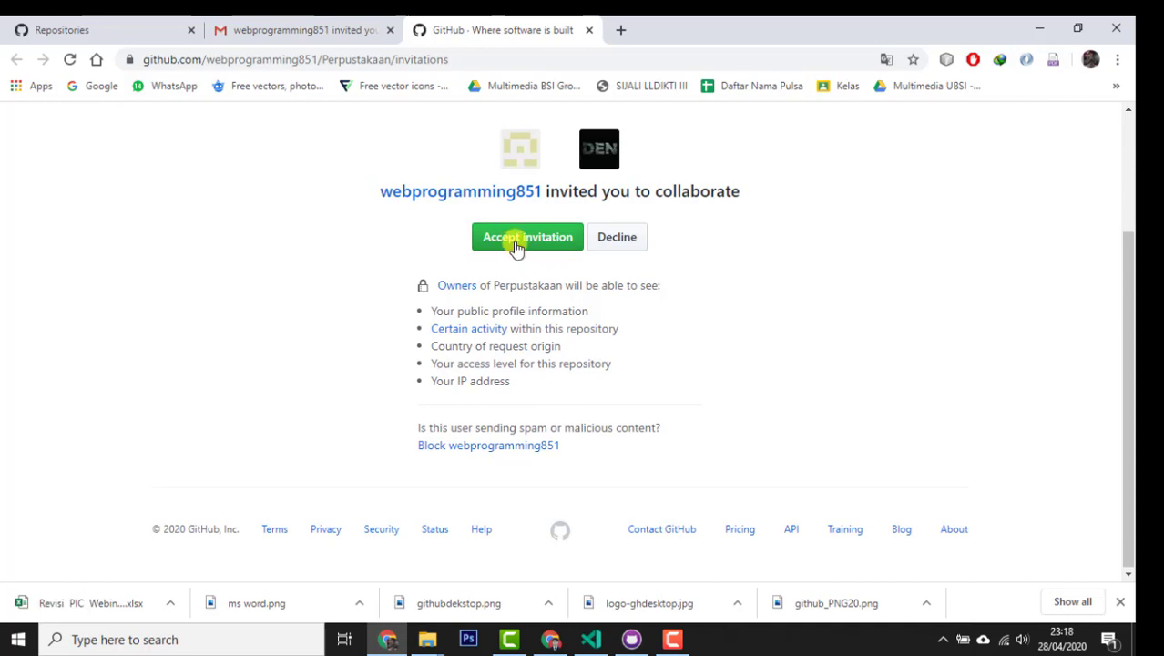
left_click(516, 245)
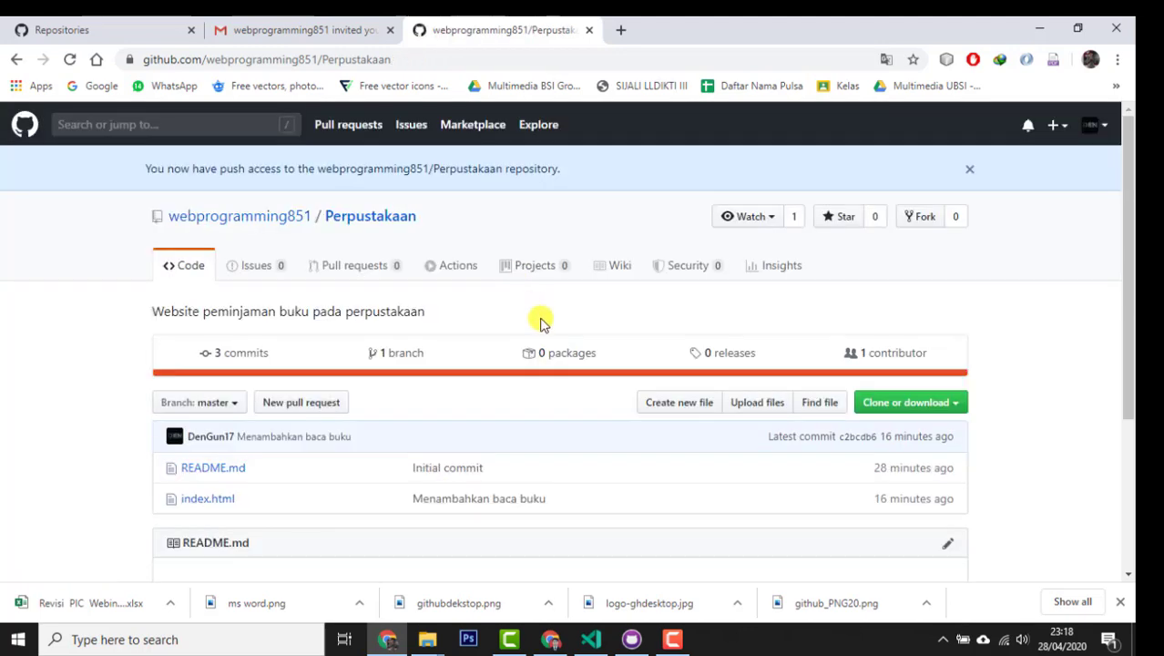
- Check the push access notice, the signed-in account and the files on the Perpustakaan repository page
scroll(515, 389, "down", 1)
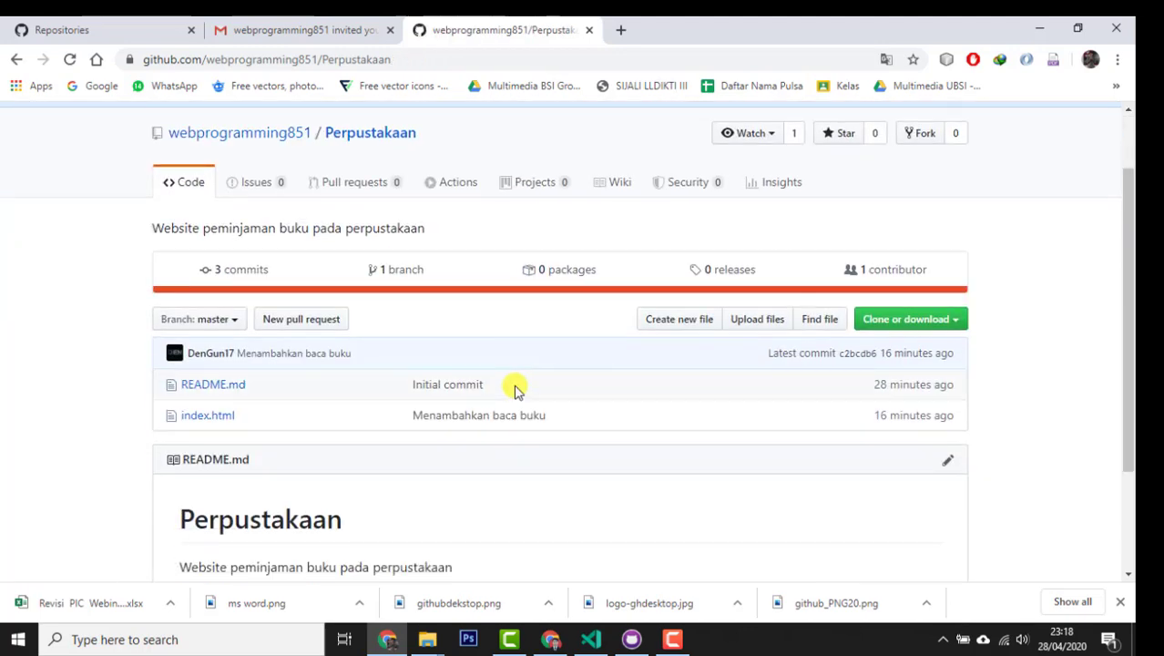
scroll(514, 390, "up", 1)
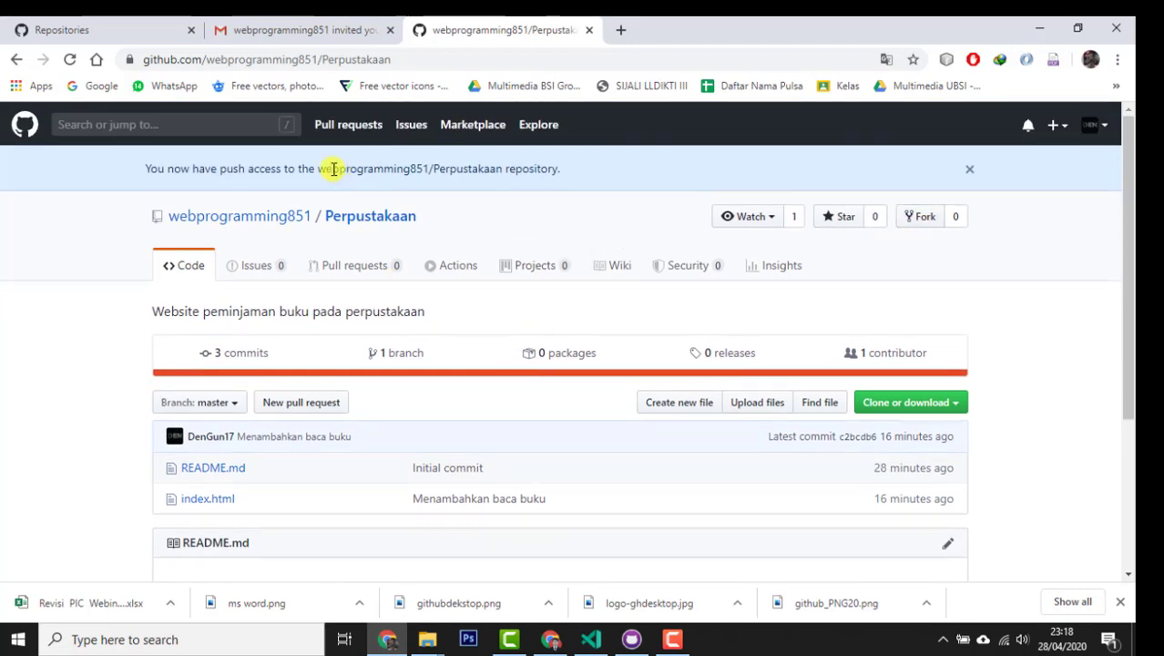
left_click(1094, 128)
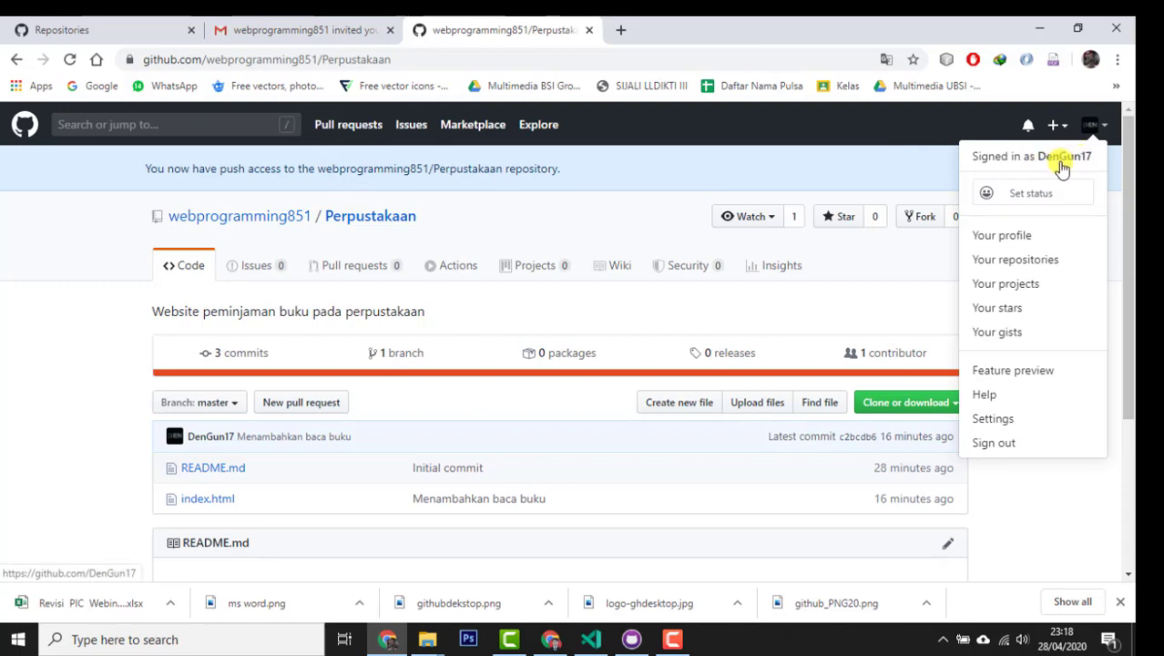
left_click(598, 222)
scroll(594, 234, "down", 2)
scroll(578, 291, "up", 1)
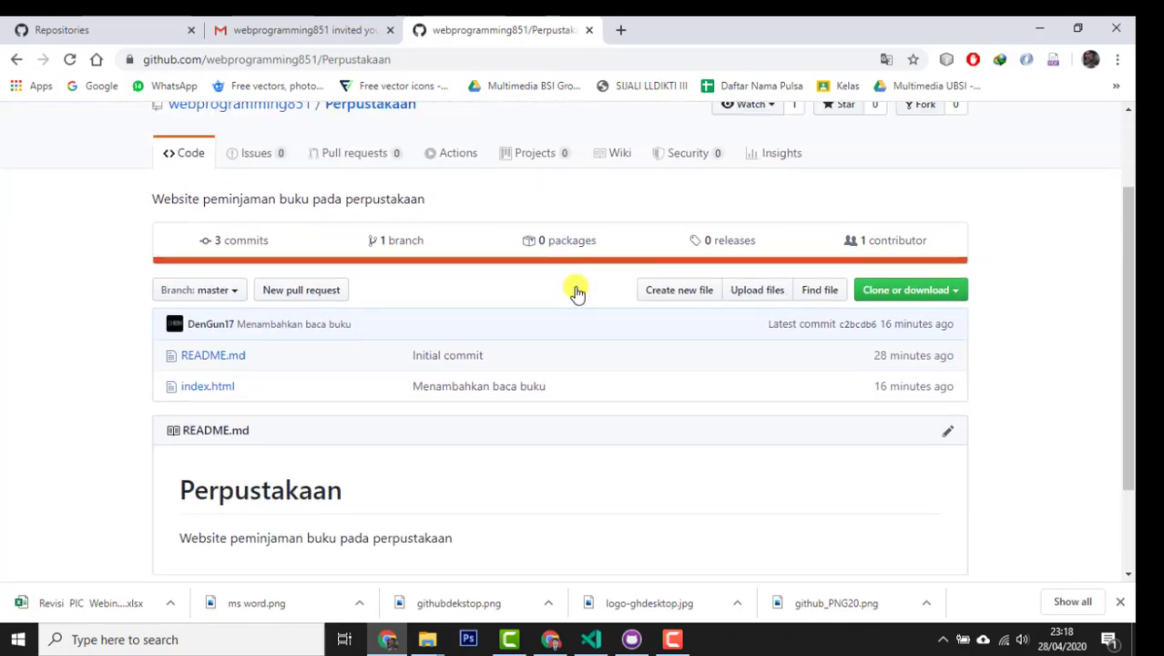
scroll(587, 290, "up", 1)
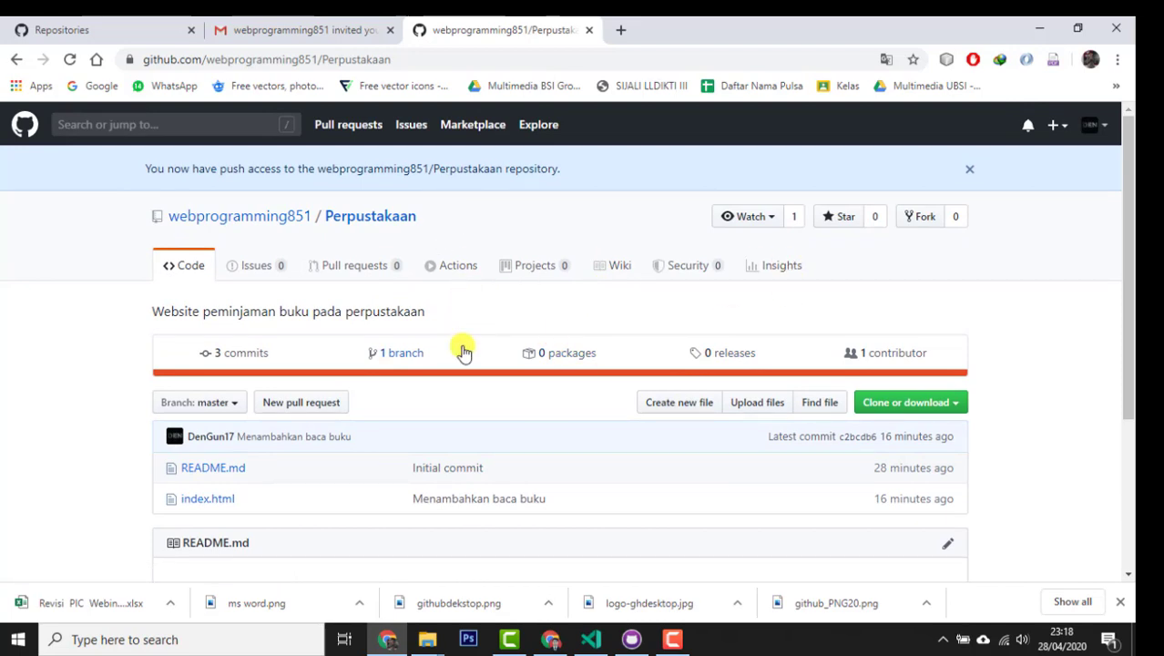
scroll(462, 352, "down", 2)
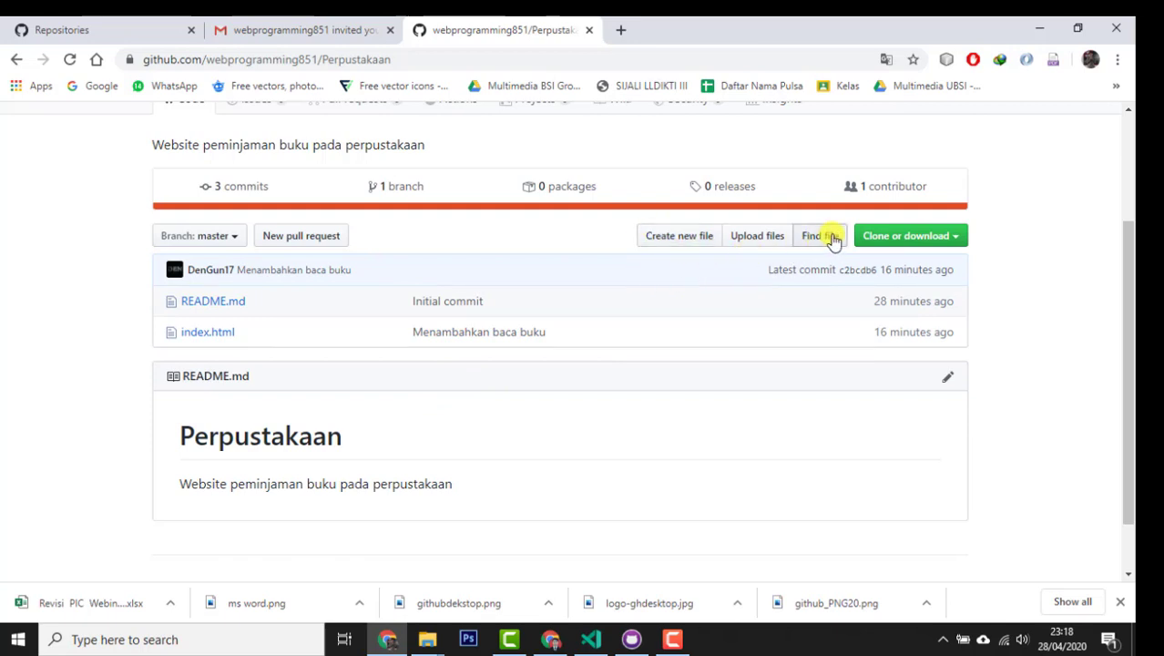
scroll(520, 344, "up", 2)
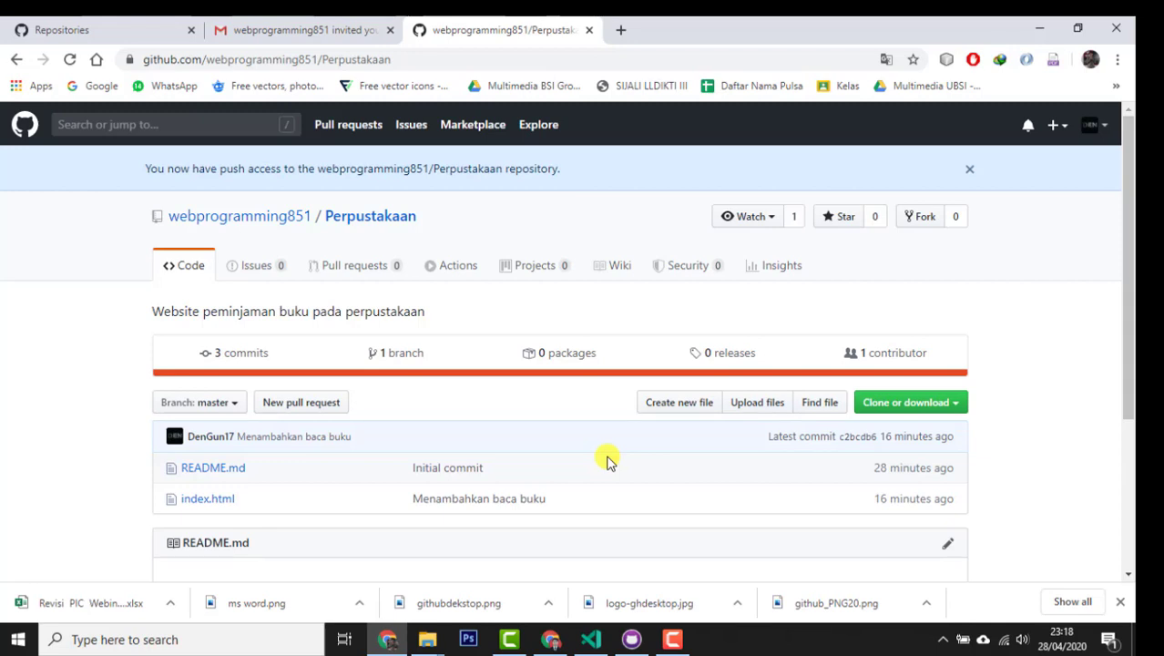
- Copy the HTTPS clone URL of the webprogramming851/Perpustakaan repository
scroll(608, 462, "down", 1)
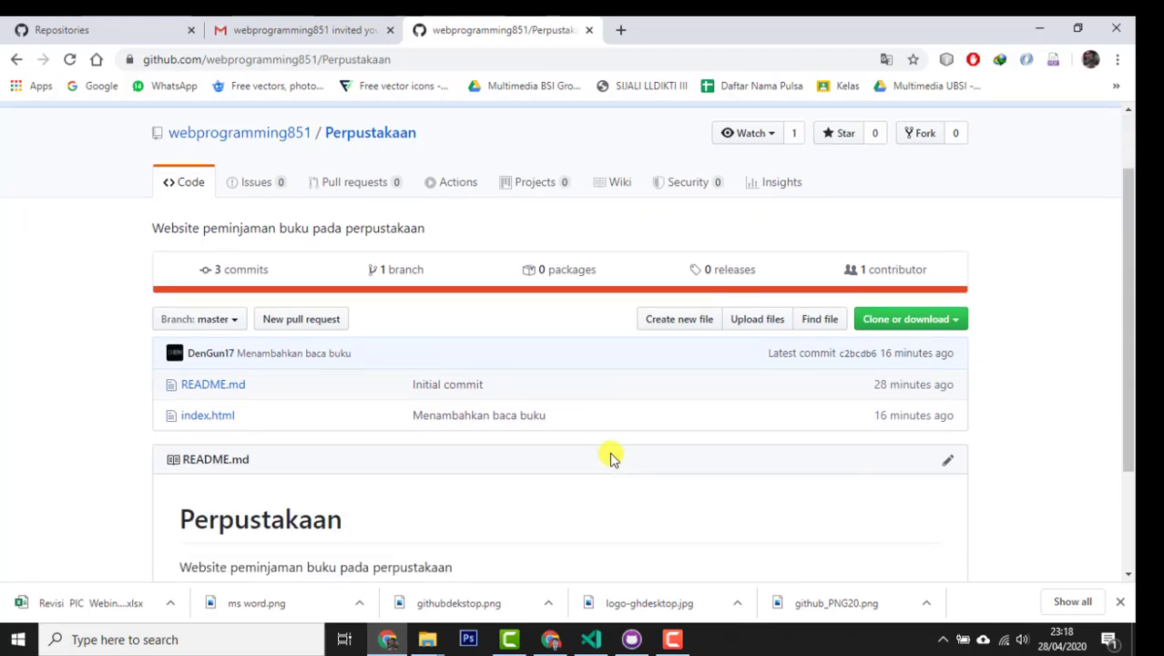
left_click(929, 319)
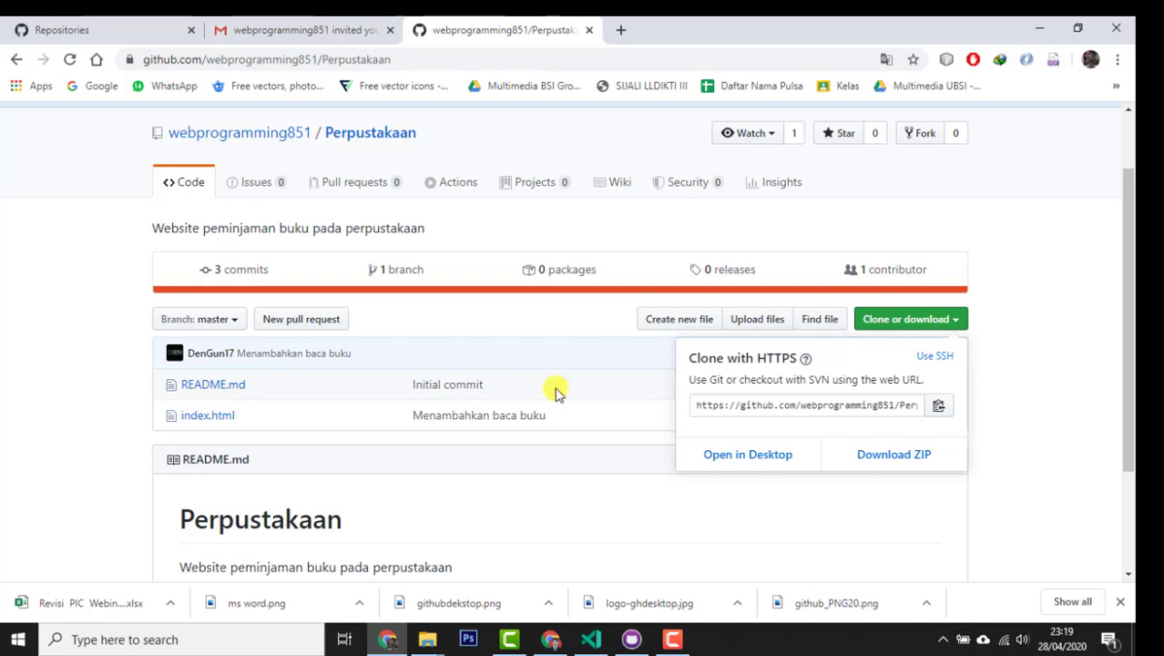
left_click(583, 456)
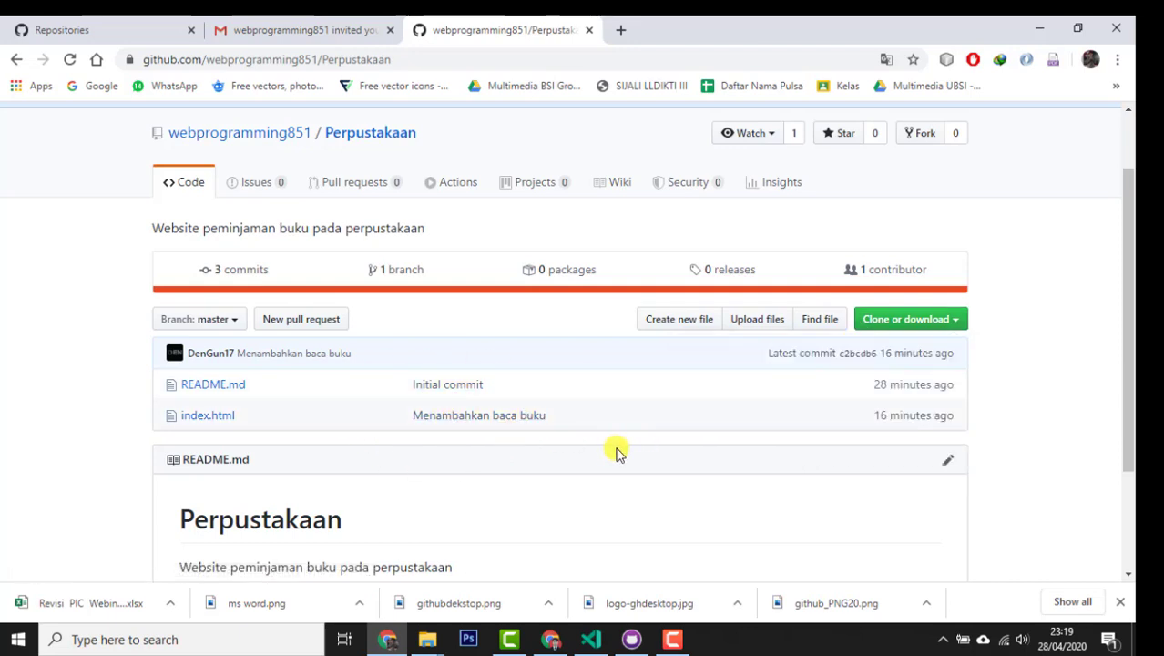
left_click(924, 324)
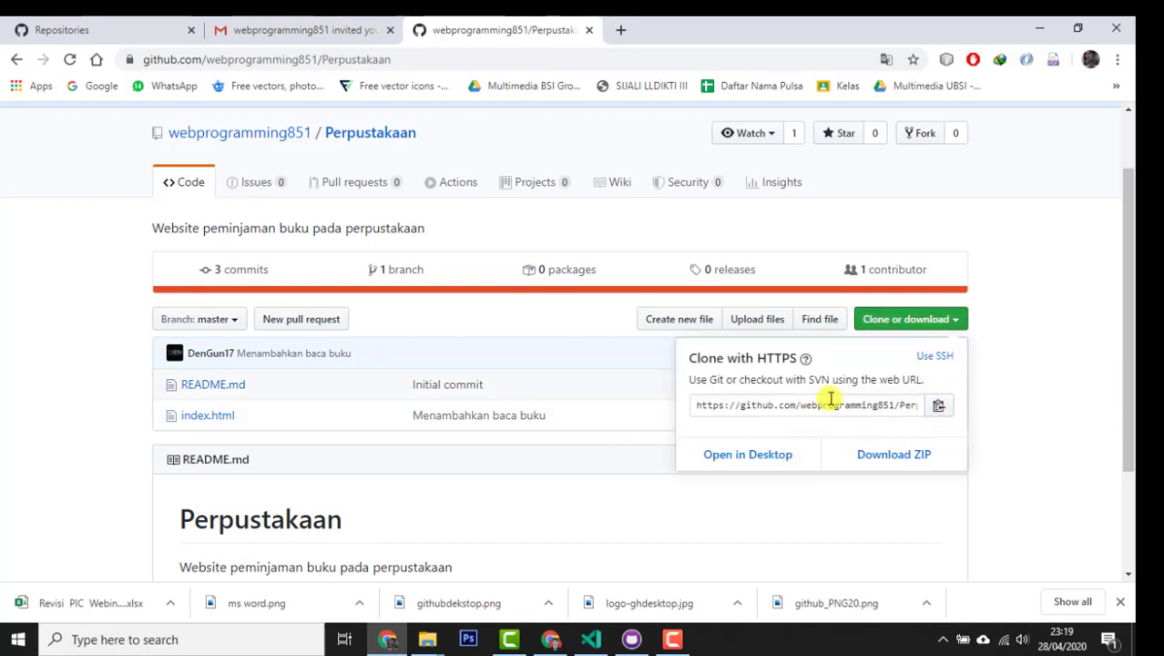
left_click(881, 404)
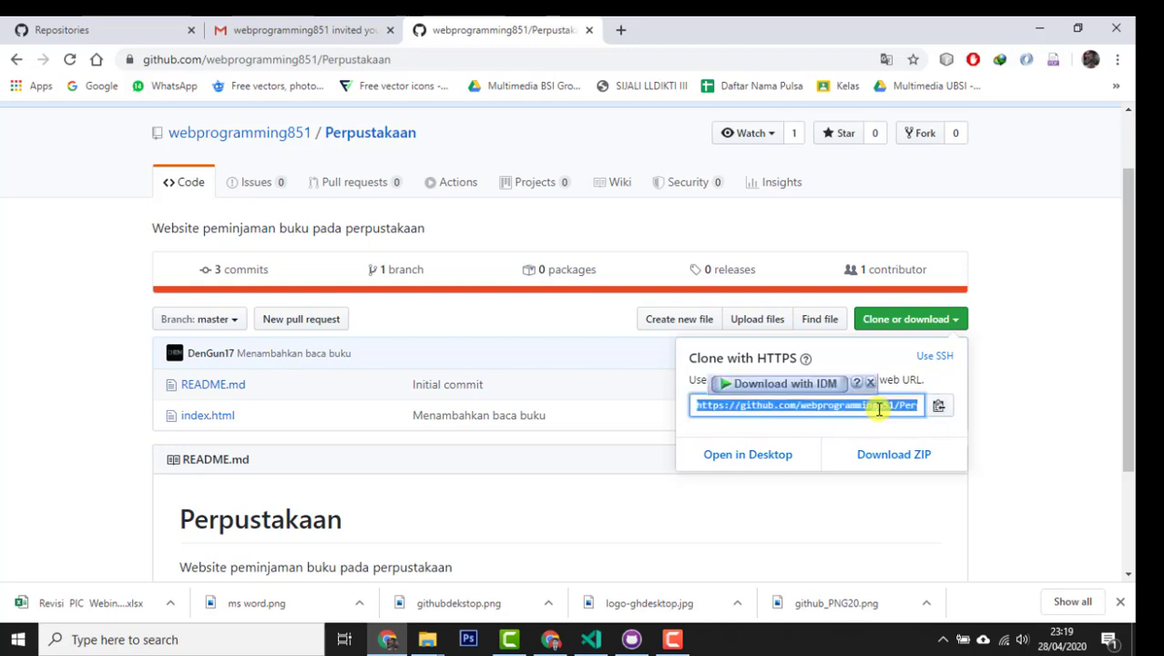
left_click(939, 412)
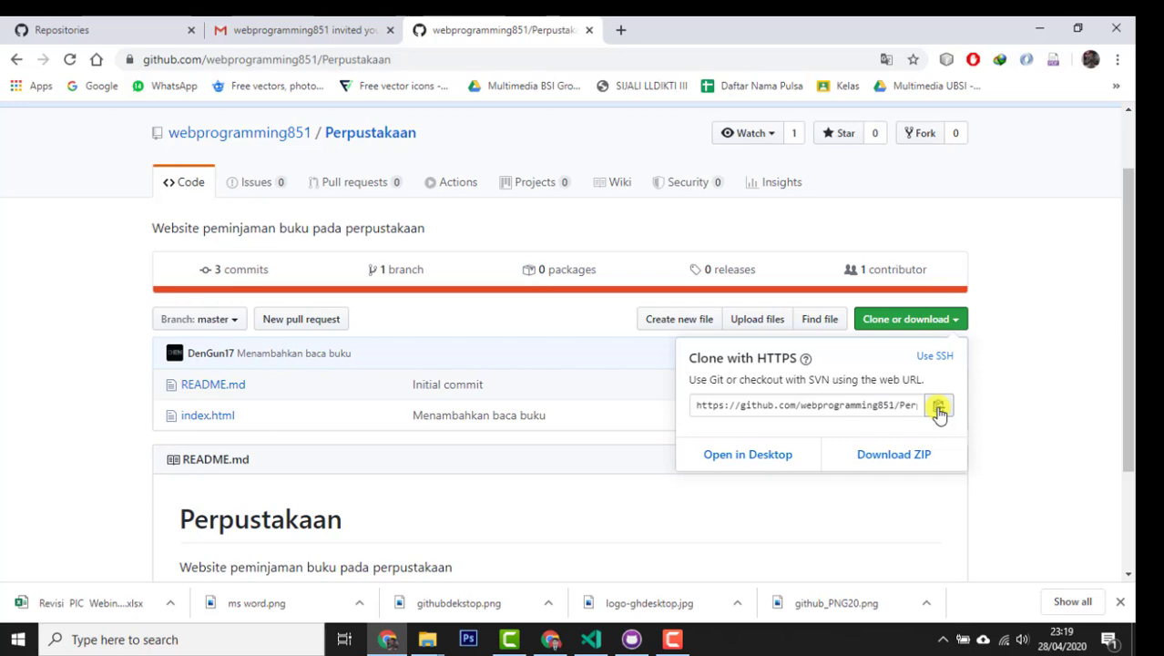
left_click(641, 415)
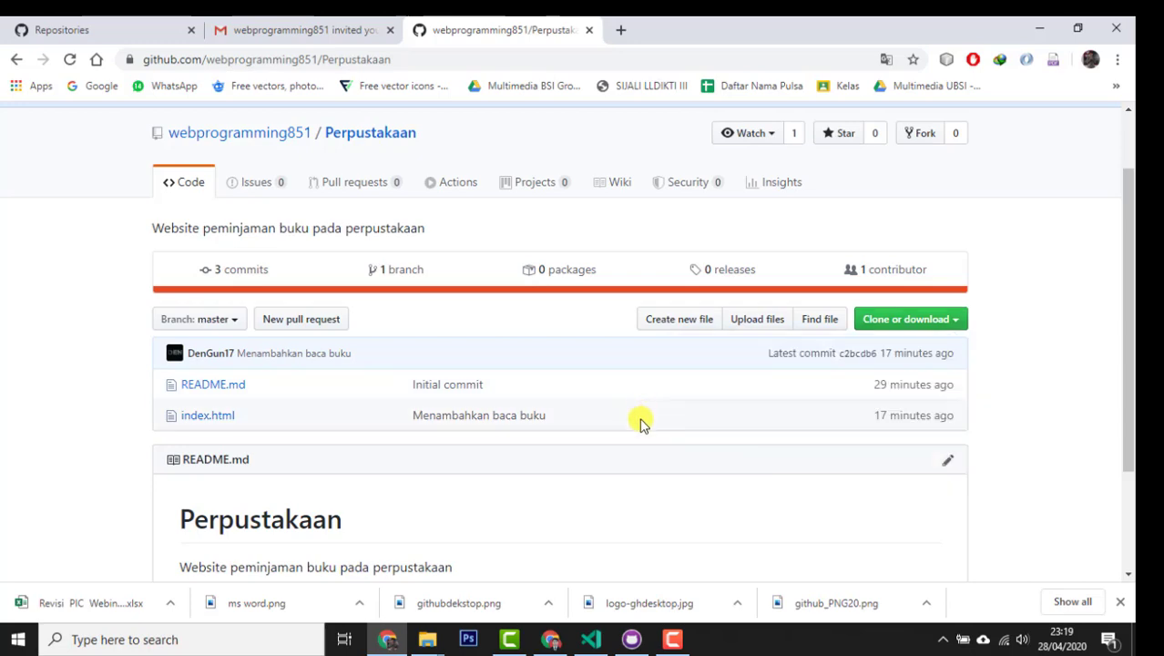
- Switch to GitHub Desktop and start cloning a repository
left_click(642, 642)
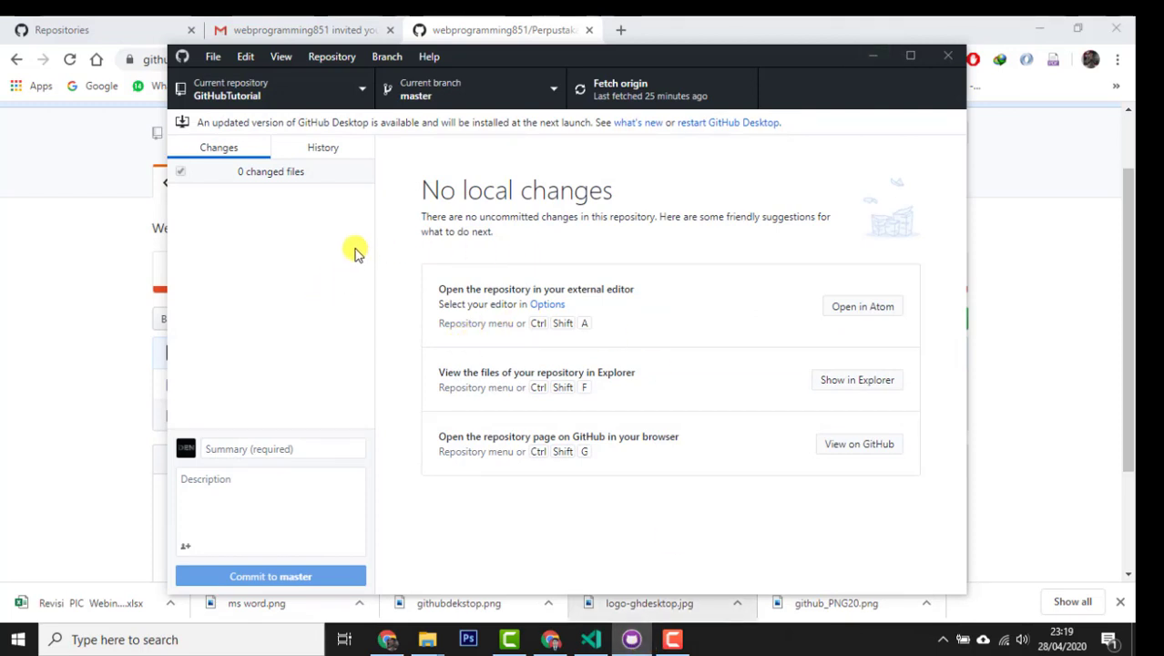
left_click(309, 95)
left_click(315, 89)
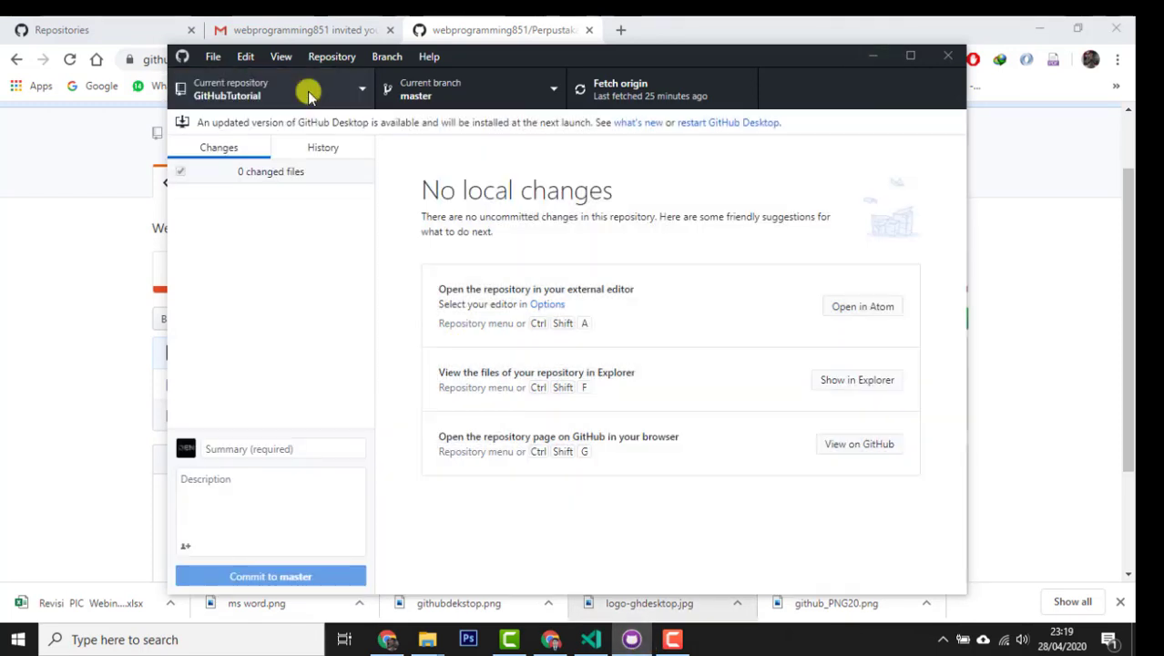
left_click(217, 57)
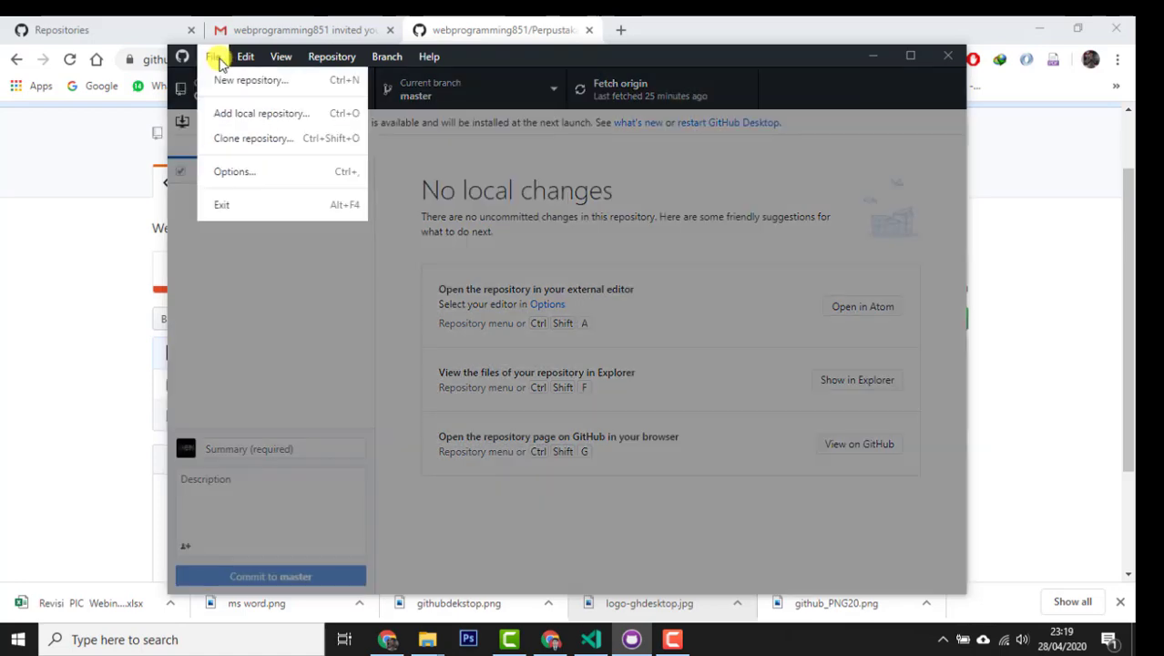
left_click(235, 141)
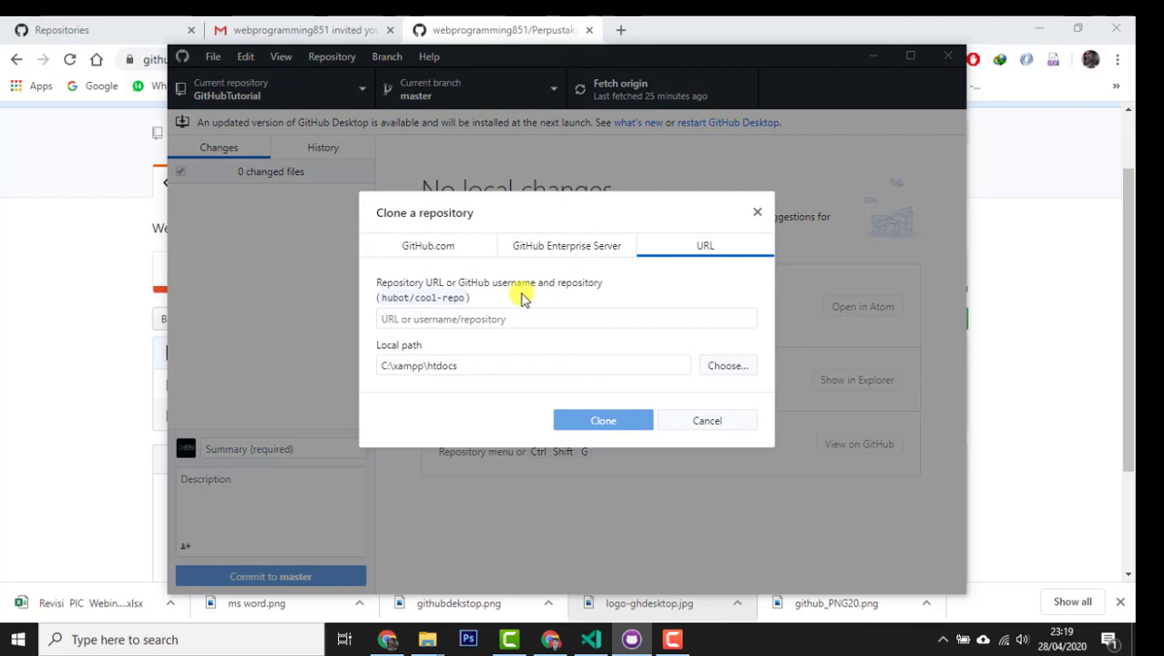
- Look through the account's own GitHub.com repositories available for cloning, including its own Perpustakaan entry
left_click(444, 246)
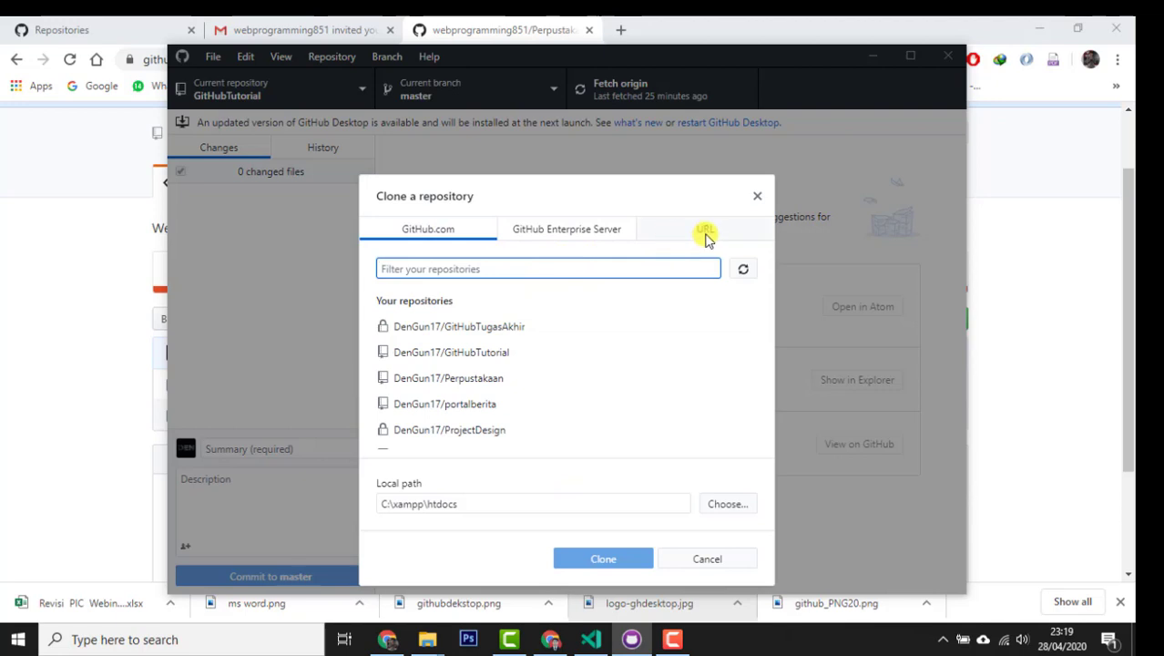
scroll(644, 344, "down", 2)
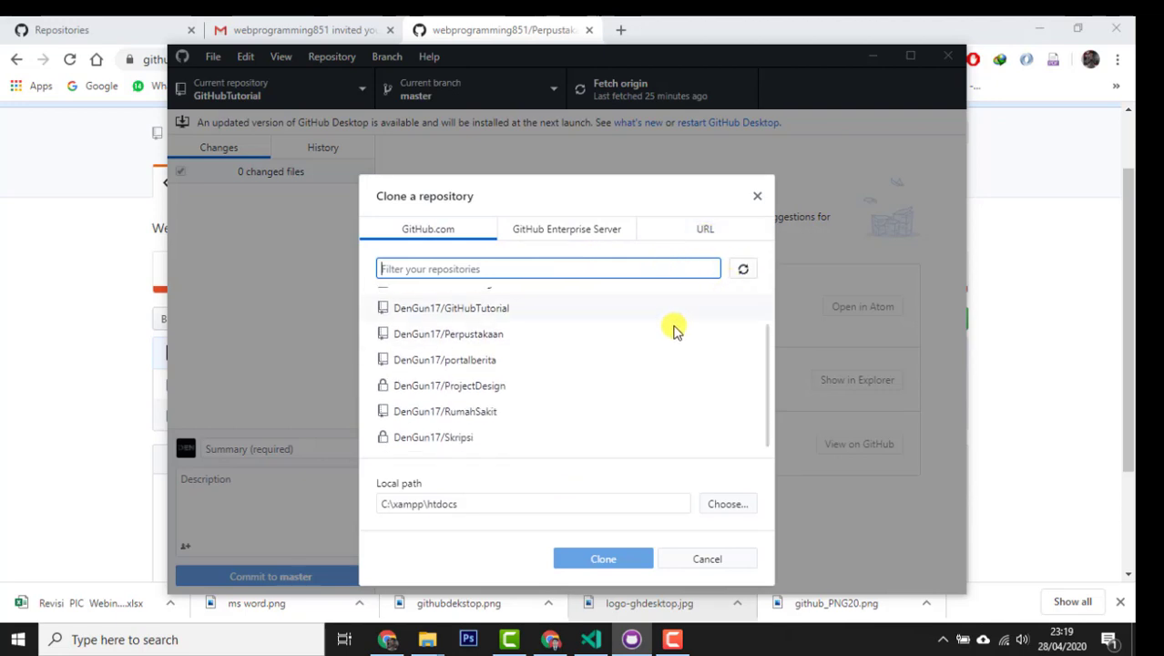
scroll(678, 342, "up", 2)
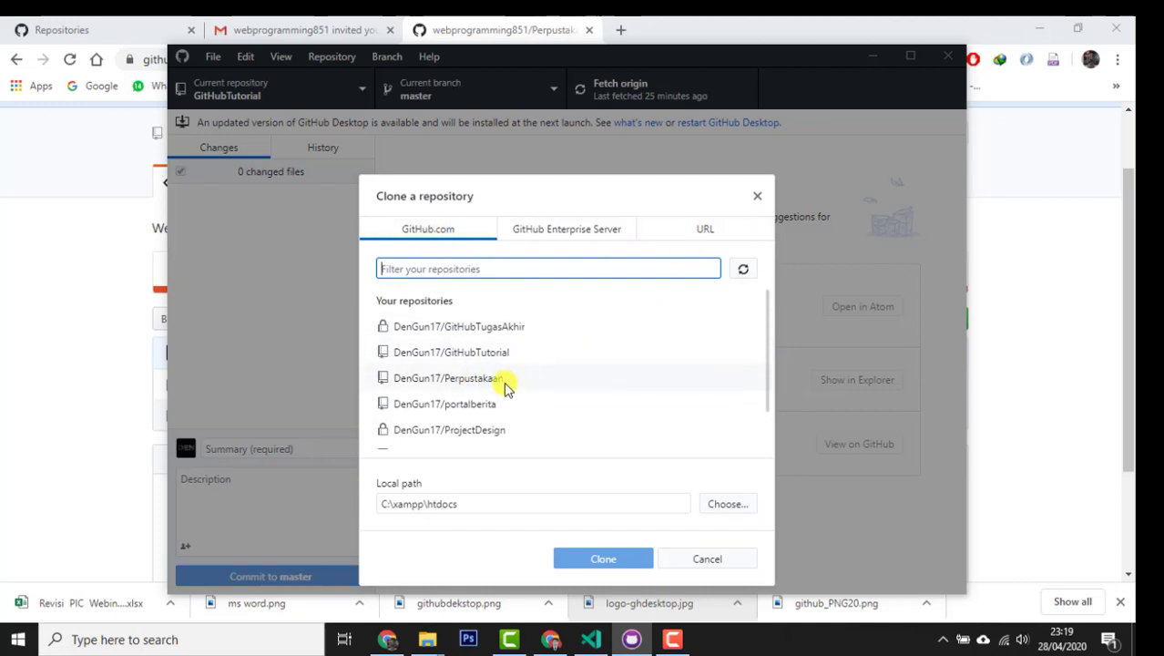
scroll(505, 387, "down", 1)
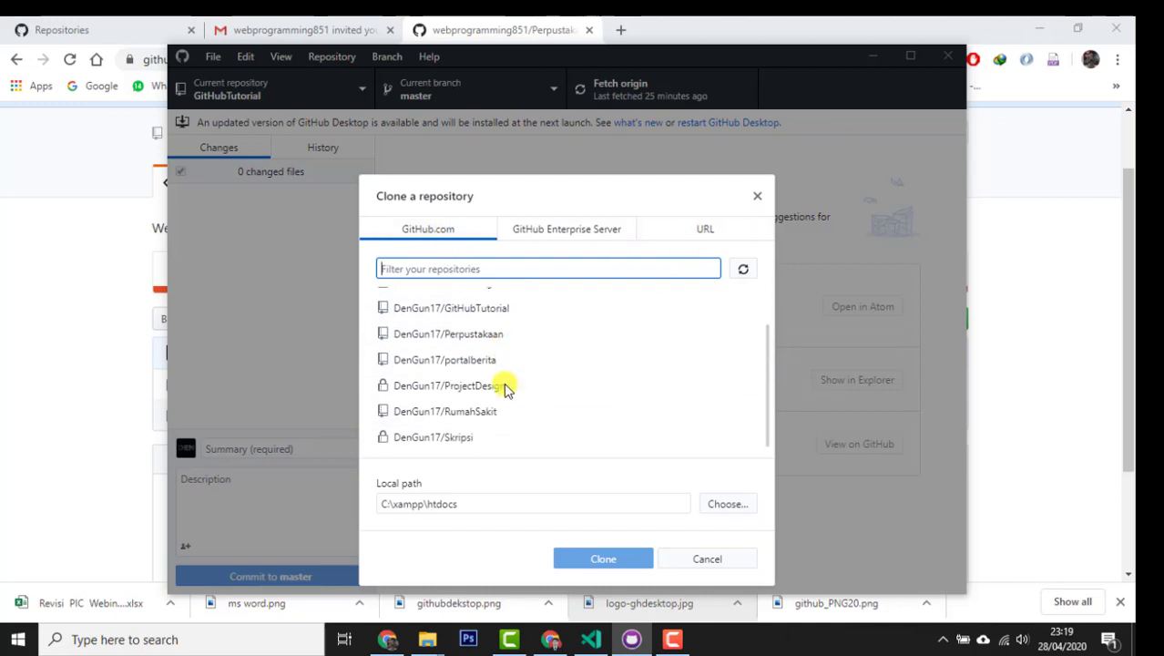
left_click(473, 335)
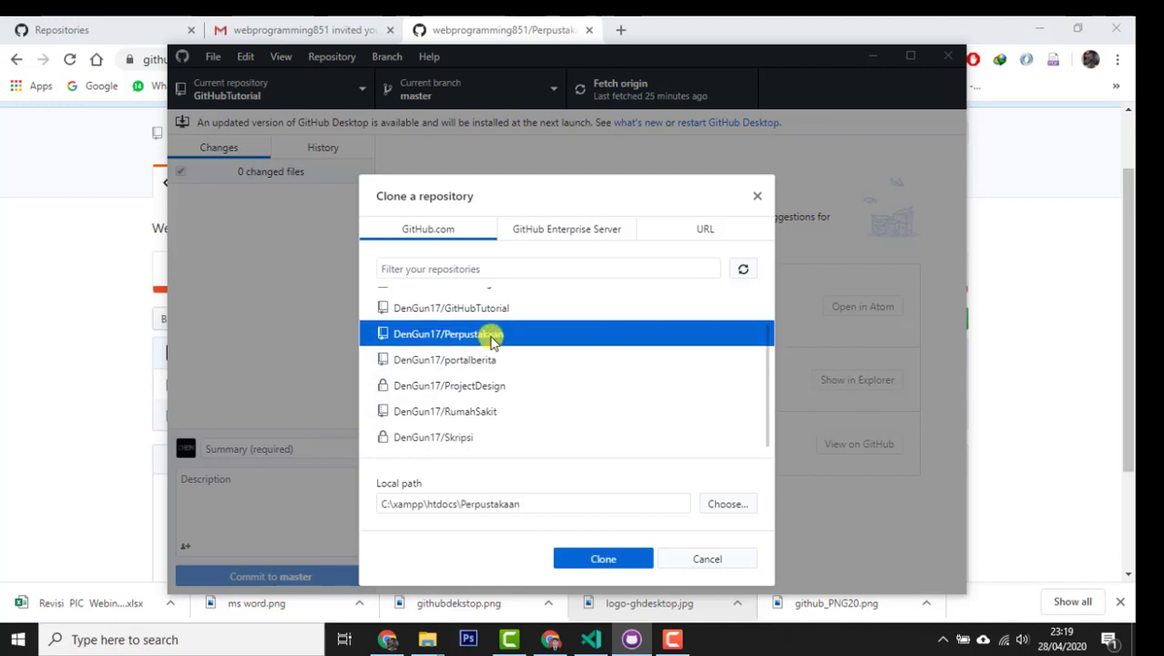
scroll(488, 333, "up", 1)
left_click(700, 229)
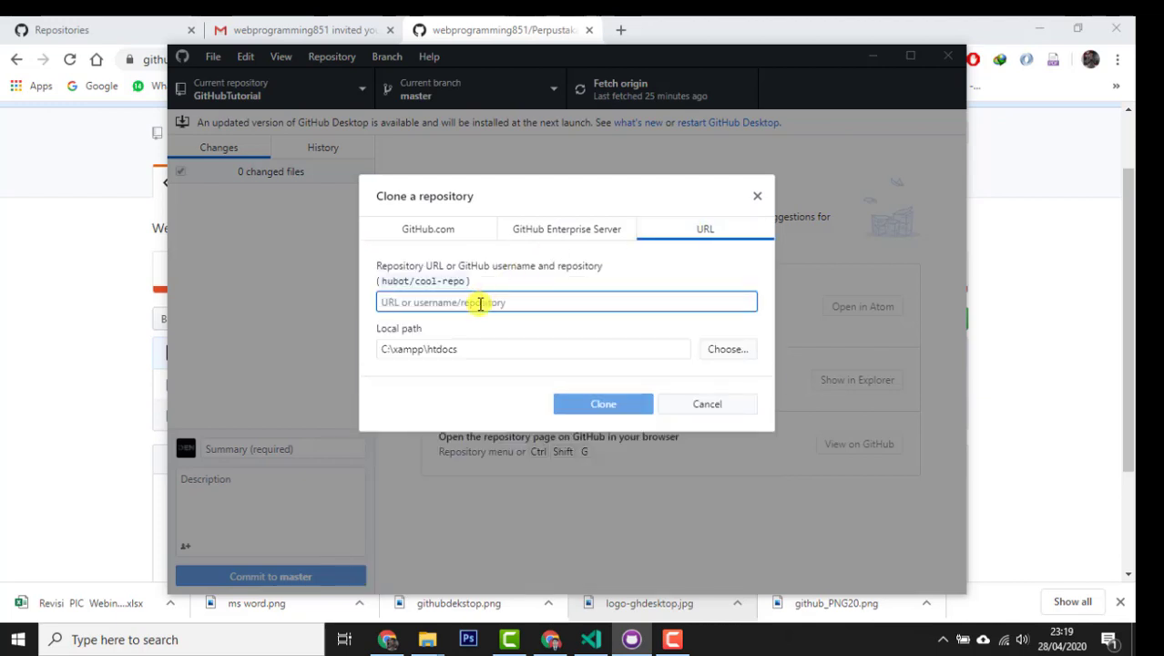
type("https://github.com/webprogramming851/Perpustakaan.git")
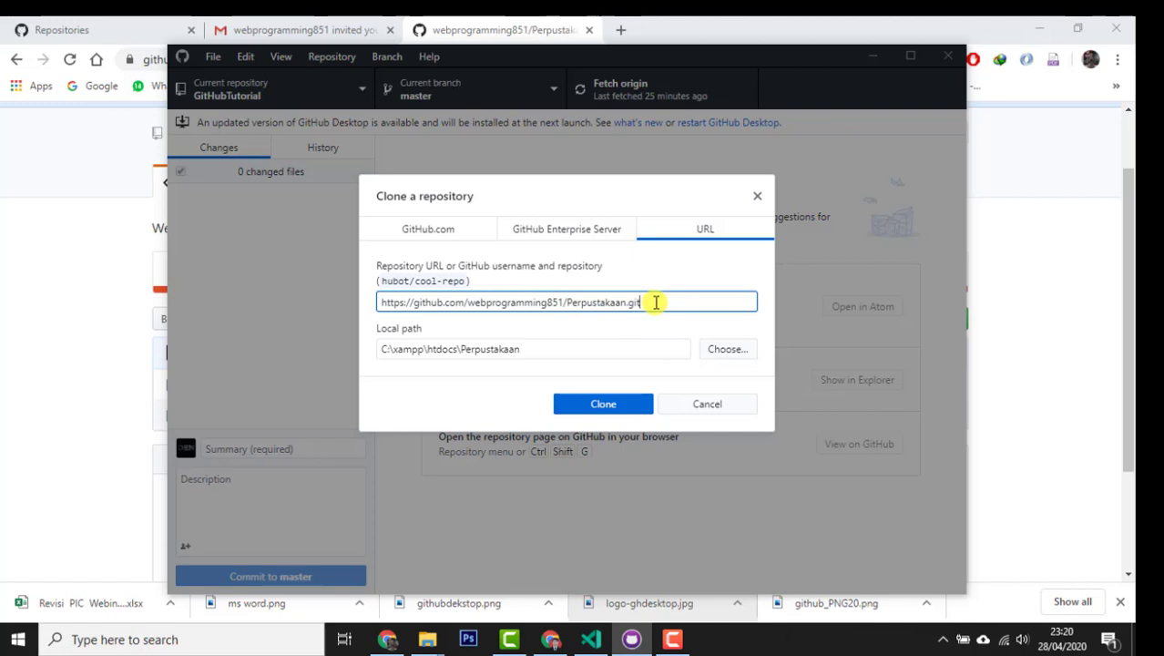
left_click(728, 350)
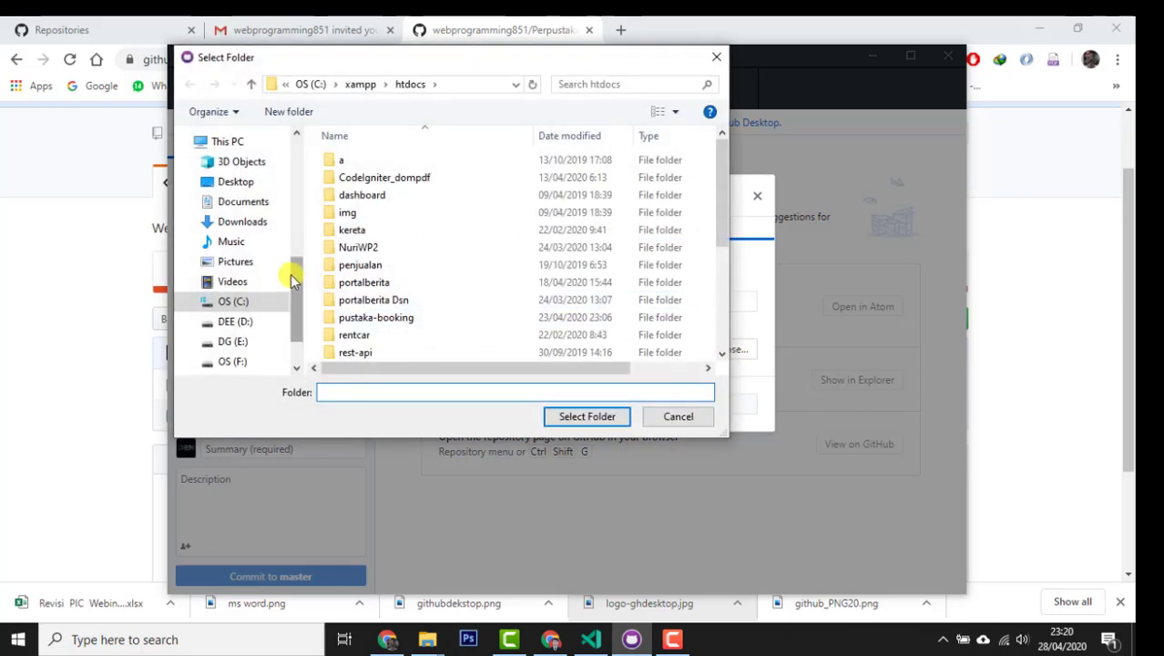
scroll(248, 309, "up", 2)
scroll(248, 310, "down", 1)
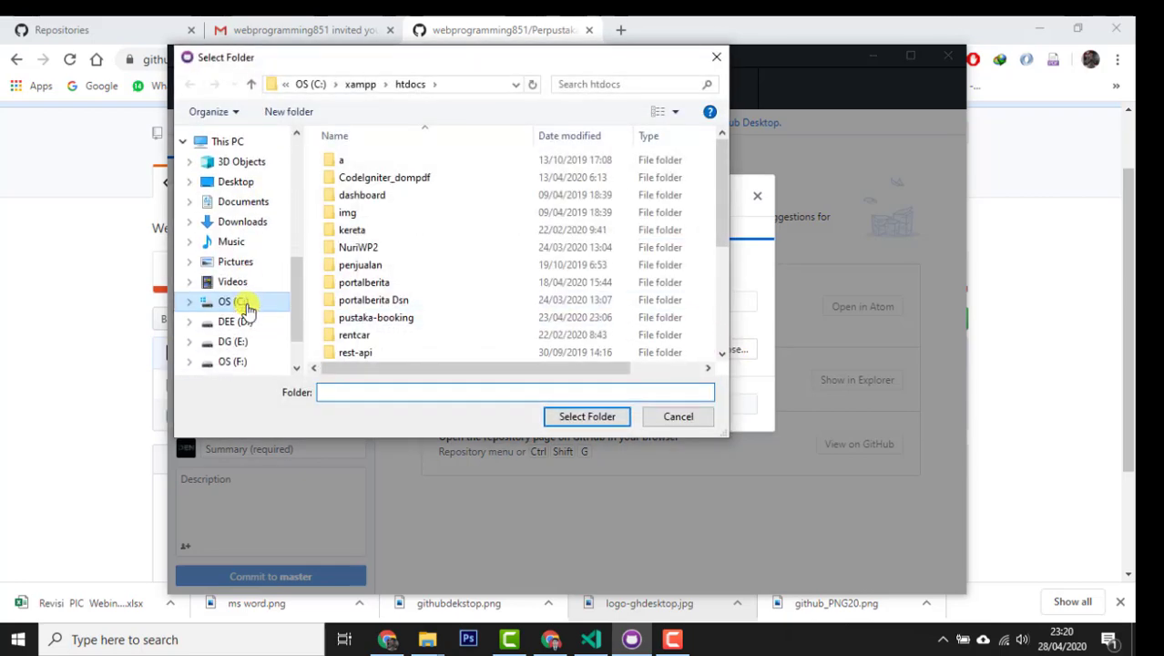
scroll(248, 307, "up", 3)
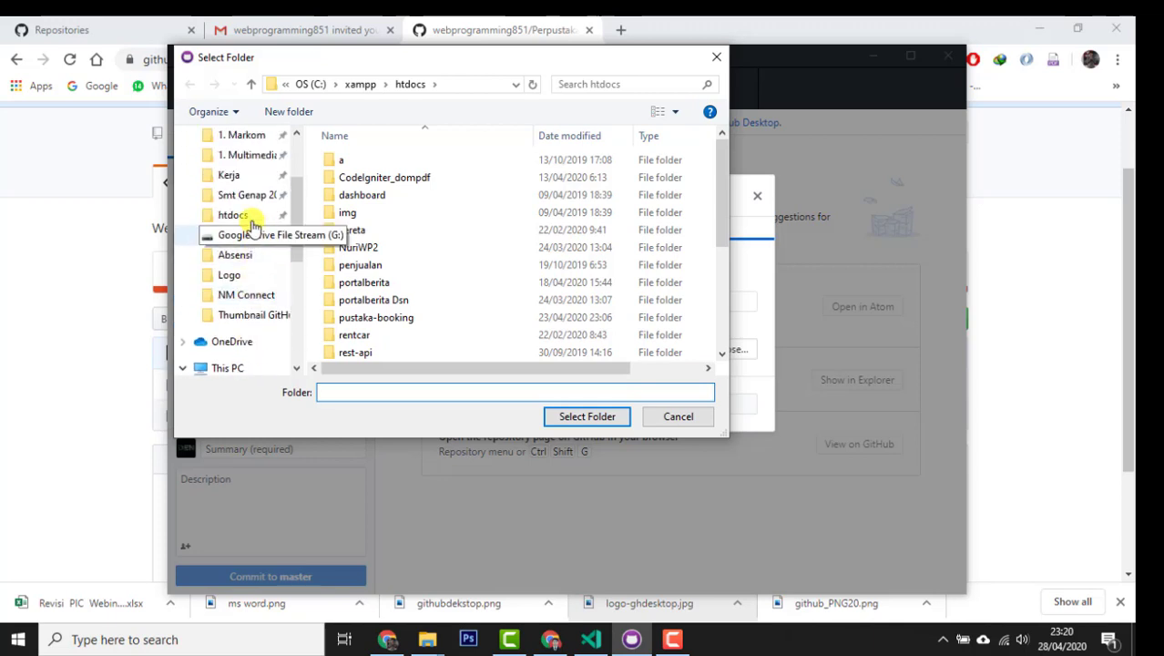
left_click(248, 214)
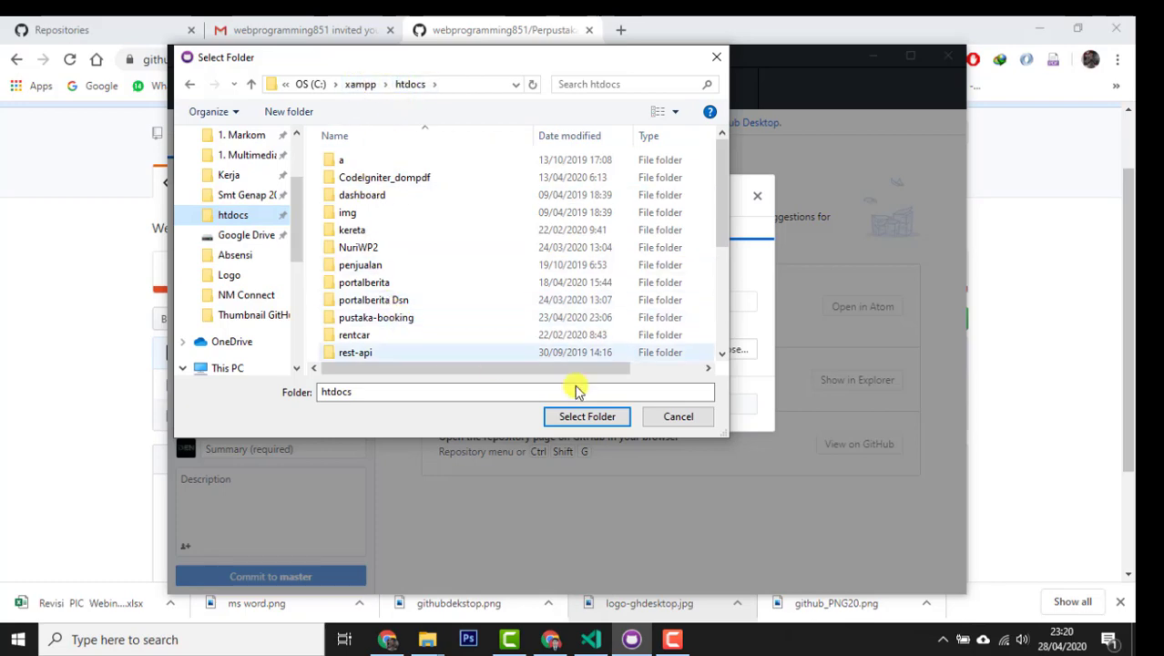
left_click(590, 416)
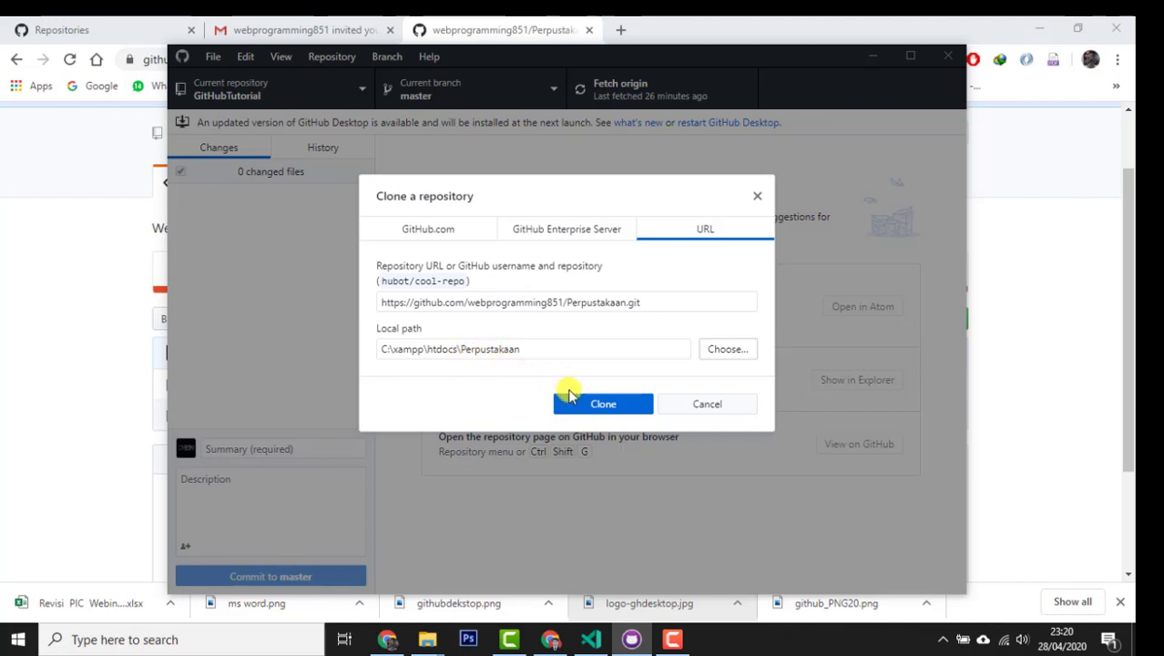
left_click(607, 410)
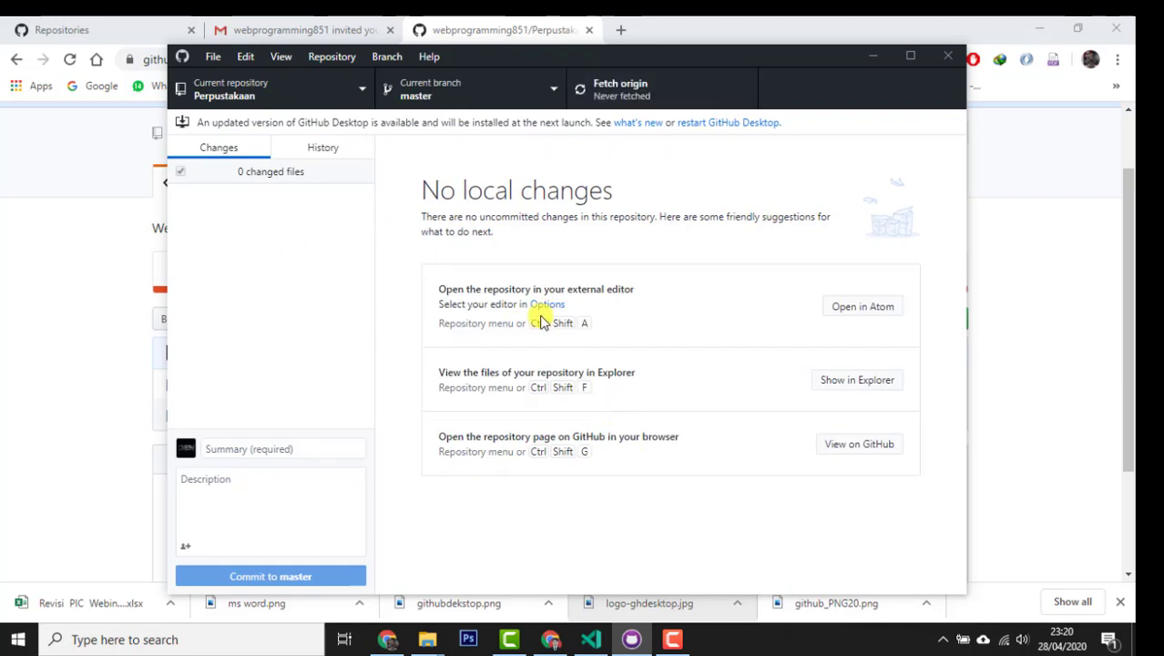
- Check the list of local repositories for the cloned Perpustakaan entry under webprogramming851
left_click(301, 96)
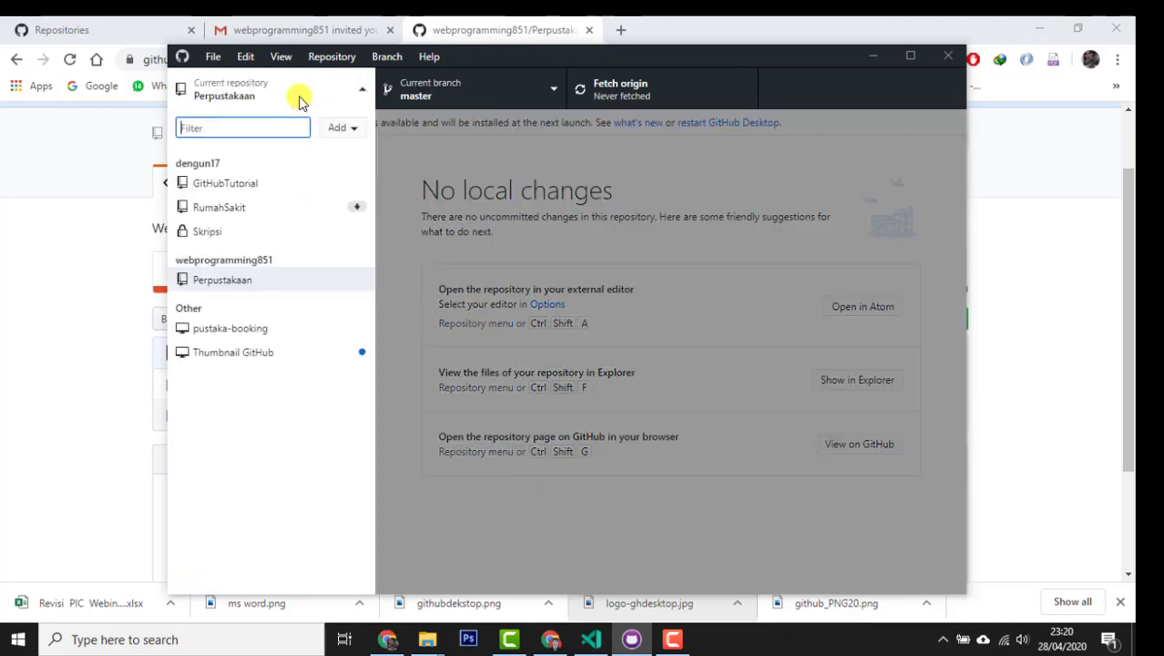
left_click(301, 97)
left_click(301, 96)
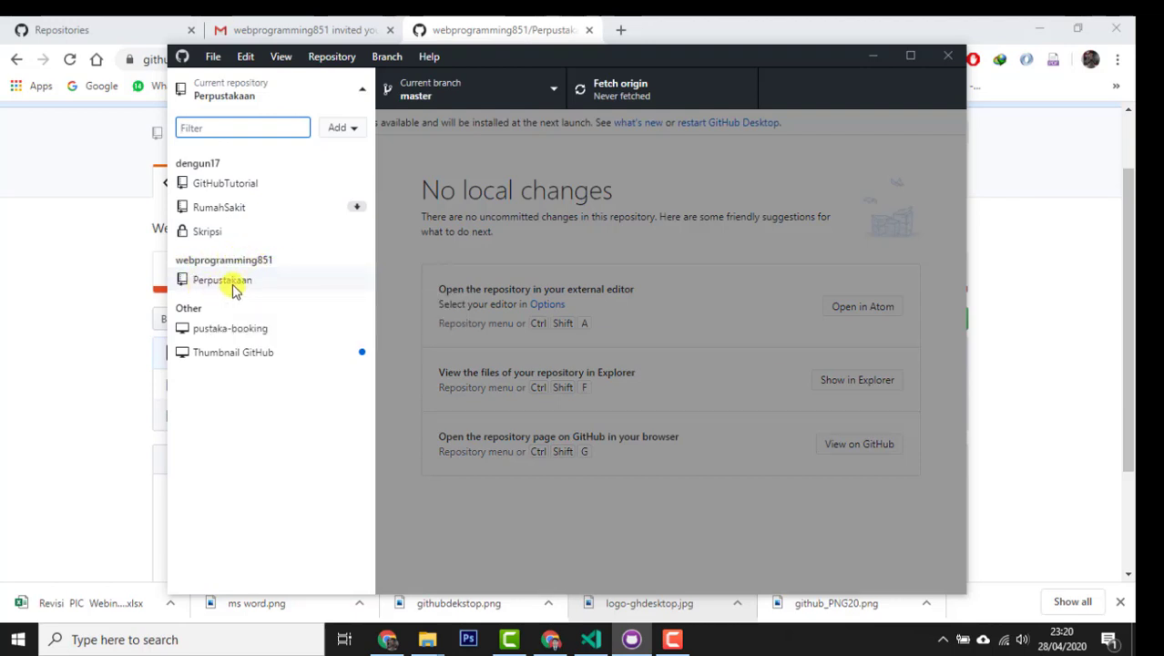
left_click(262, 91)
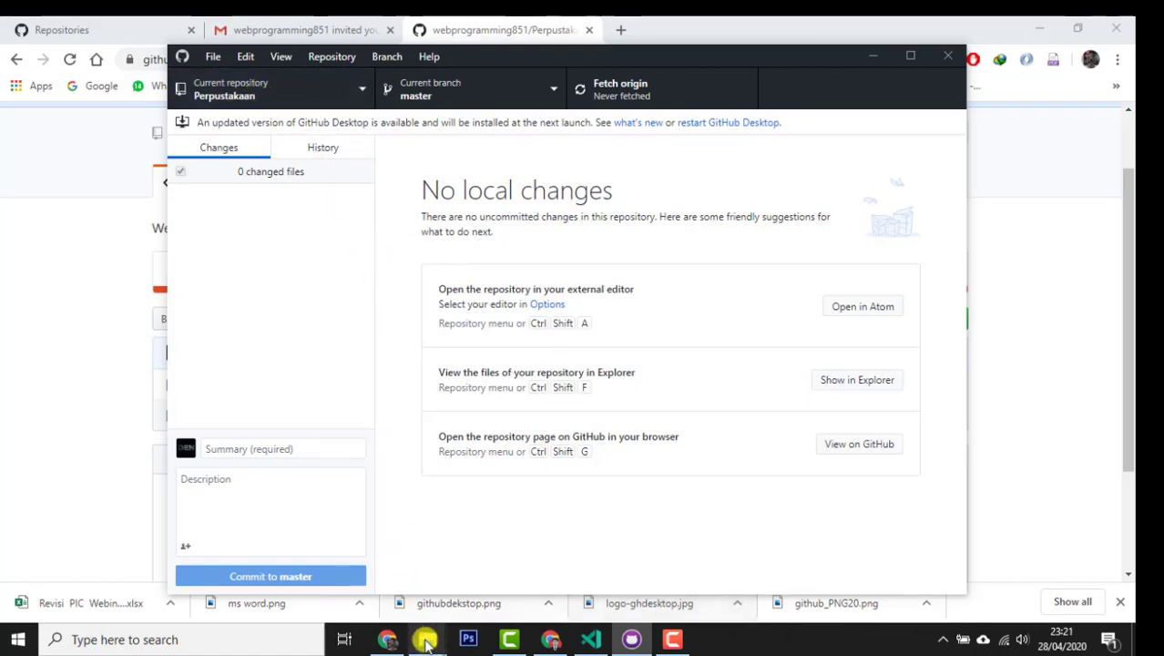
- Switch to File Explorer, open the Perpustakaan folder in htdocs, and preview its index HTML file in the browser
mouse_move(425, 638)
left_click(701, 583)
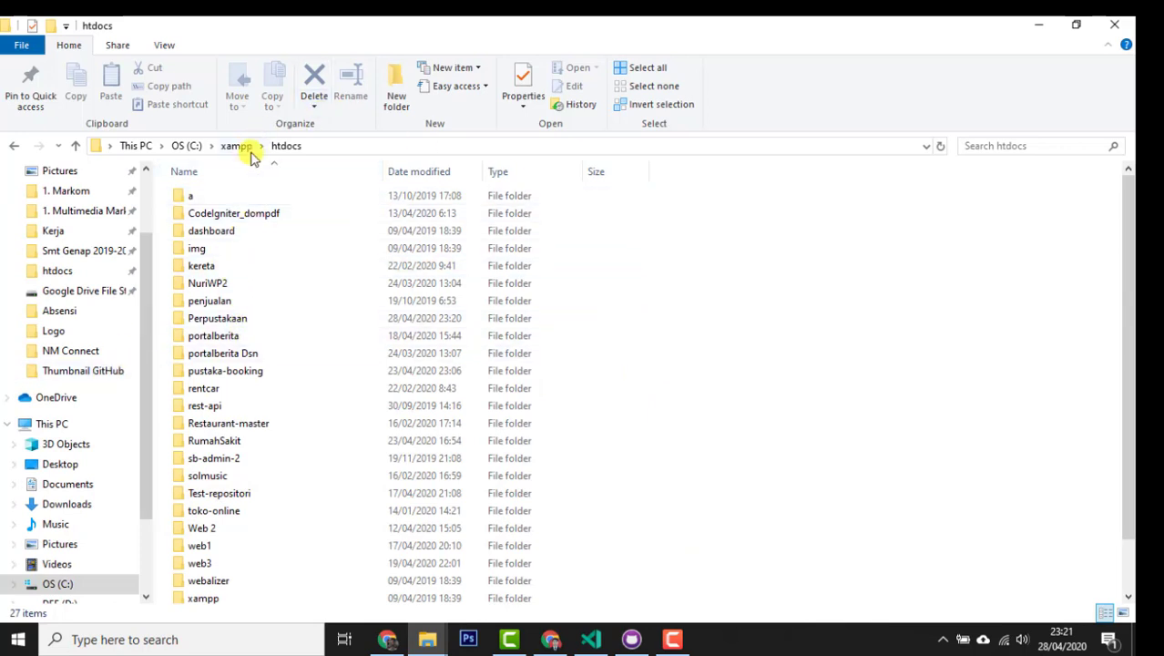
left_click(239, 318)
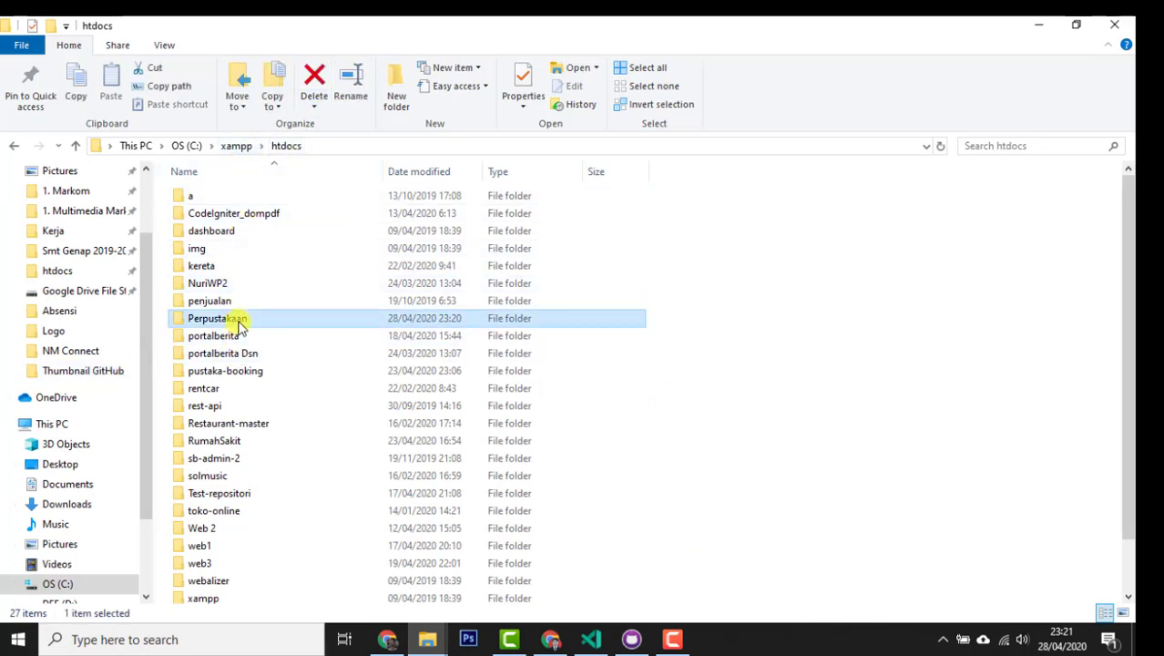
double_click(244, 319)
left_click(207, 197)
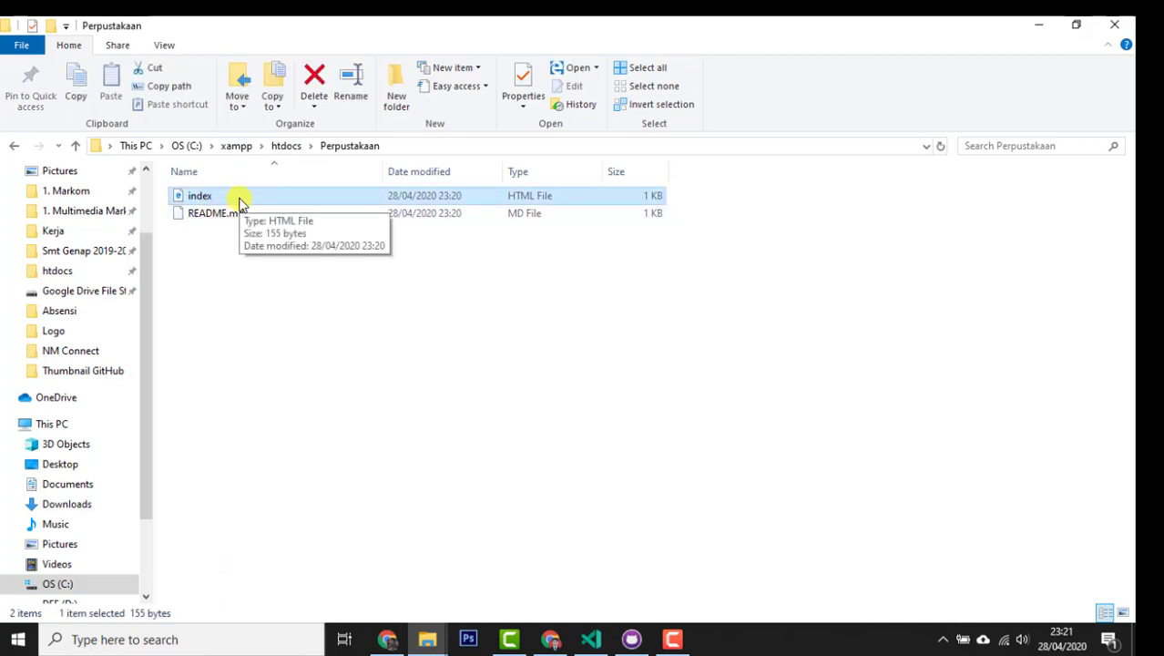
double_click(238, 196)
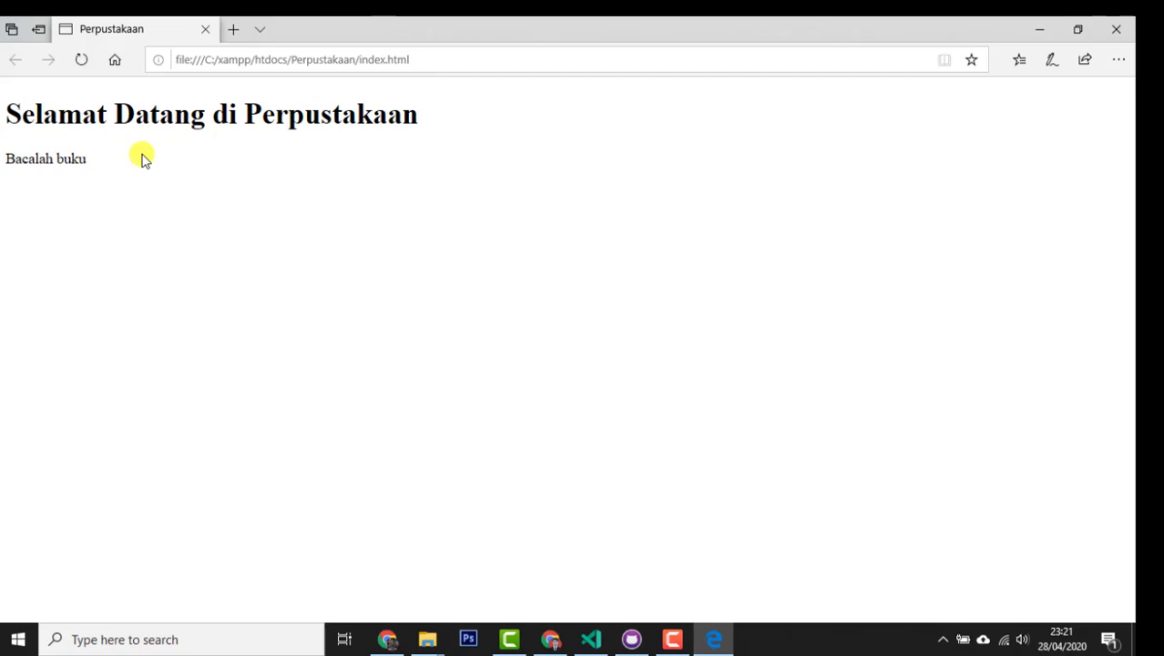
left_click(1116, 28)
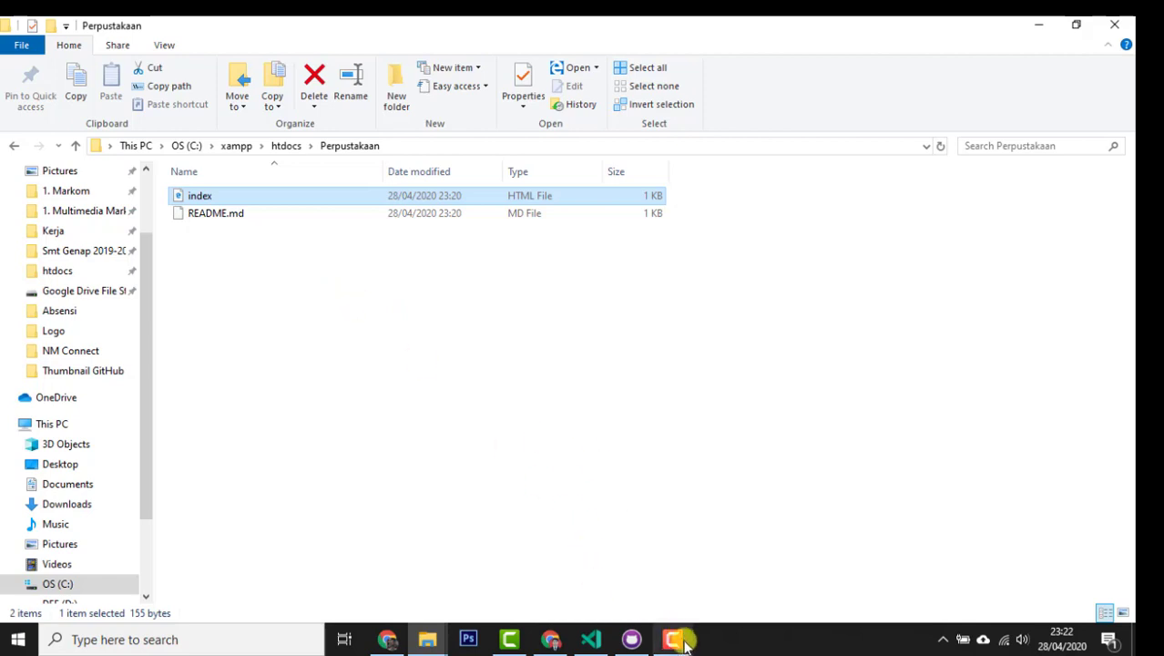
- Switch to GitHub Desktop and review the commit history and the open options for index.html in the latest commit
left_click(635, 639)
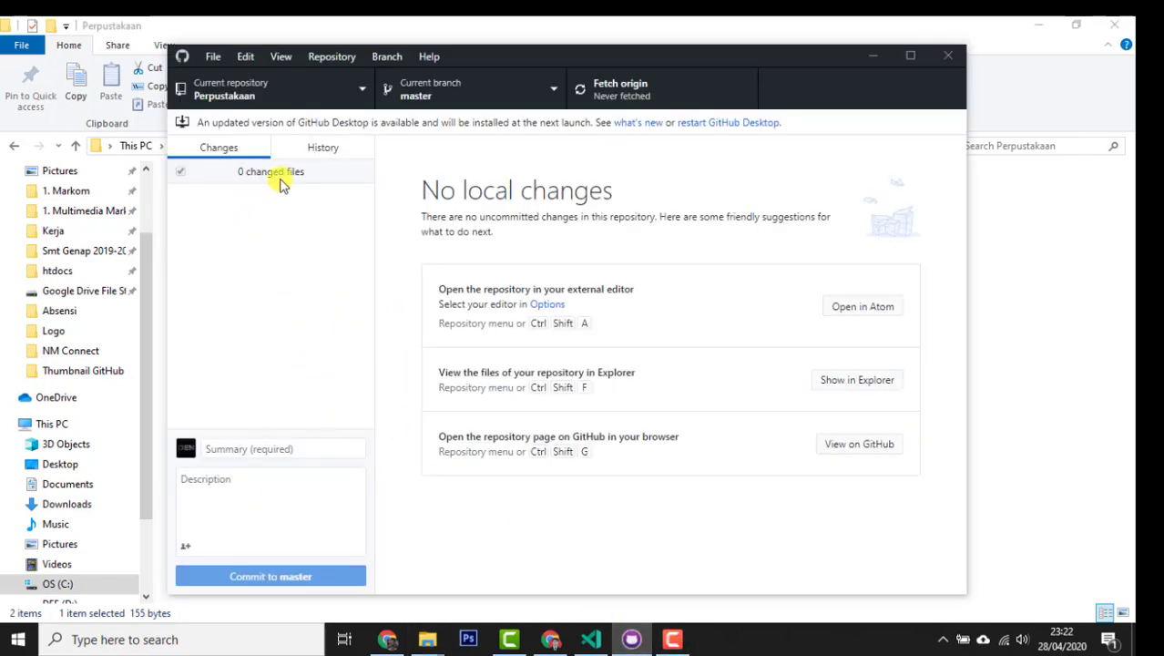
left_click(319, 149)
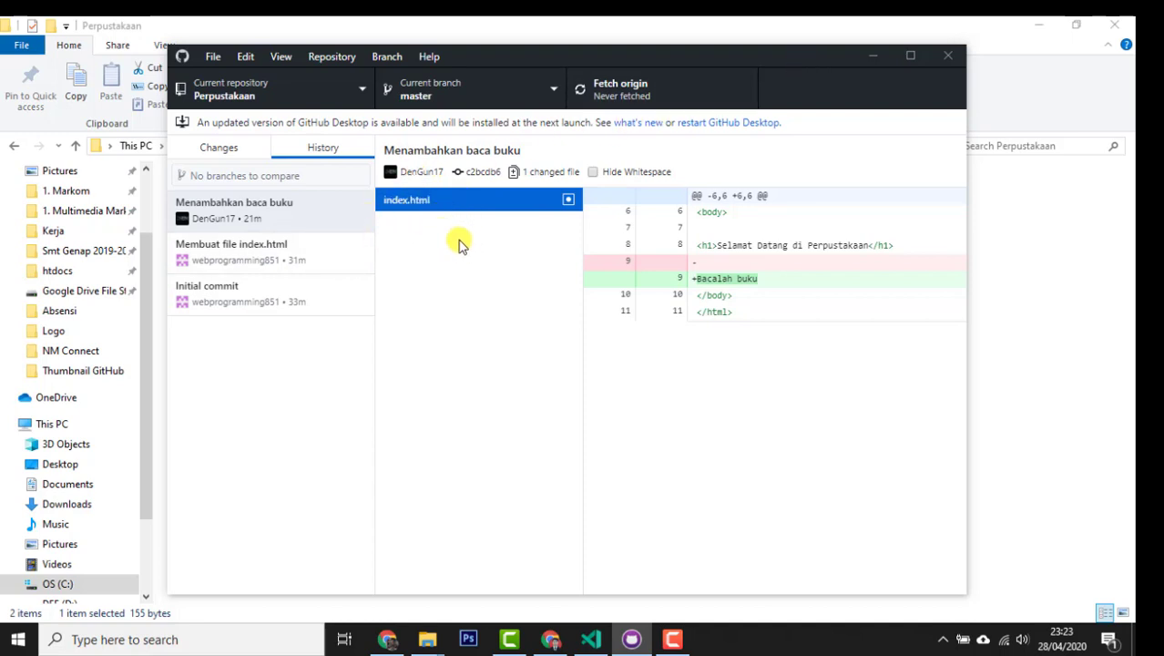
right_click(448, 207)
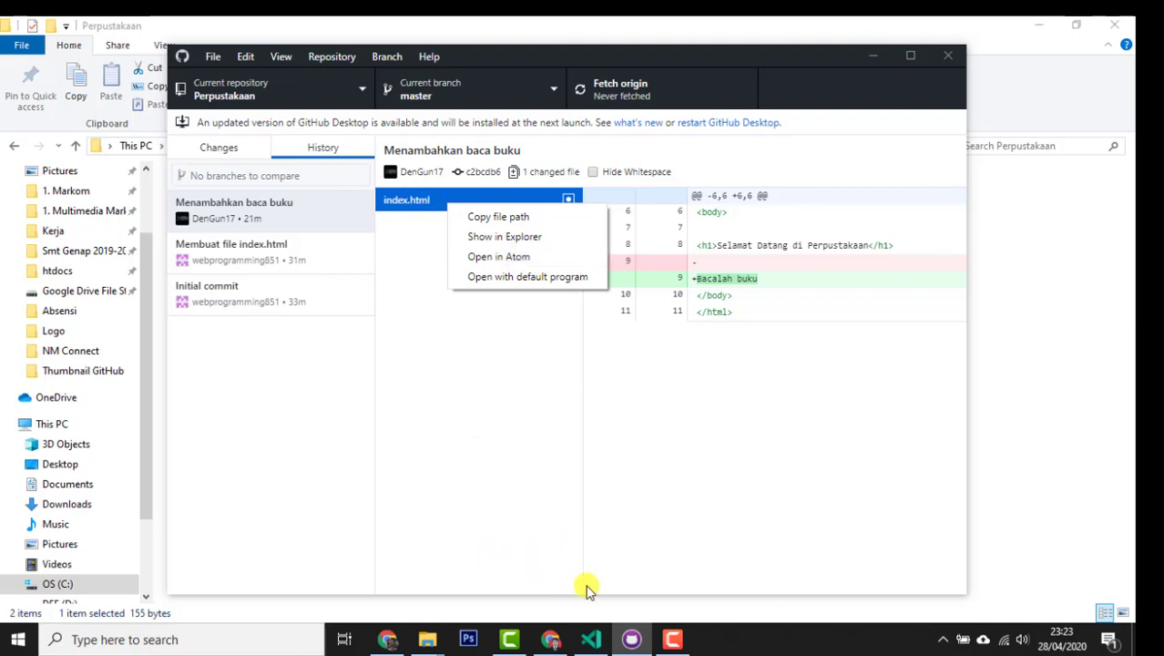
mouse_move(592, 638)
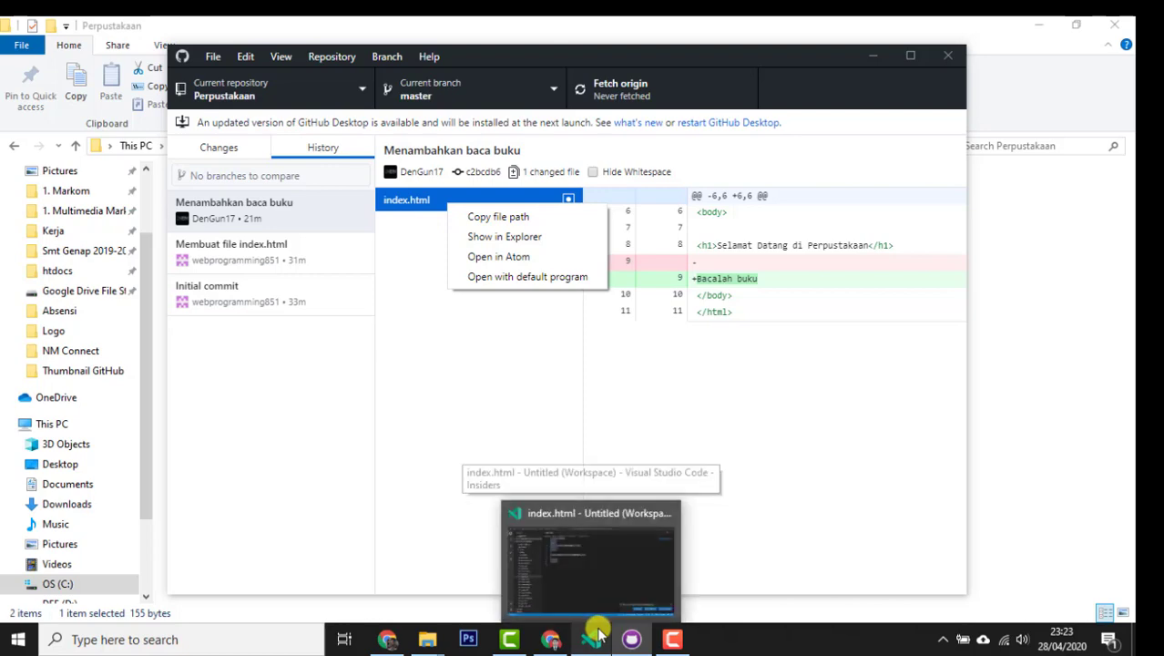
left_click(488, 341)
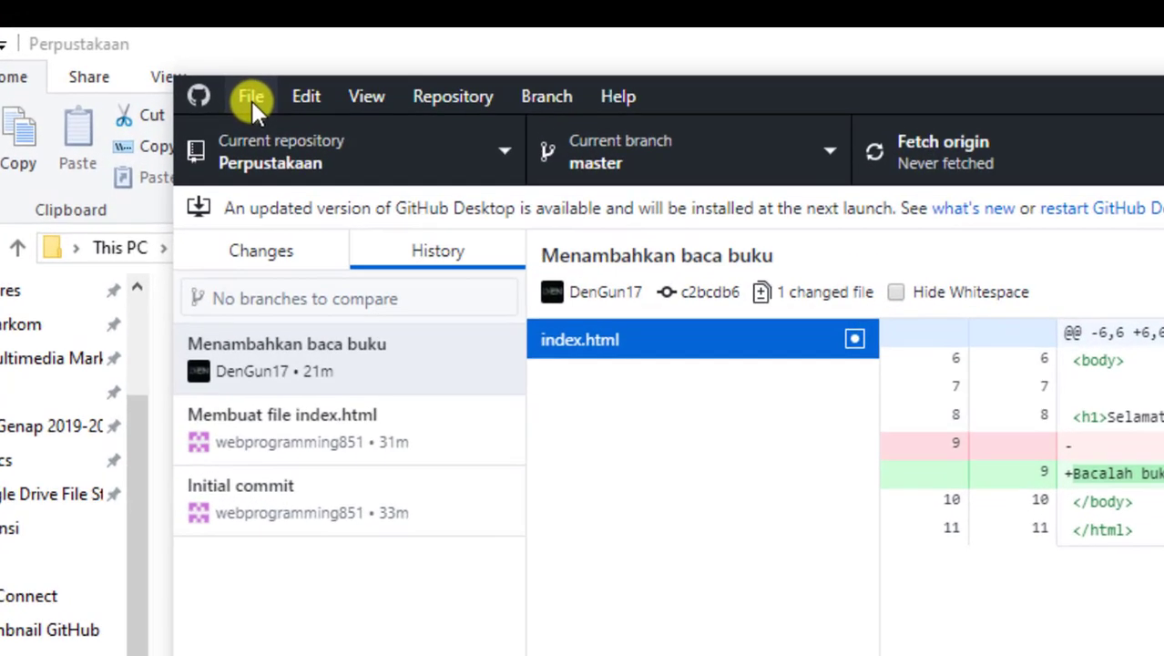
- Set the external editor to Visual Studio Code (Insiders) in the integration options and save
left_click(227, 72)
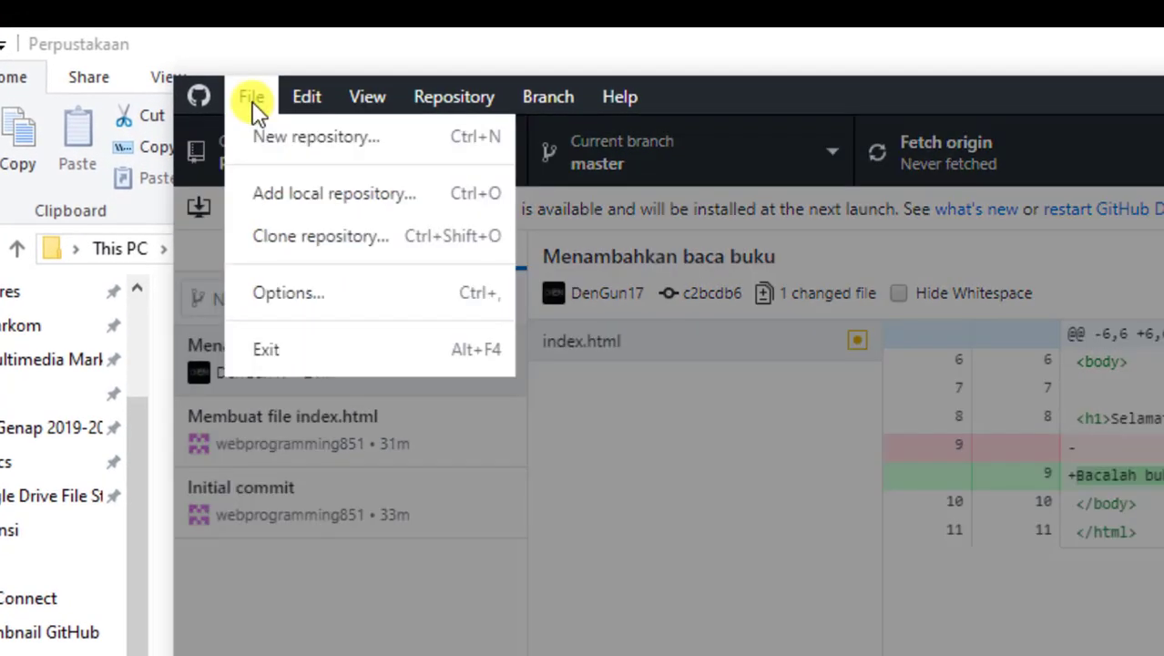
left_click(296, 300)
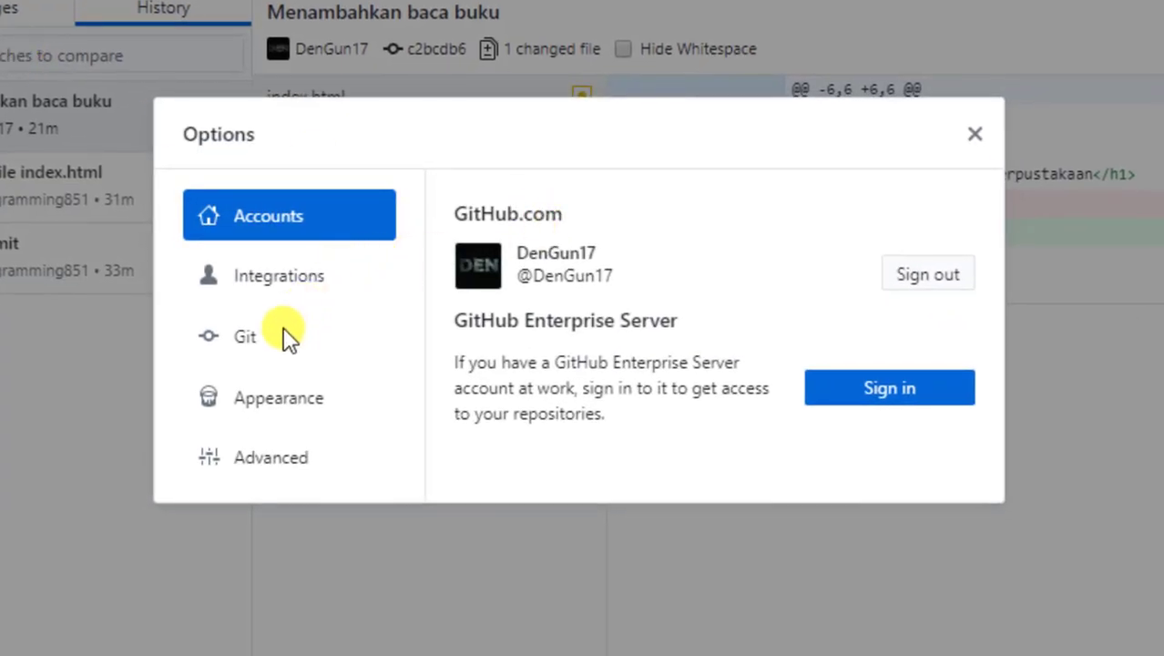
left_click(271, 285)
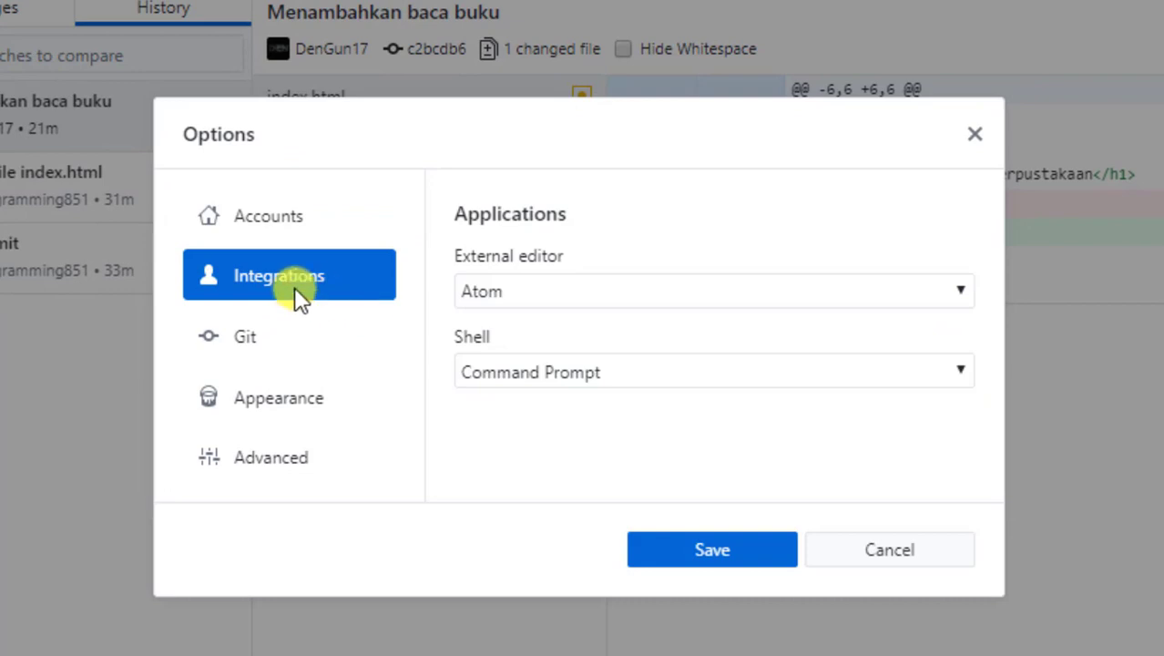
left_click(697, 288)
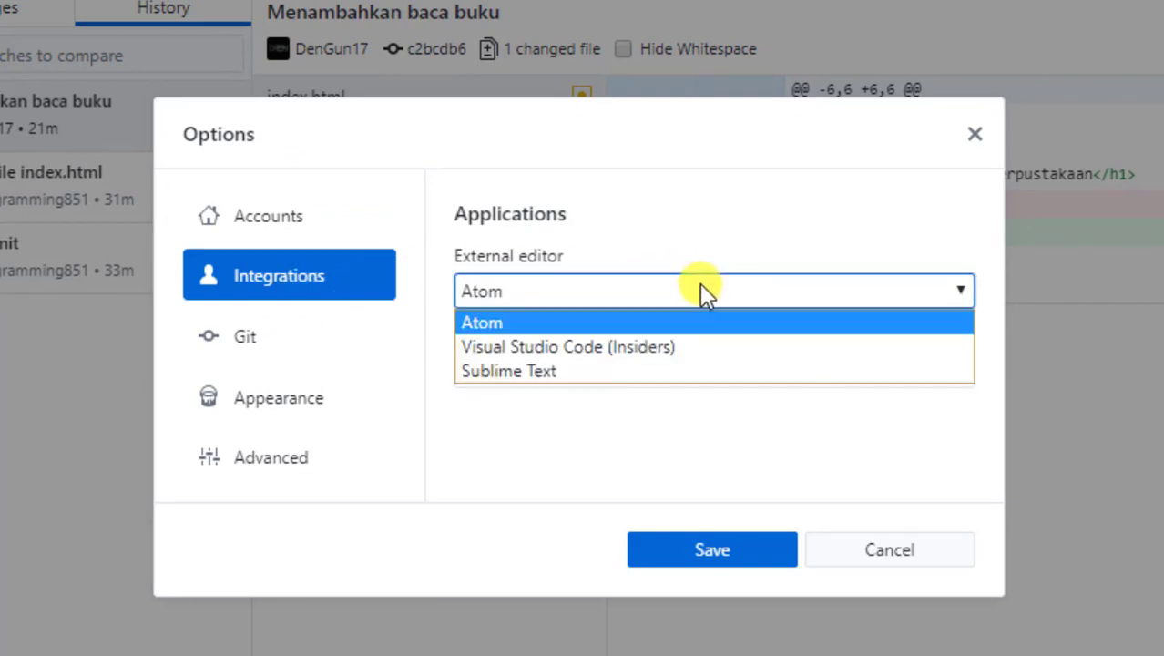
left_click(652, 352)
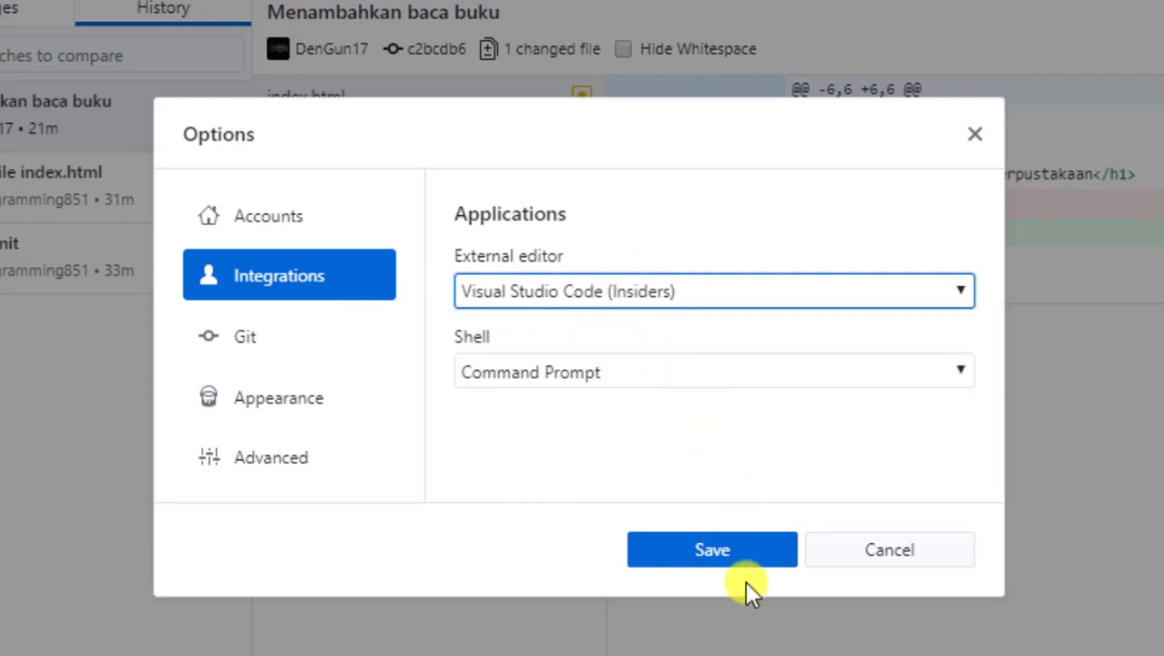
left_click(721, 545)
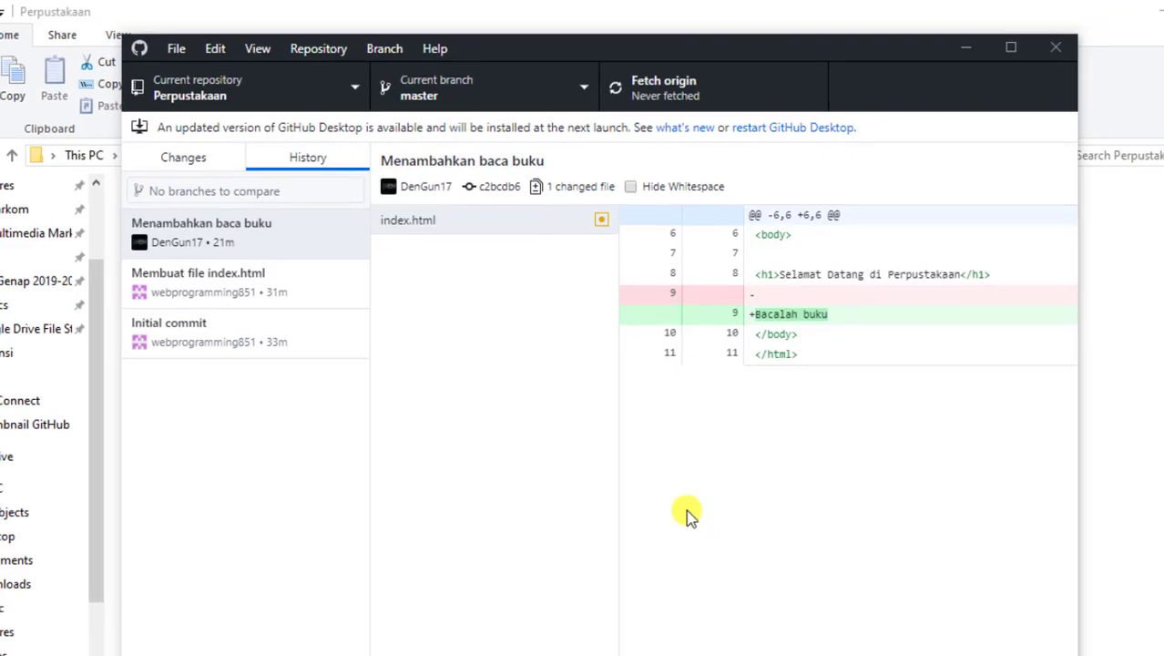
- Open the latest commit's index.html in Visual Studio Code (Insiders), and clear away the other index.html and the expanded pustaka-booking folder
left_click(523, 401)
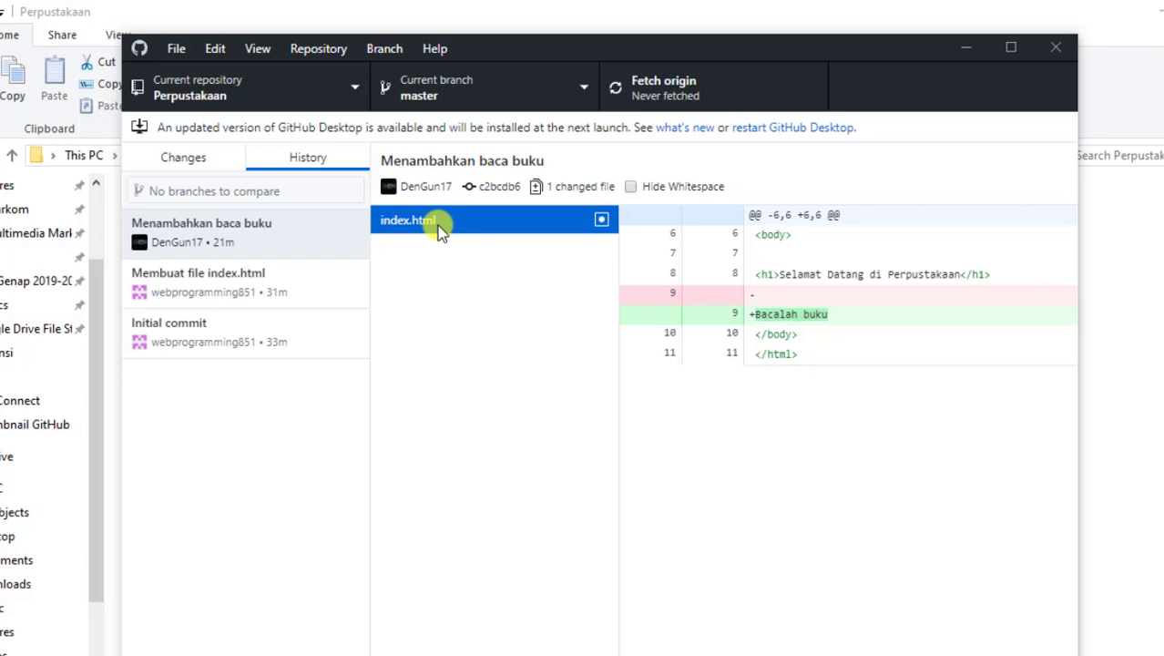
right_click(491, 221)
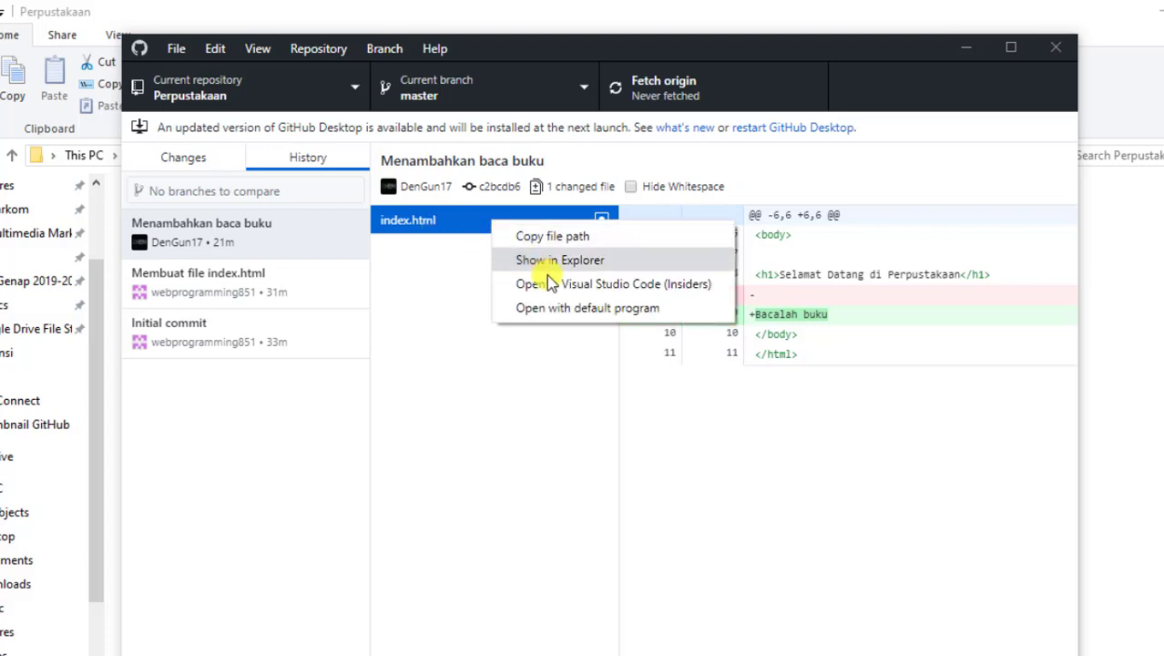
left_click(537, 283)
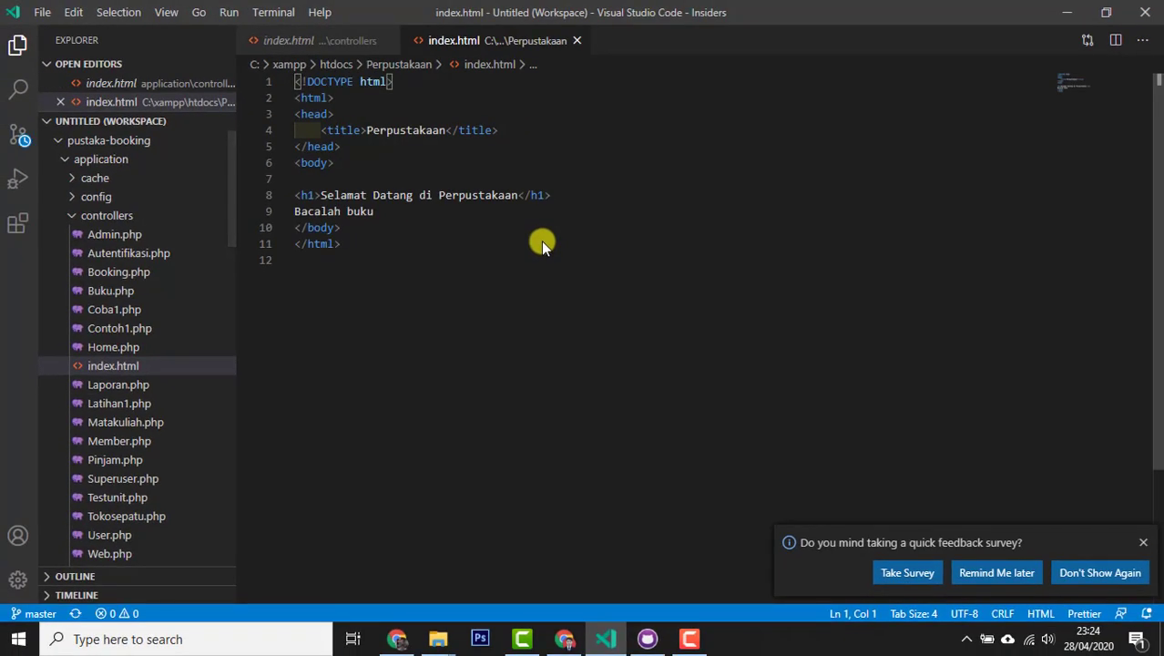
left_click(384, 41)
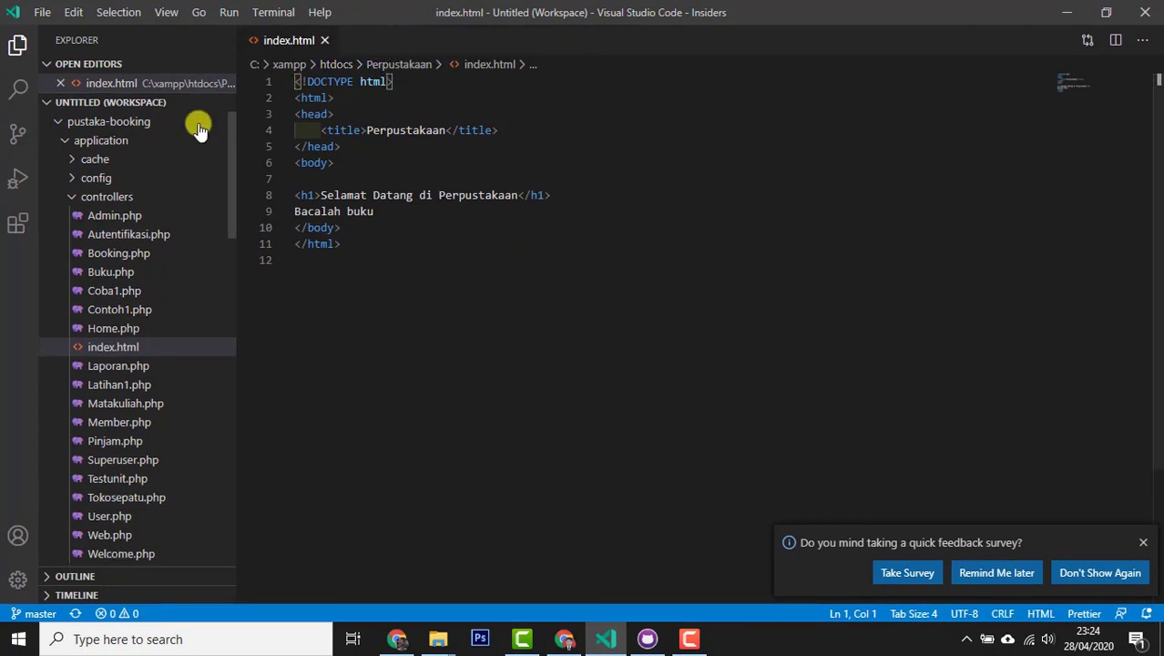
left_click(109, 128)
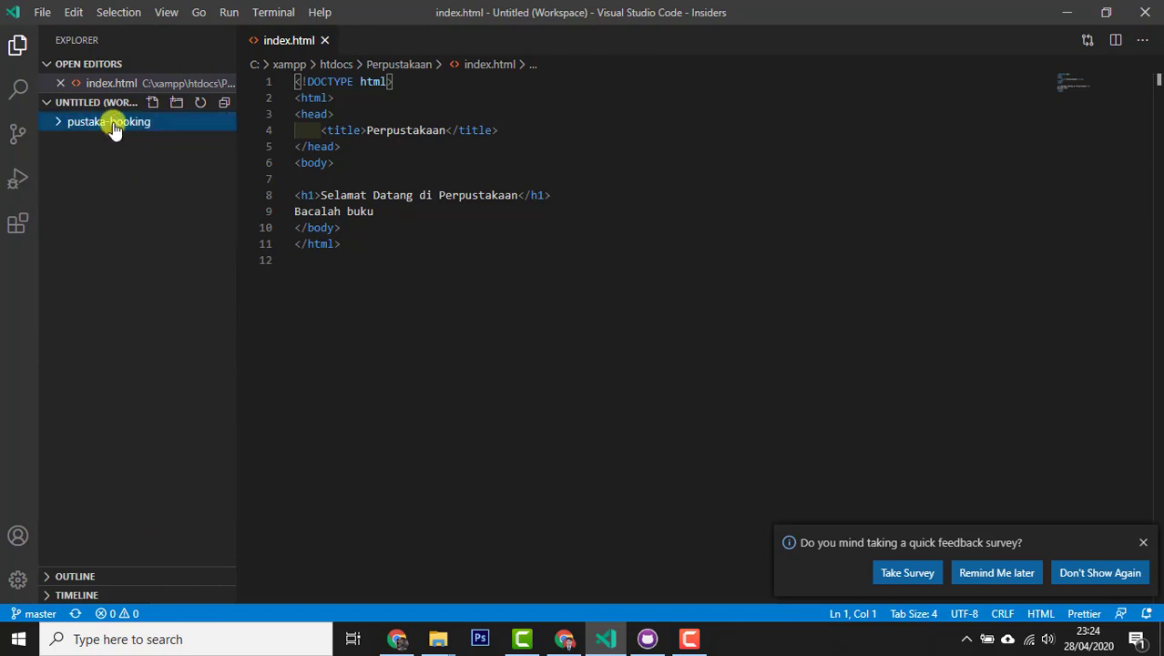
- Insert an empty h2 element in front of the text "Bacalah buku" on line 9 of index.html
left_click(326, 201)
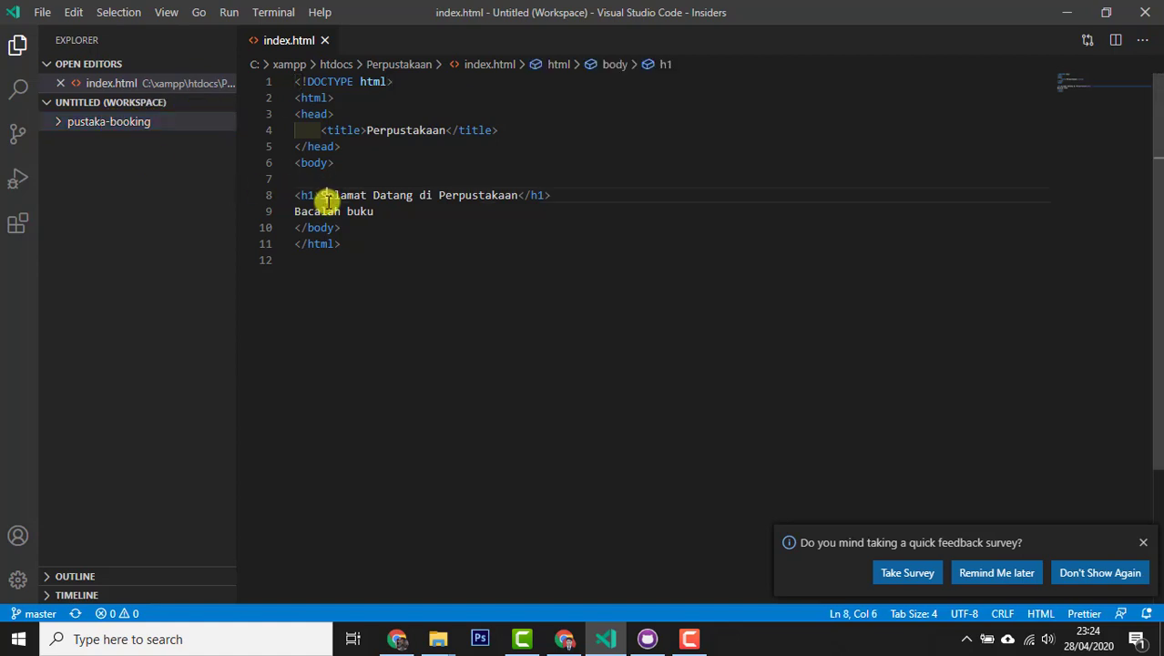
left_click(437, 215)
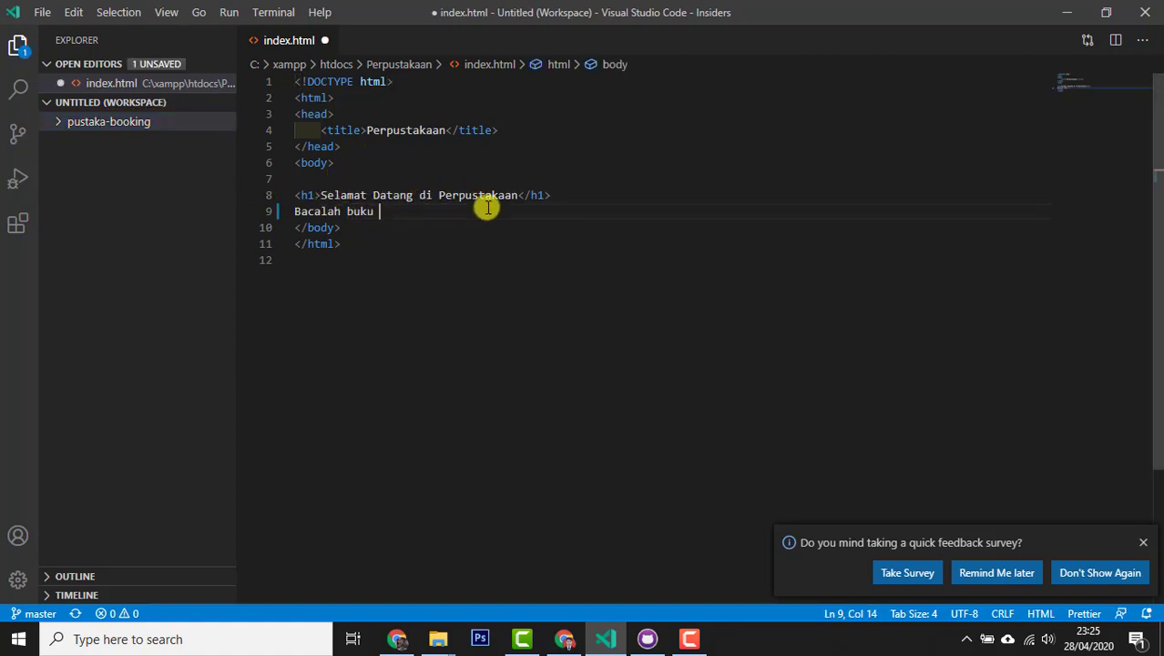
key("Home")
type("h2")
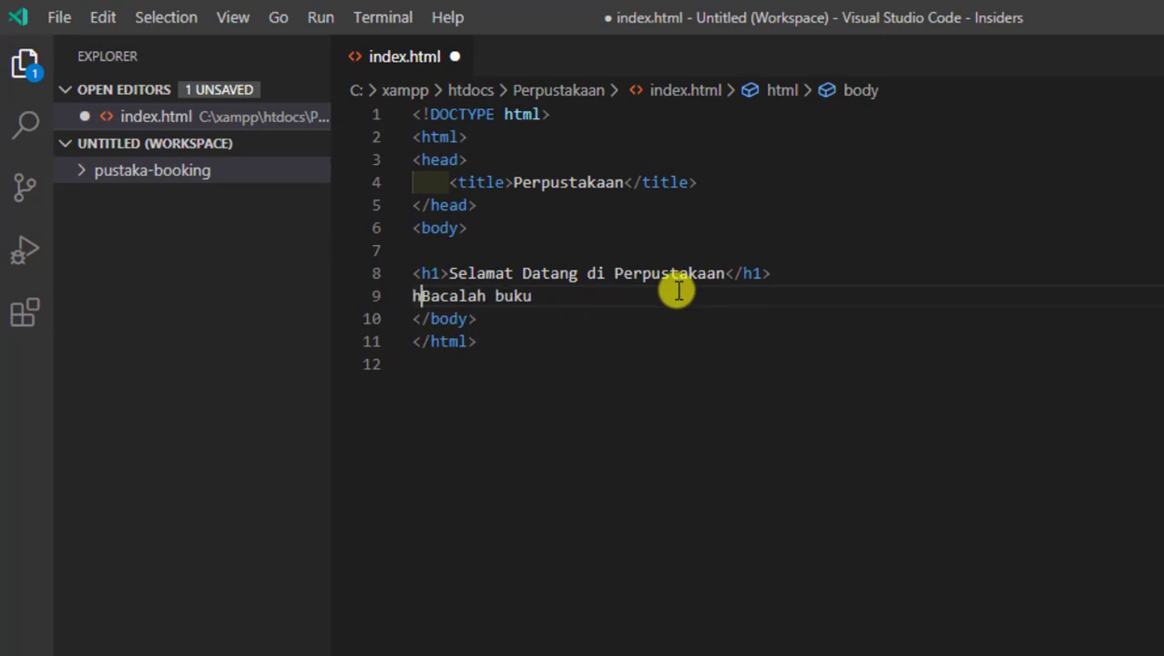
key("Tab")
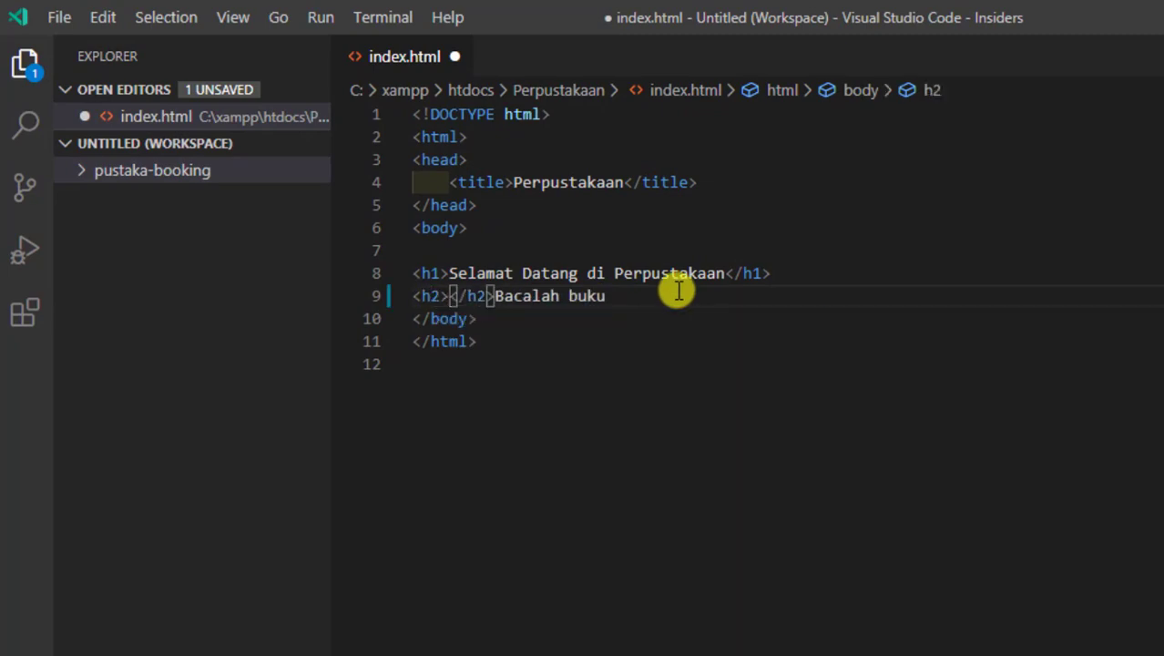
- Move the text "Bacalah buku" between the h2 tags and save index.html
key("ctrl+Right")
key("ctrl+Right")
key("ctrl+Right")
key("ctrl+Right")
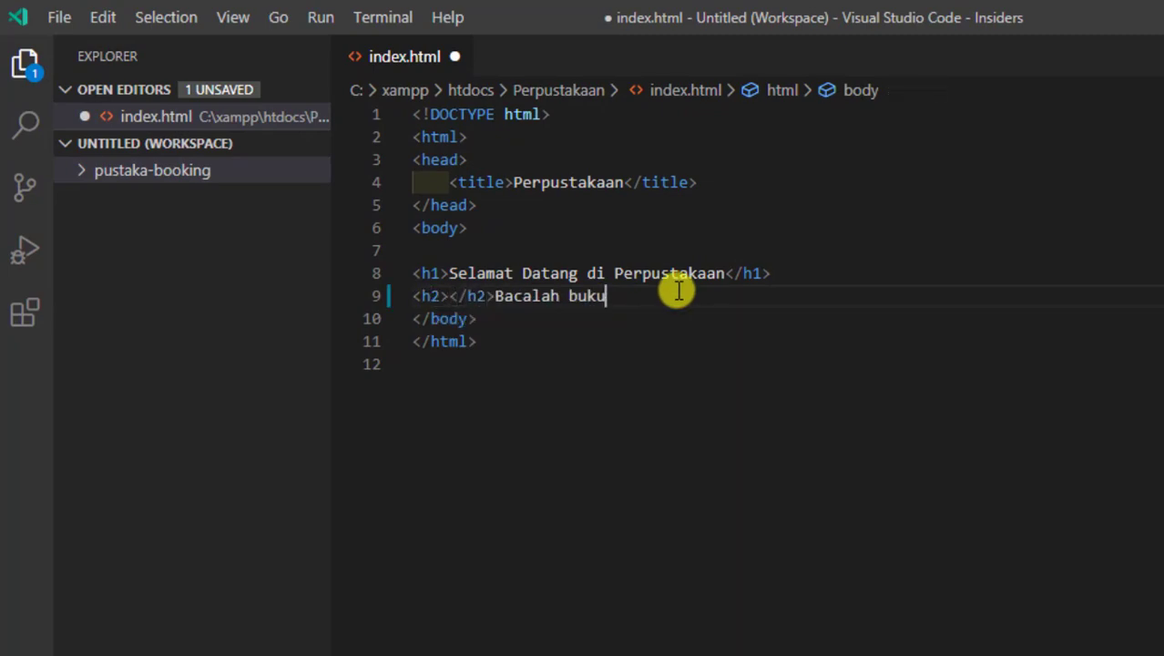
key("ctrl+shift+Left")
key("ctrl+shift+Left")
key("ctrl+x")
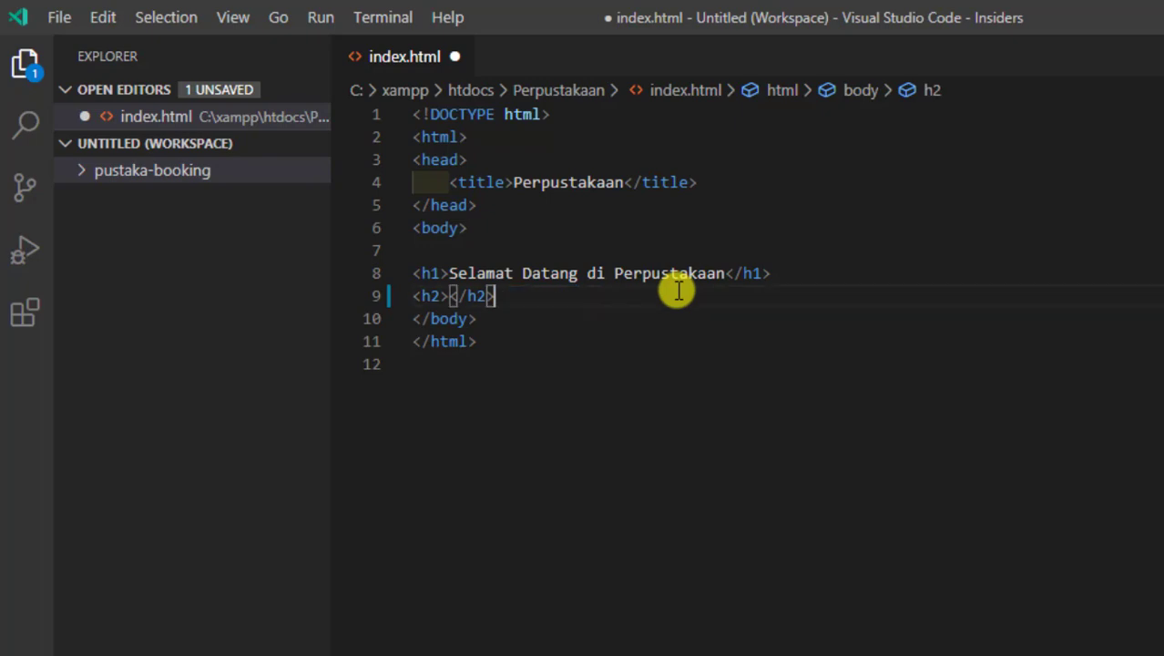
key("Left")
key("Left")
key("Left")
key("Left")
key("Left")
key("Right")
key("Right")
key("Right")
key("Right")
key("ctrl+v")
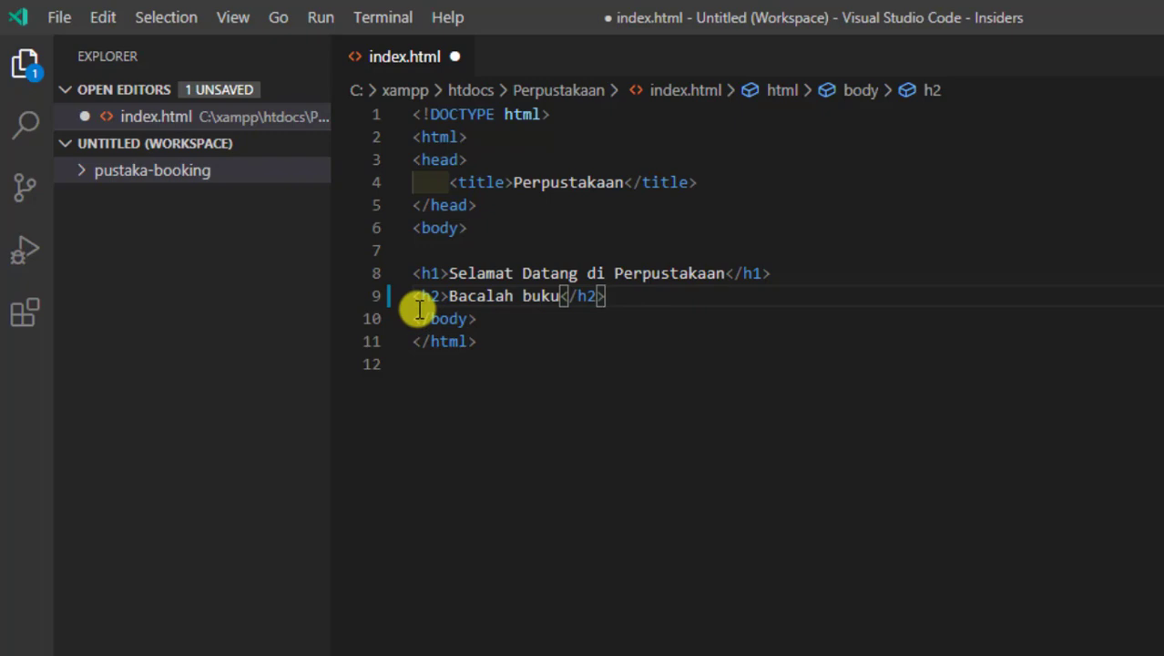
key("ctrl+s")
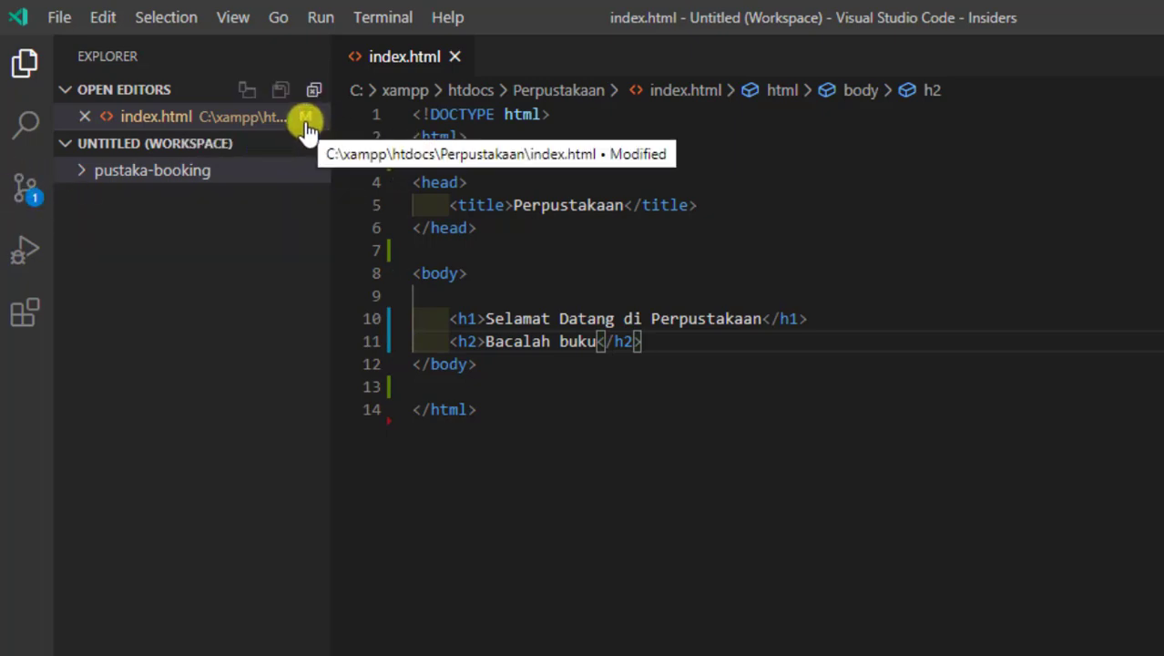
- Review the uncommitted index.html changes in the editor's source control view and in GitHub Desktop
left_click(25, 186)
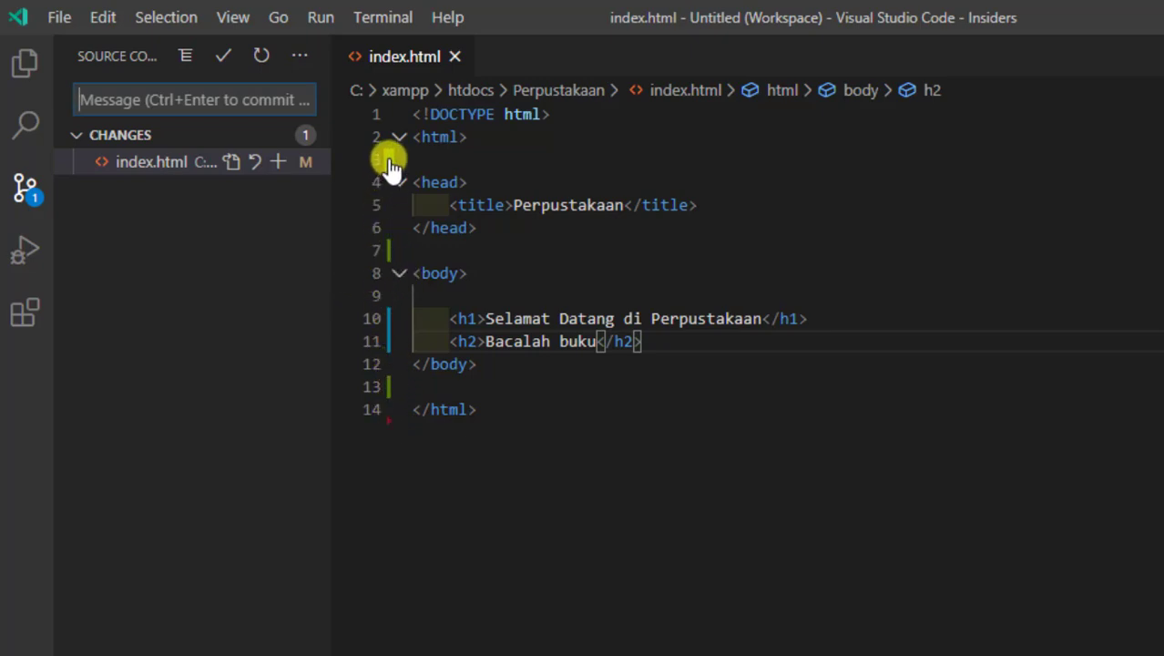
left_click(669, 339)
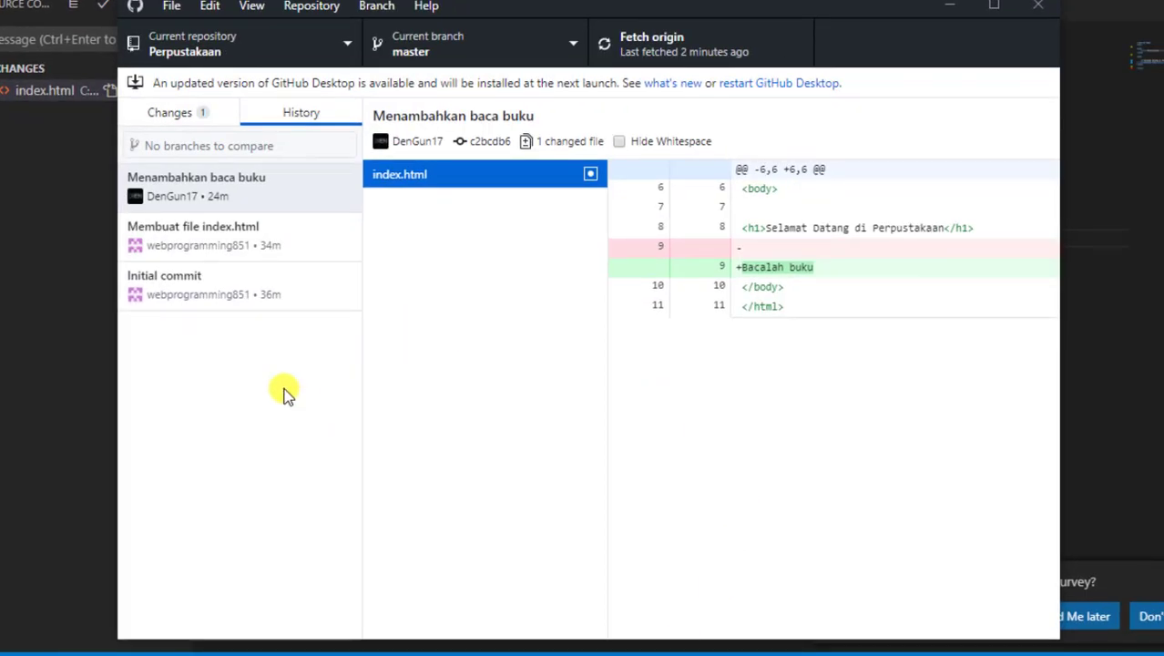
left_click(183, 117)
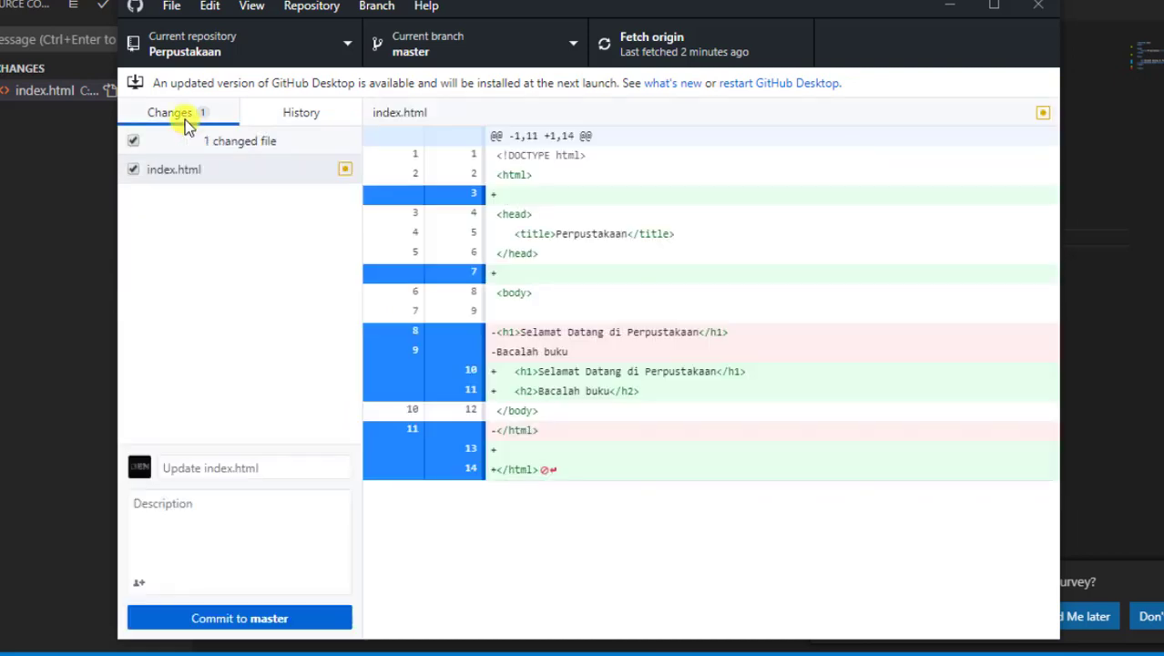
- Commit the index.html change to master with the summary "Menggunakan heading 2" and push it to origin
left_click(184, 173)
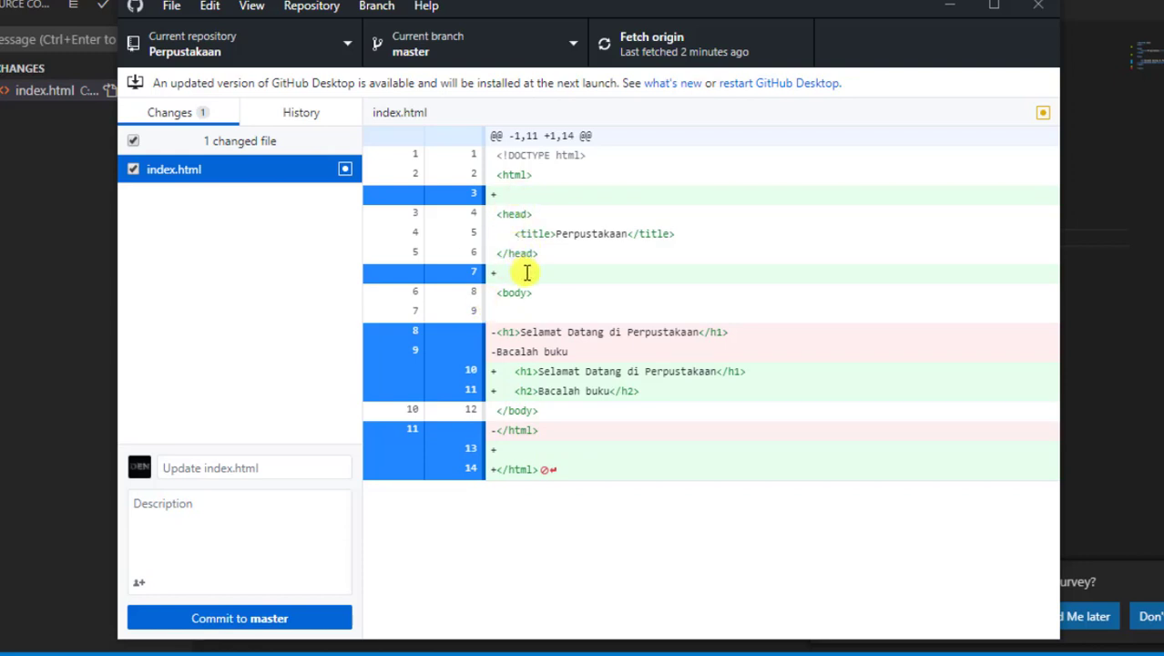
left_click(237, 470)
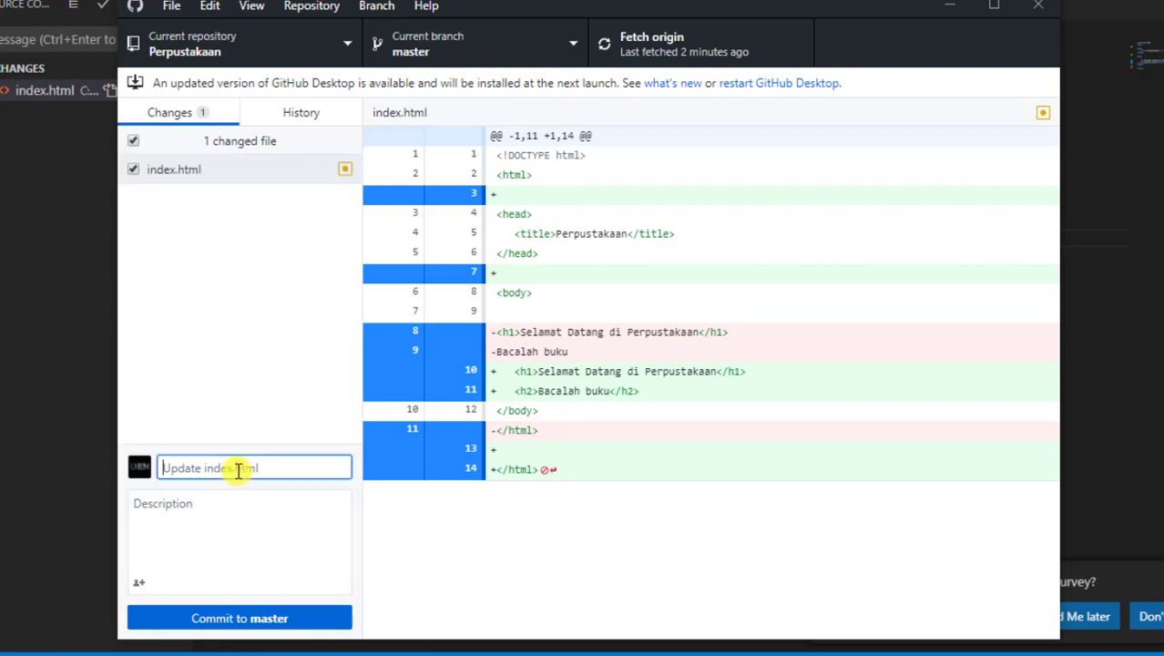
type("Menggunakan heading 2")
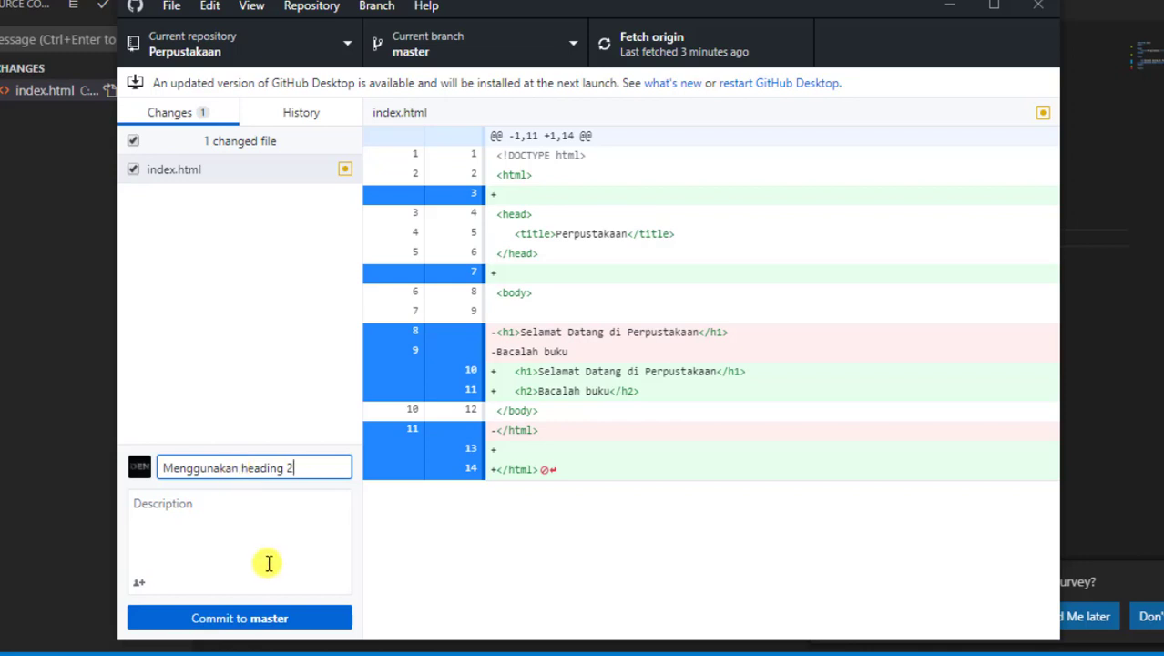
left_click(273, 617)
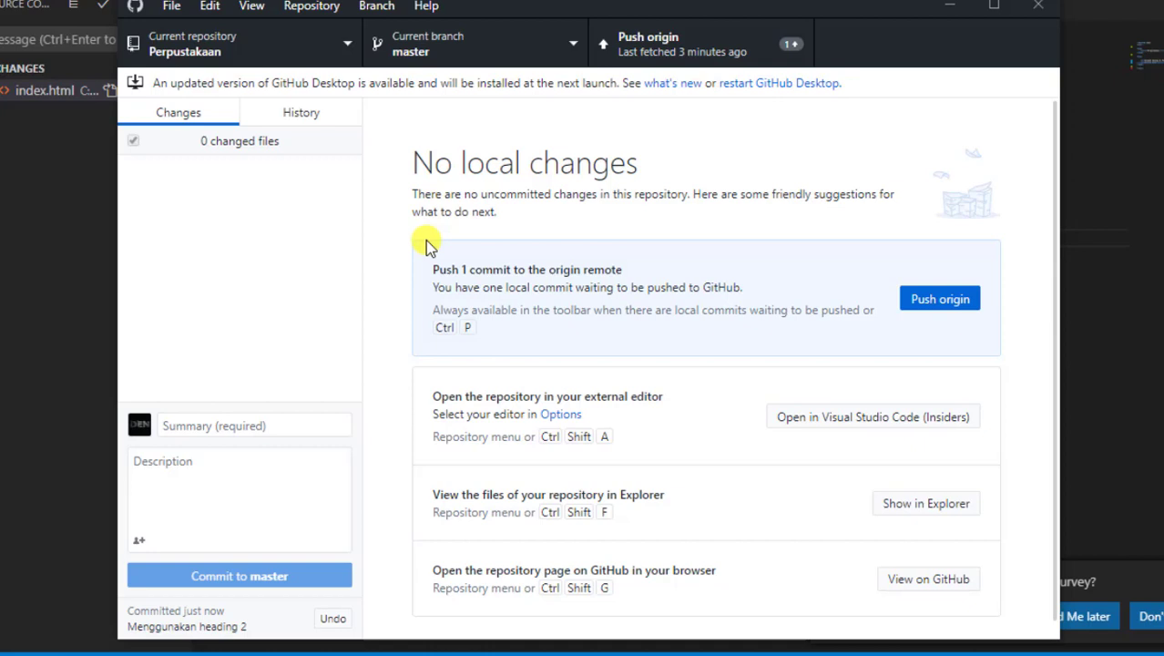
left_click(940, 300)
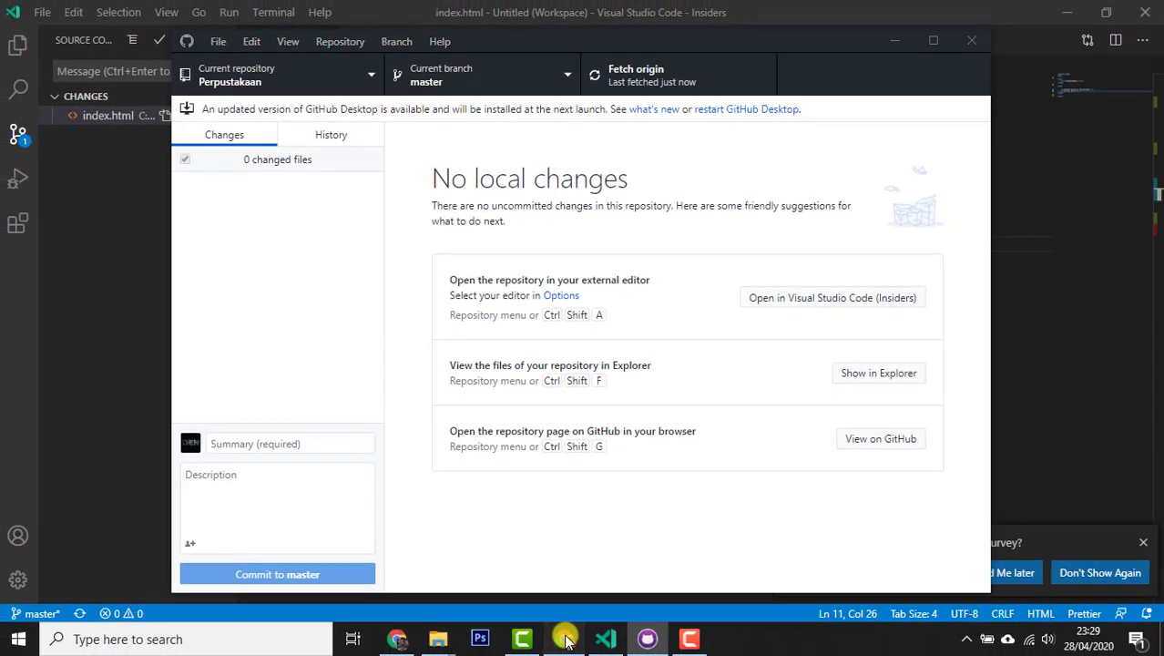
- Switch to the repository owner's Chrome window and check the signed-in account and the refreshed collaborator list under Manage access
left_click(565, 643)
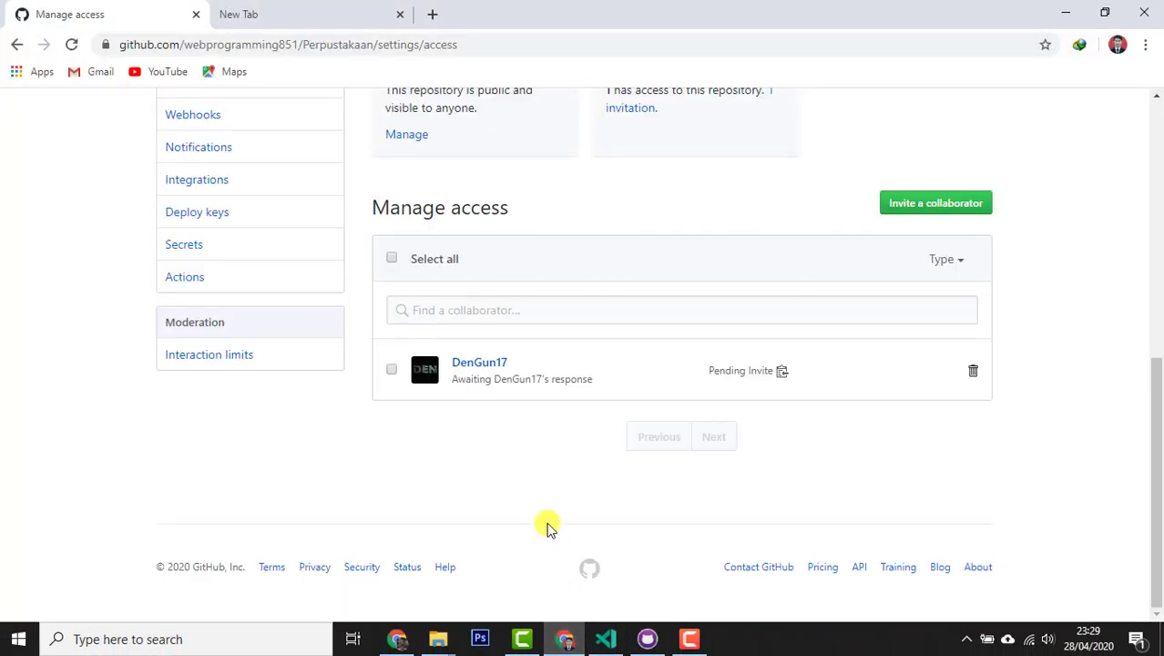
scroll(548, 526, "up", 6)
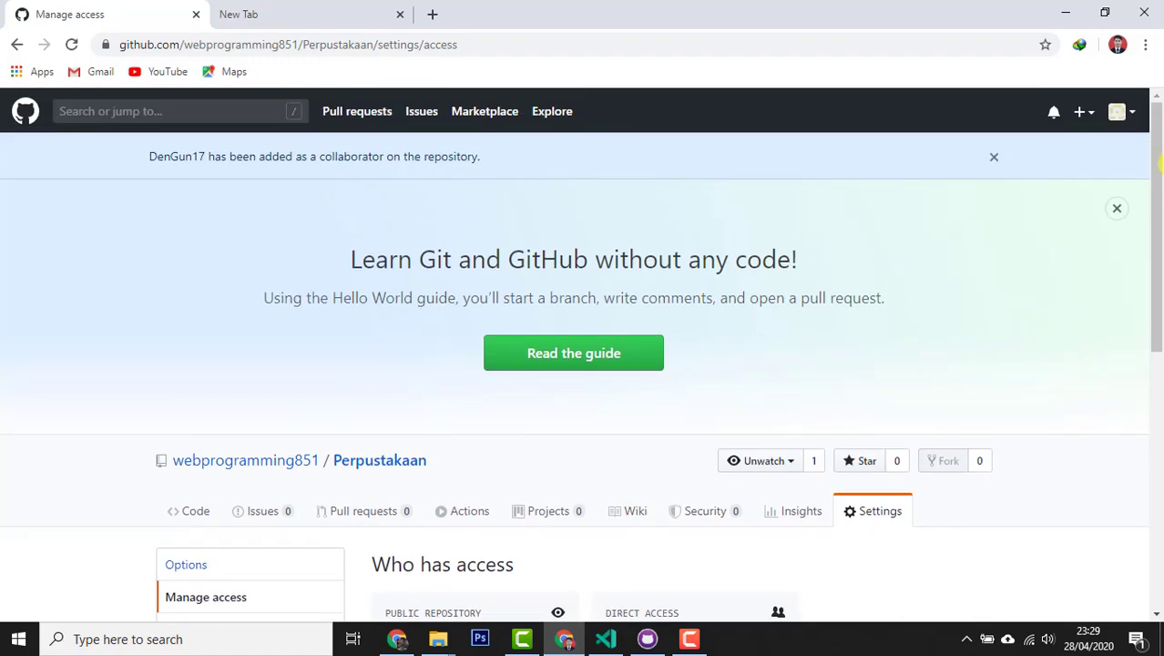
left_click(1119, 111)
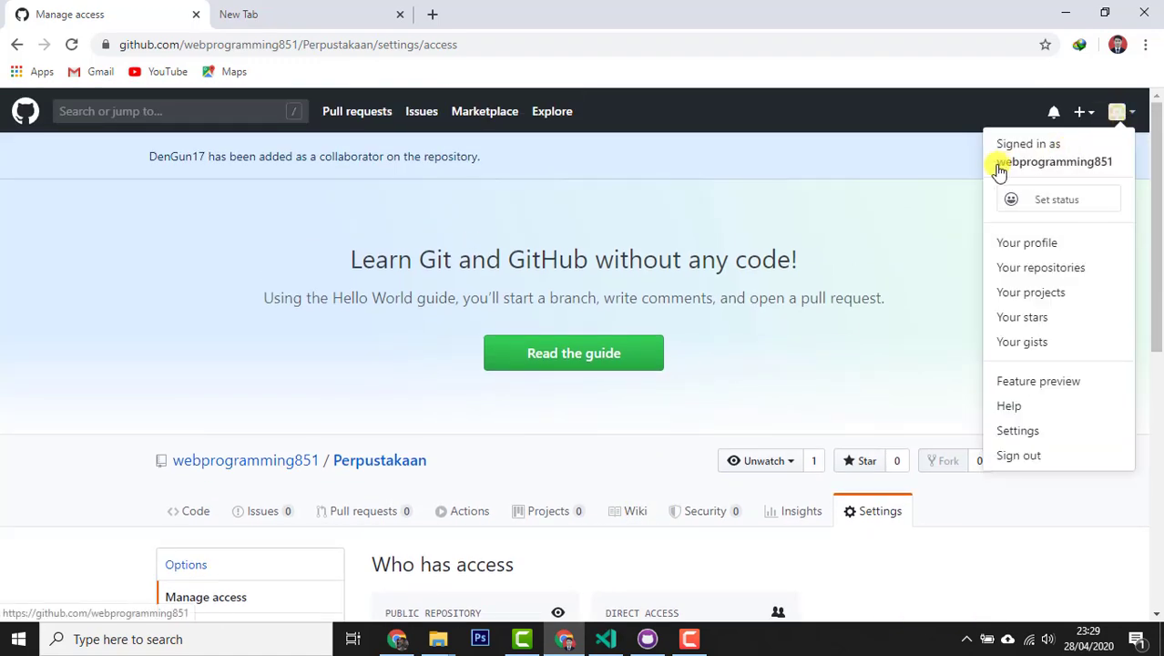
scroll(635, 380, "down", 4)
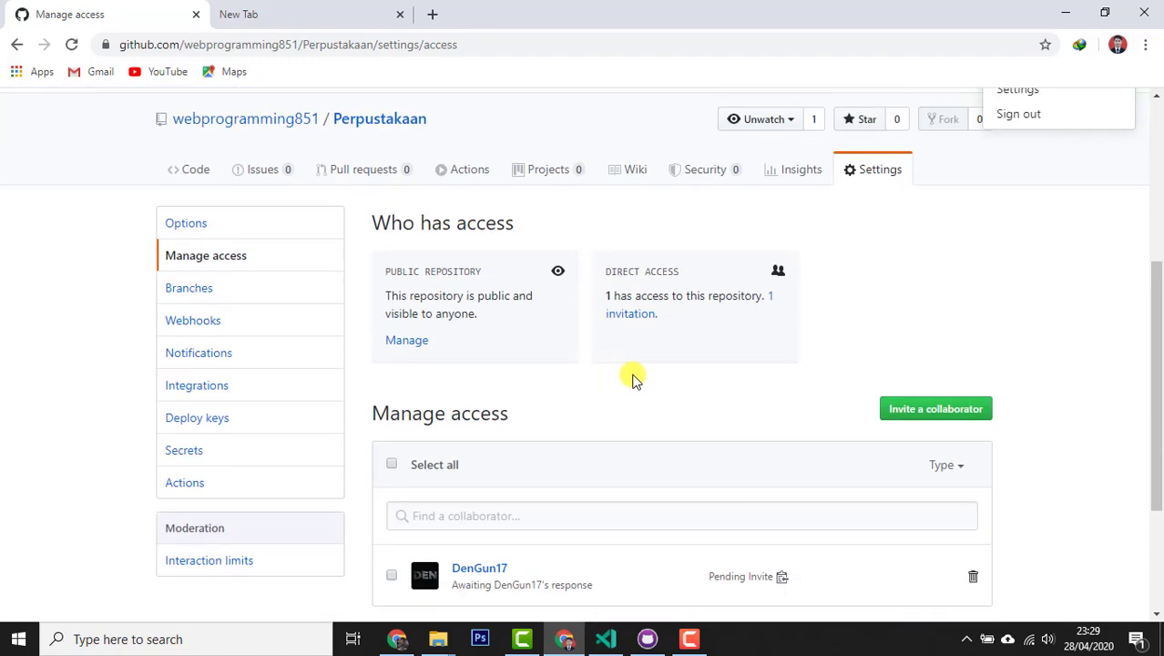
scroll(115, 260, "up", 4)
left_click(72, 44)
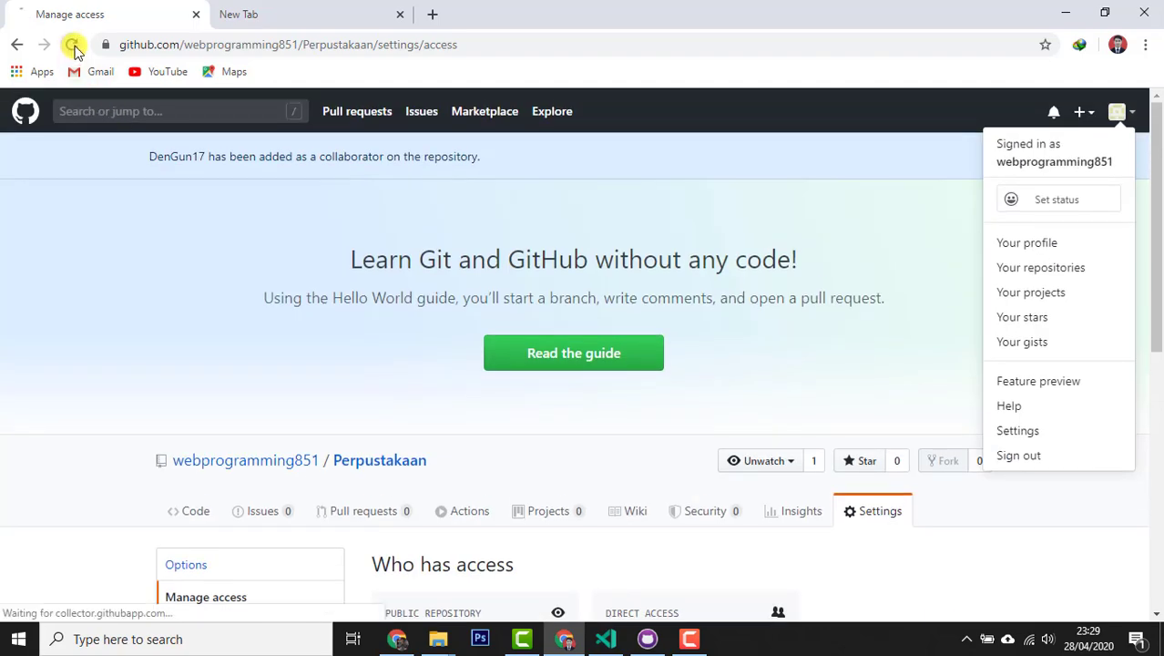
scroll(496, 351, "down", 5)
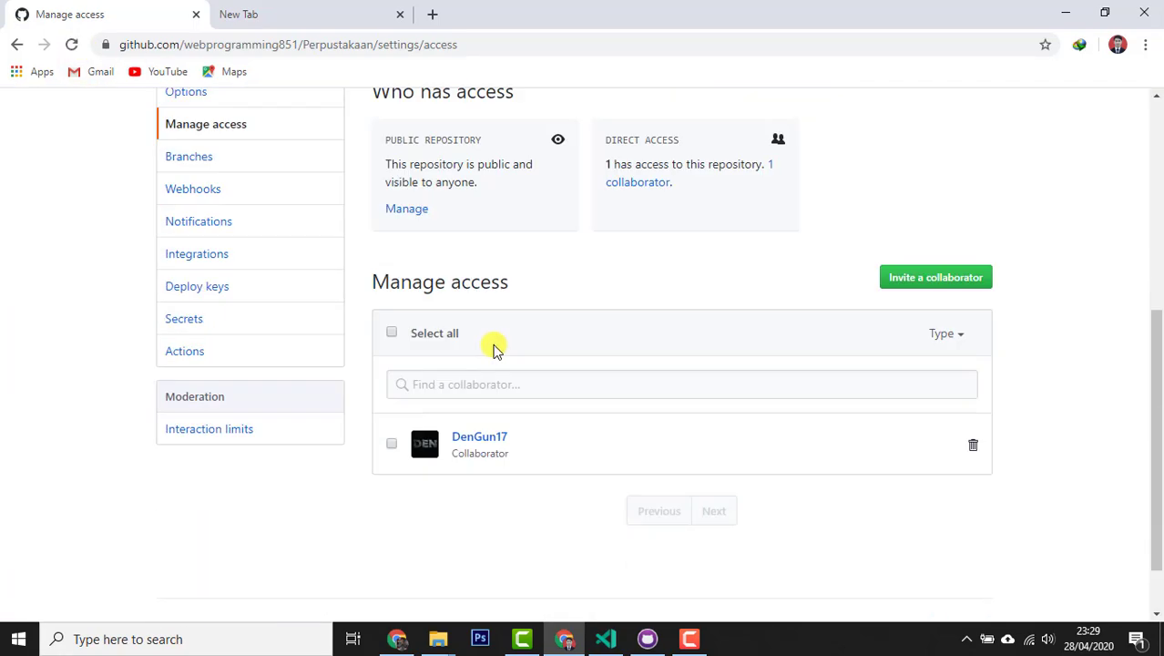
scroll(494, 346, "up", 4)
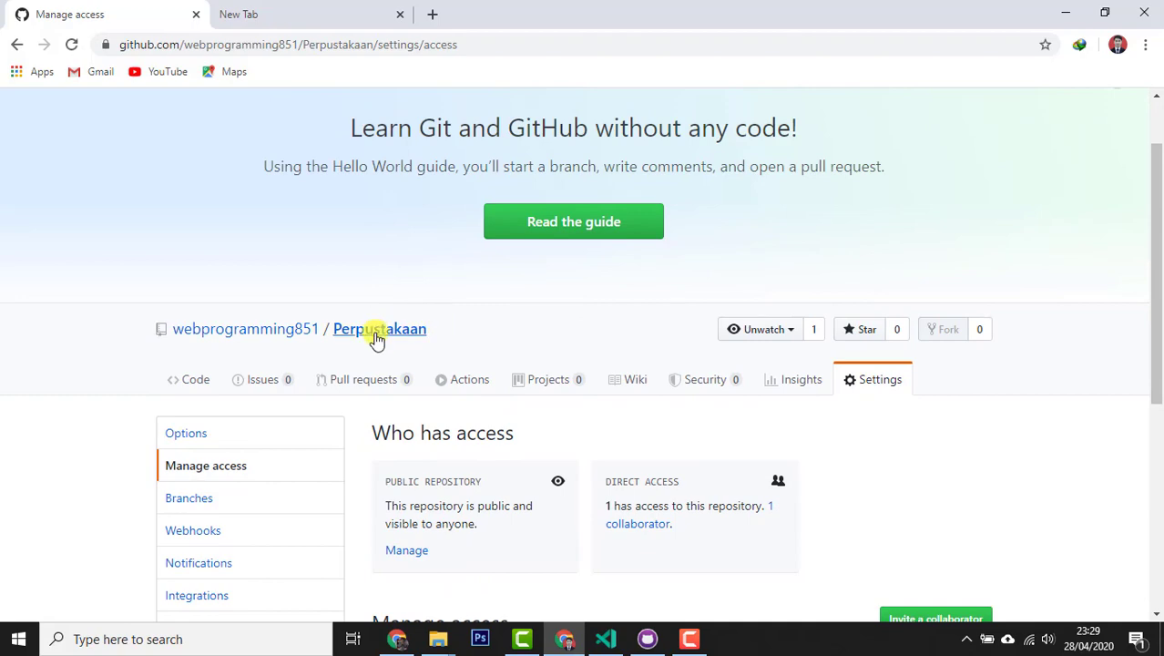
- Open the Perpustakaan repository's main page and review its file list and the master branch's commit history
left_click(377, 335)
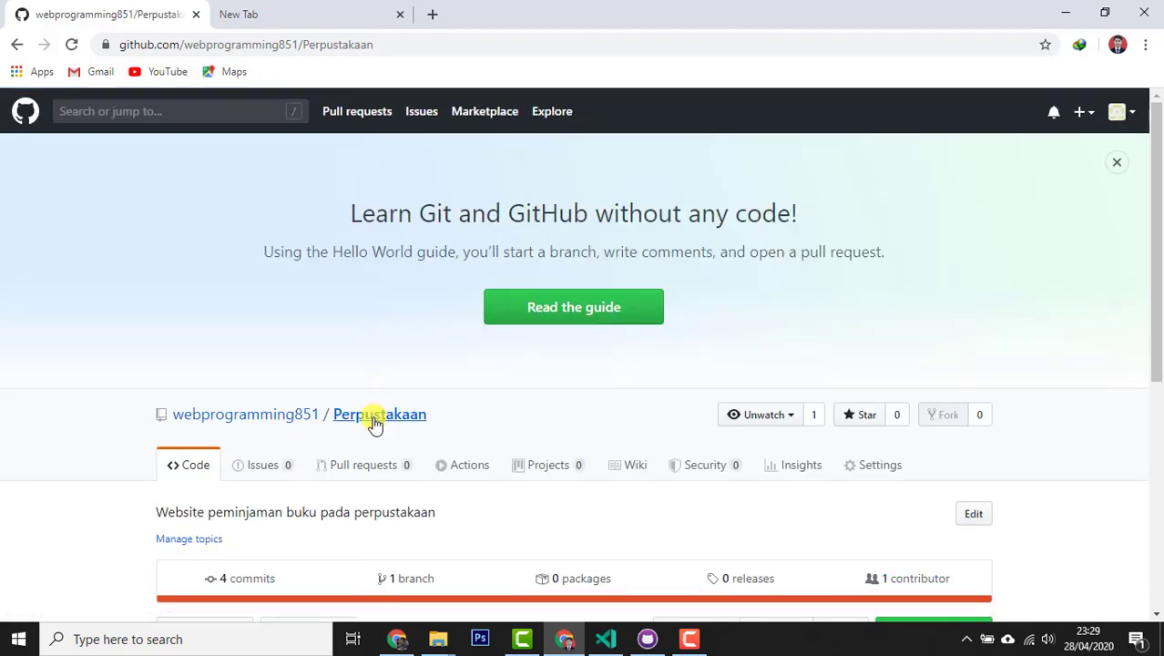
scroll(375, 418, "down", 2)
scroll(476, 365, "down", 3)
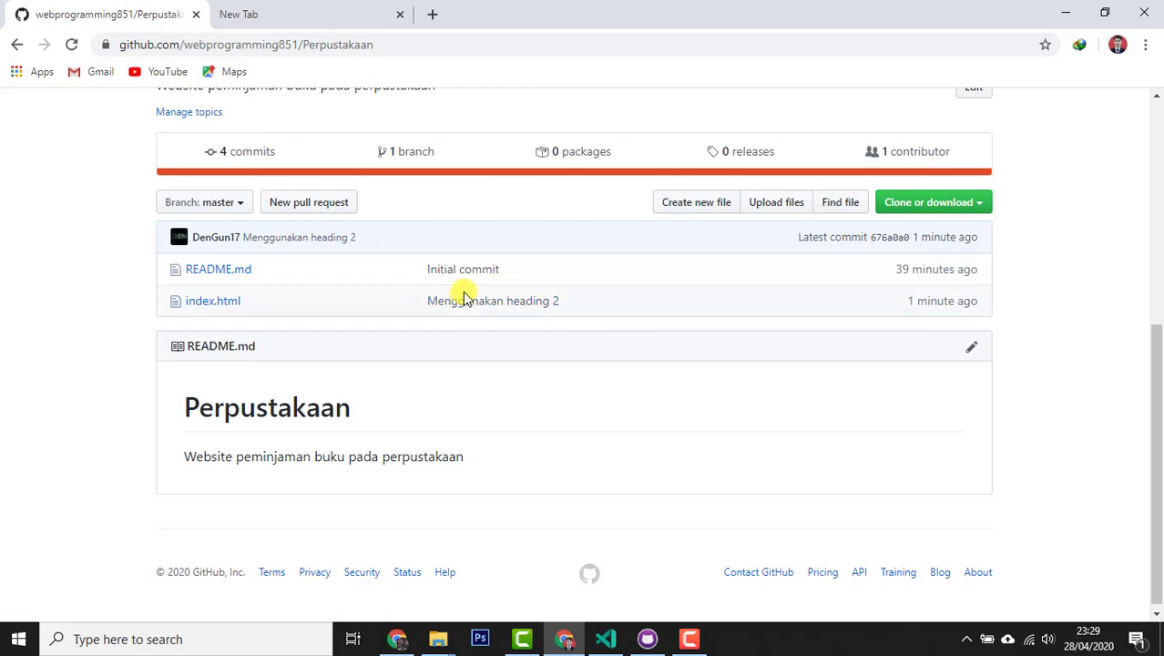
scroll(462, 319, "up", 1)
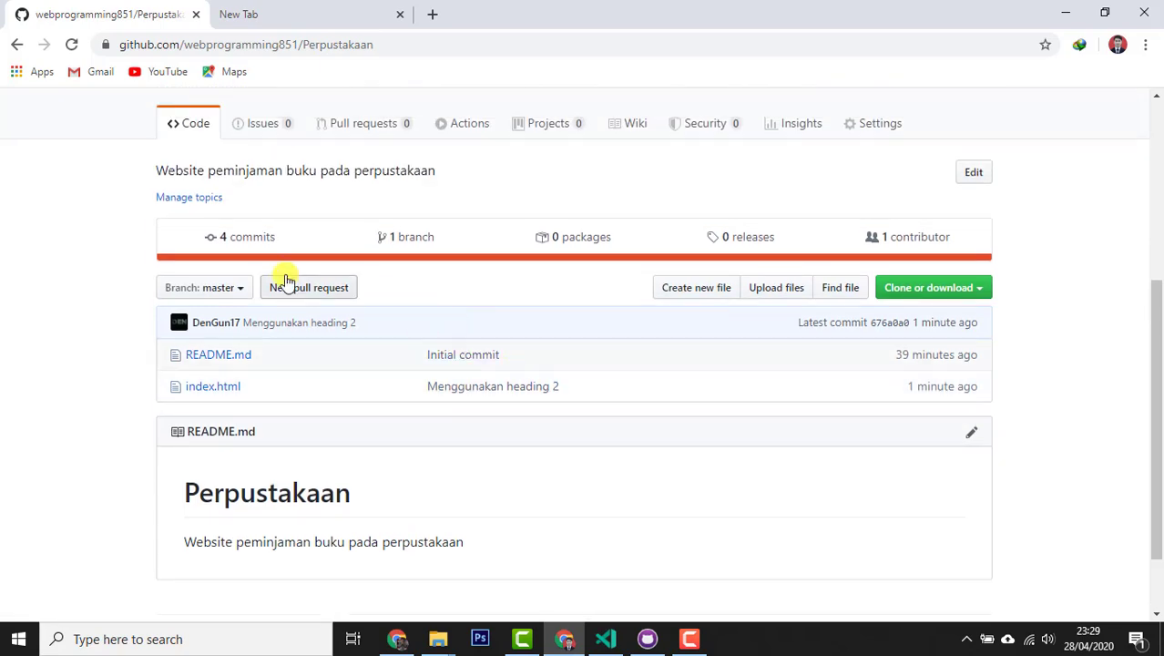
left_click(252, 239)
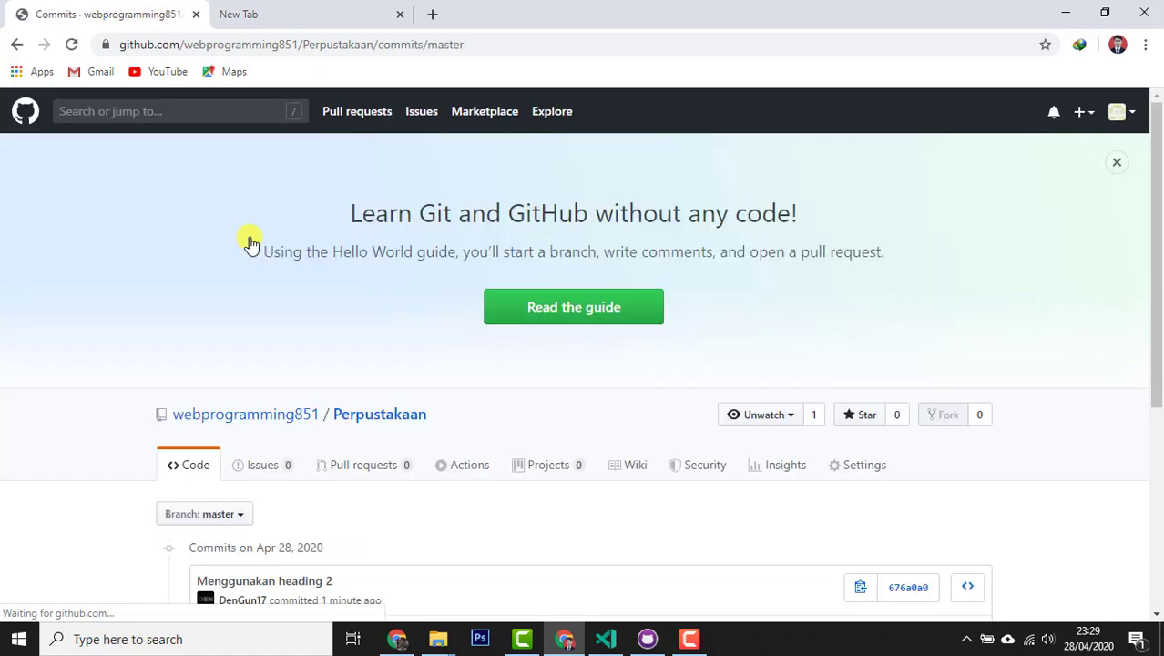
scroll(379, 351, "down", 4)
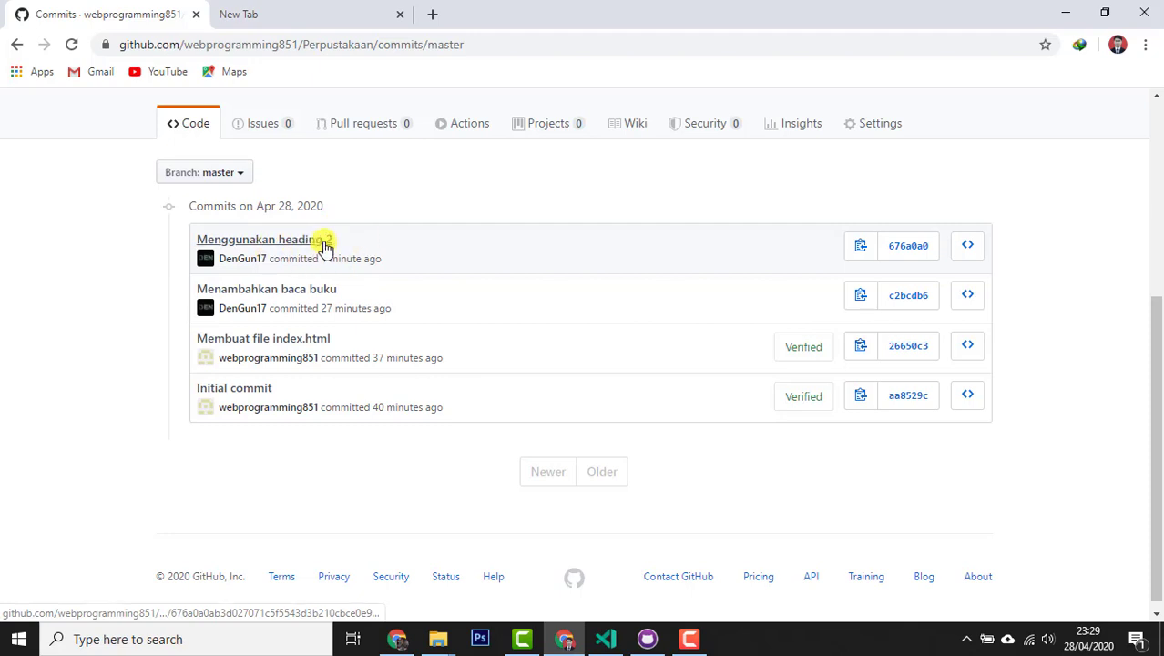
scroll(326, 246, "up", 1)
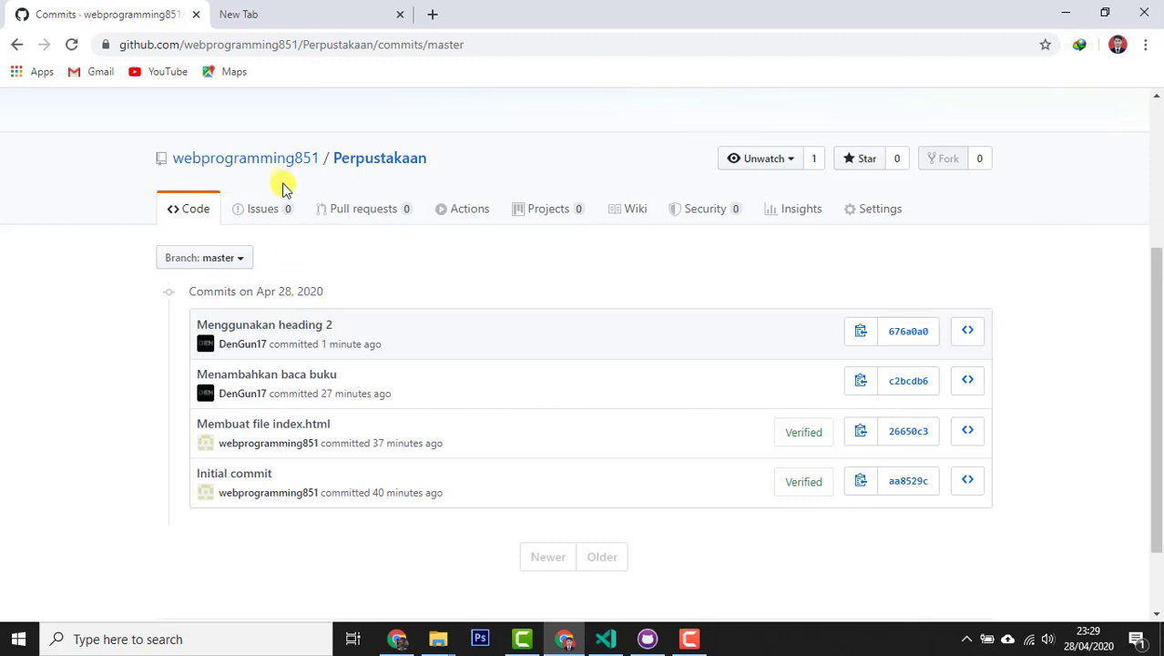
- Return to the Perpustakaan repository's main page and open index.html to examine its pushed code on the master branch
left_click(368, 157)
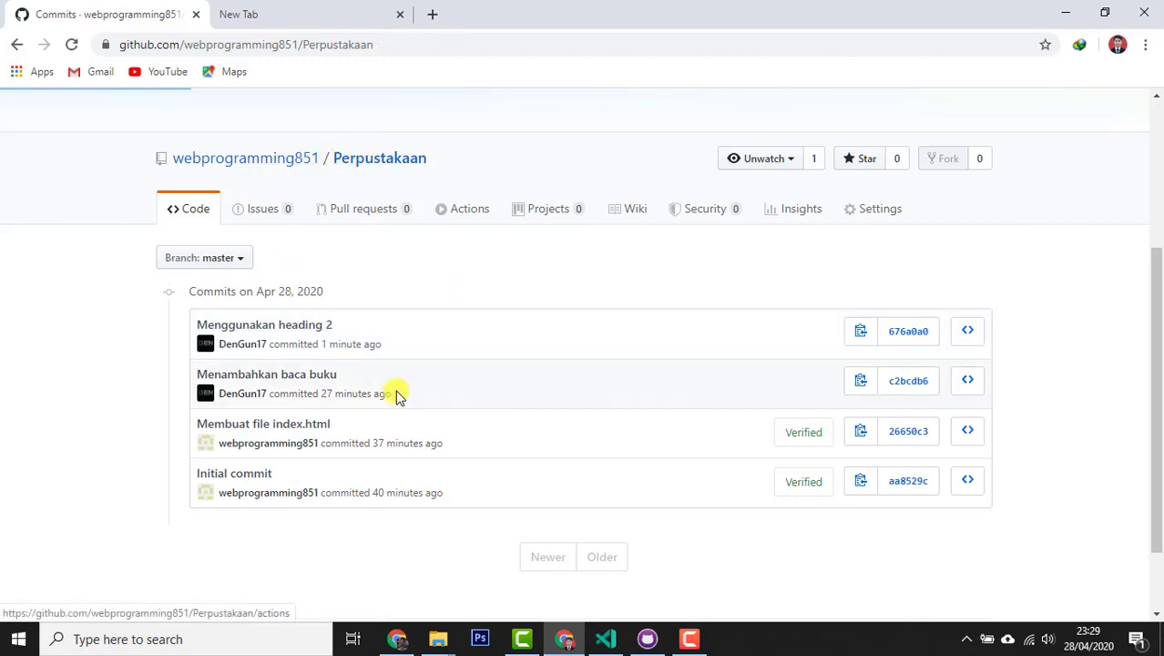
scroll(390, 395, "down", 4)
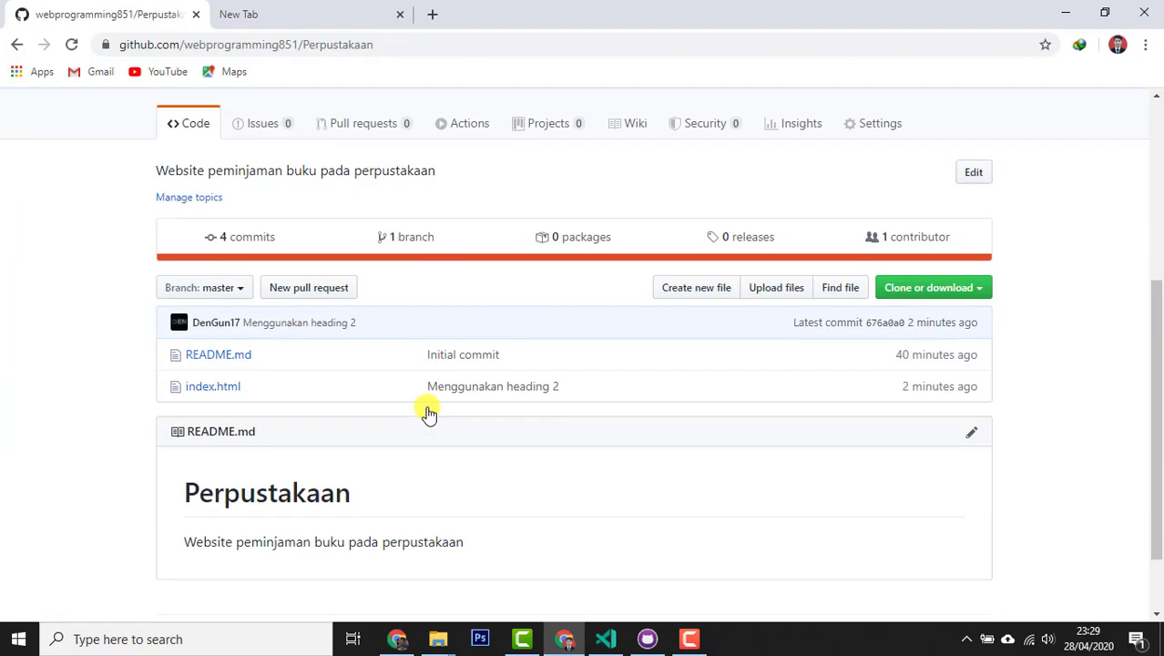
left_click(218, 390)
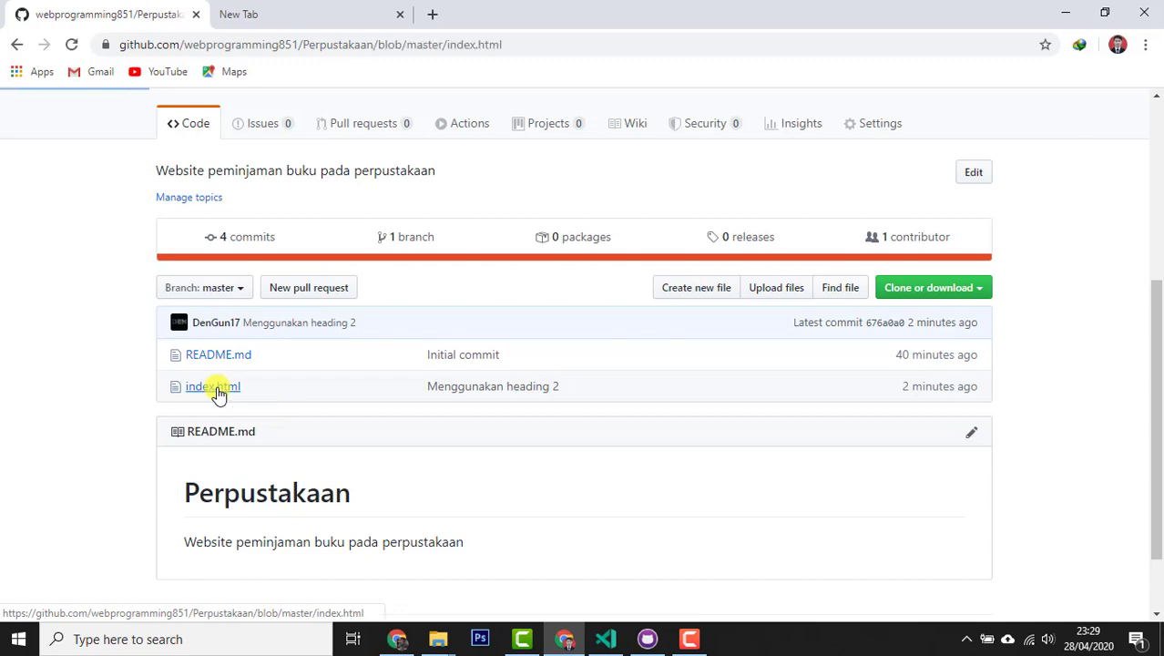
scroll(422, 378, "down", 4)
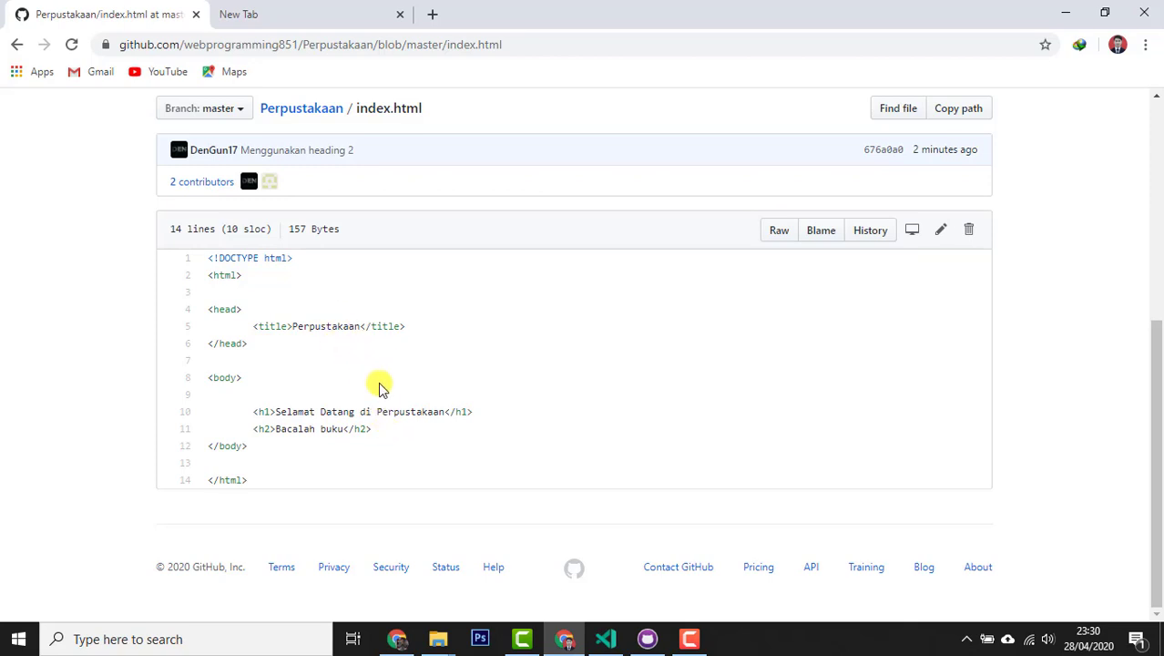
scroll(377, 429, "up", 3)
scroll(377, 429, "down", 3)
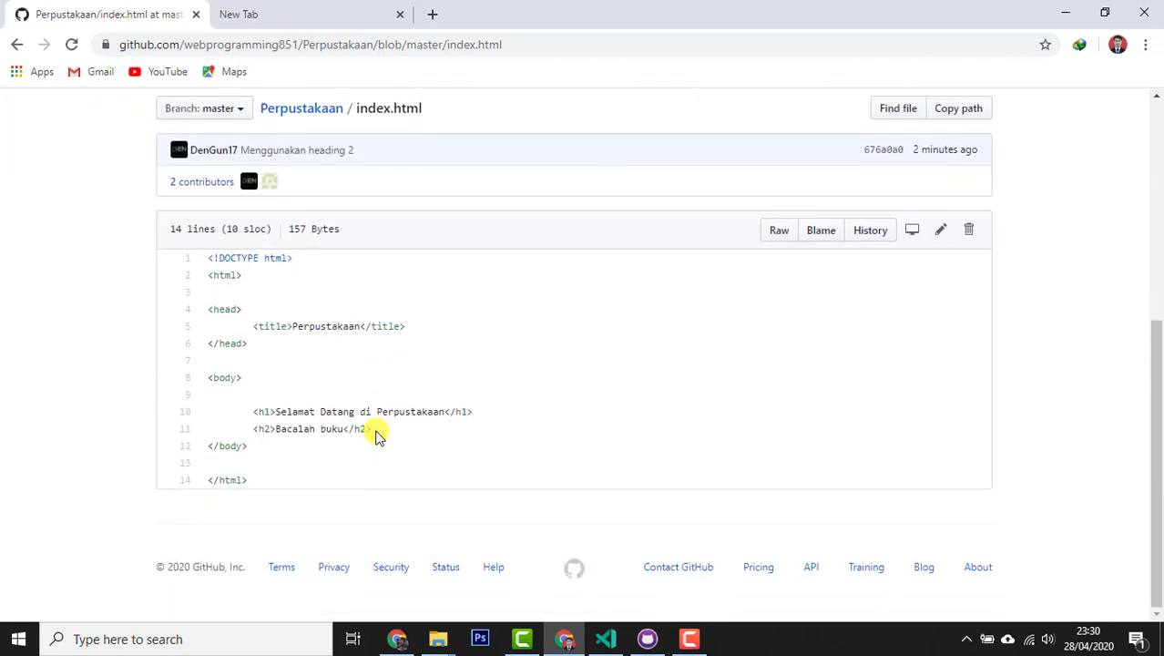
scroll(377, 436, "up", 1)
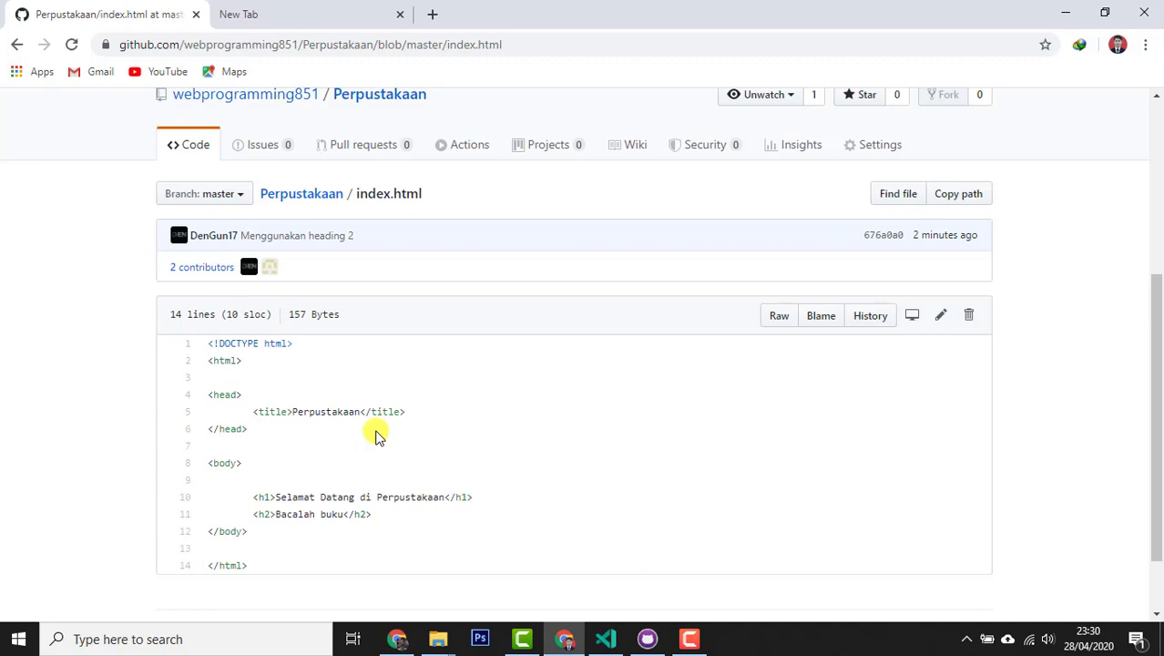
scroll(377, 437, "down", 1)
scroll(377, 436, "up", 2)
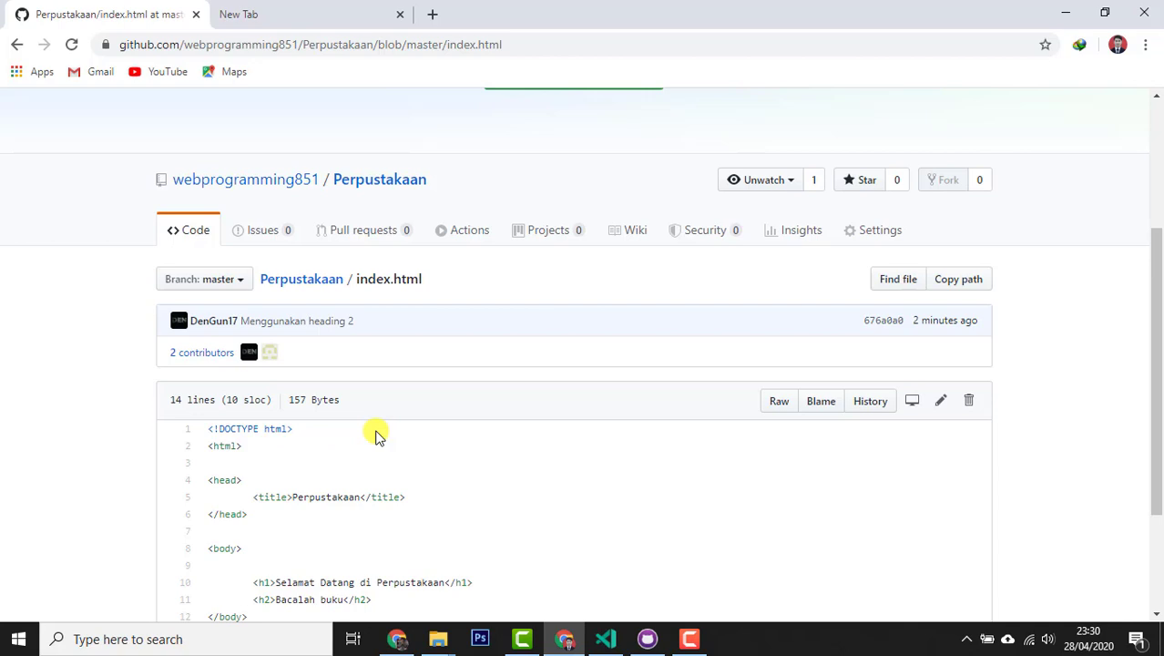
scroll(537, 470, "down", 2)
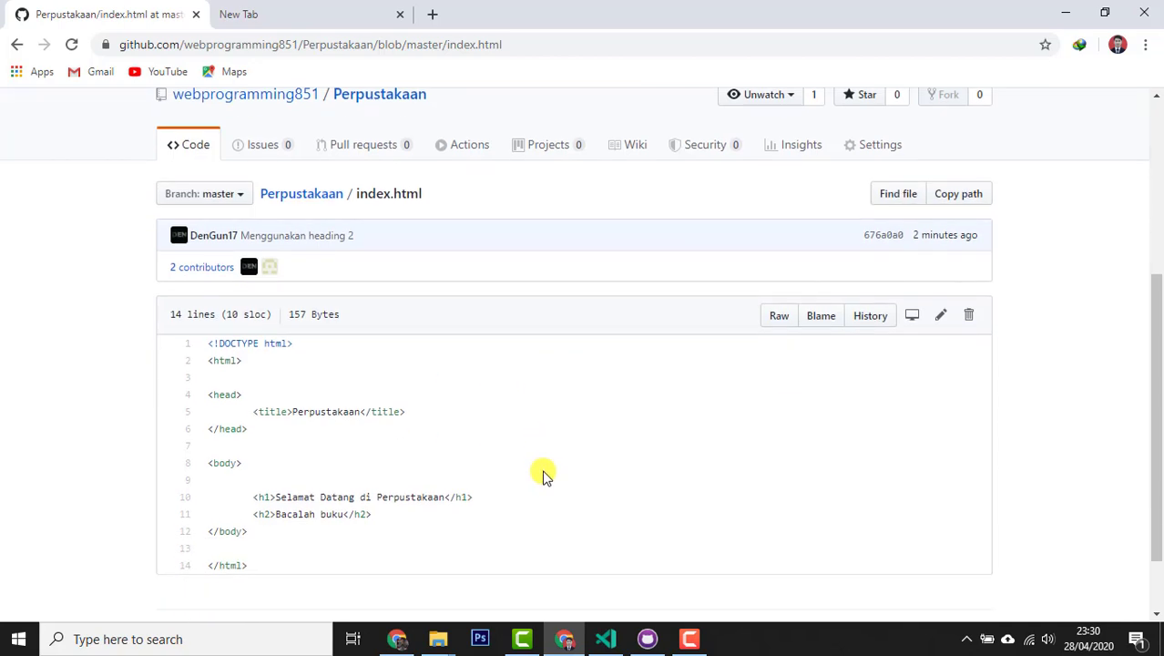